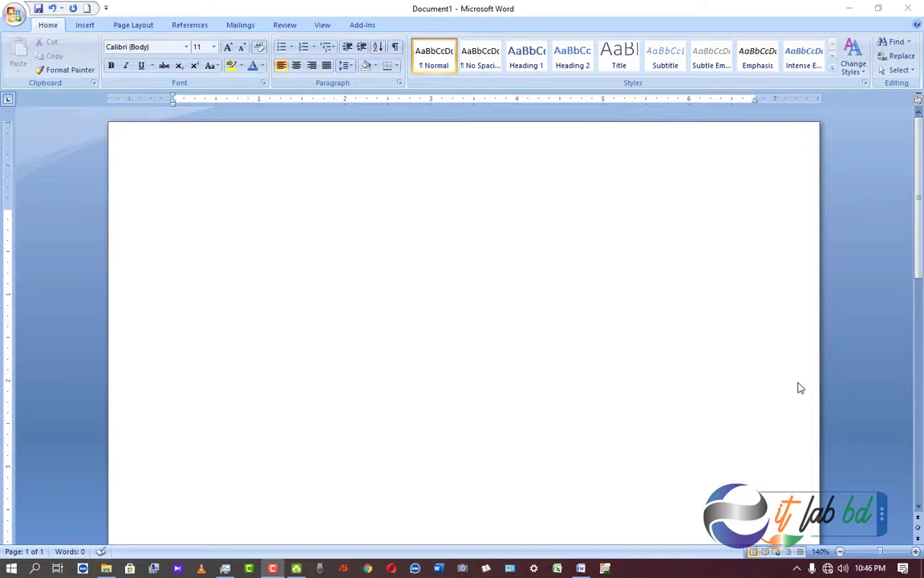
Bring up the Page Layout settings for the blank Document1.
{"action": "left_click", "coordinate": [426, 180]}
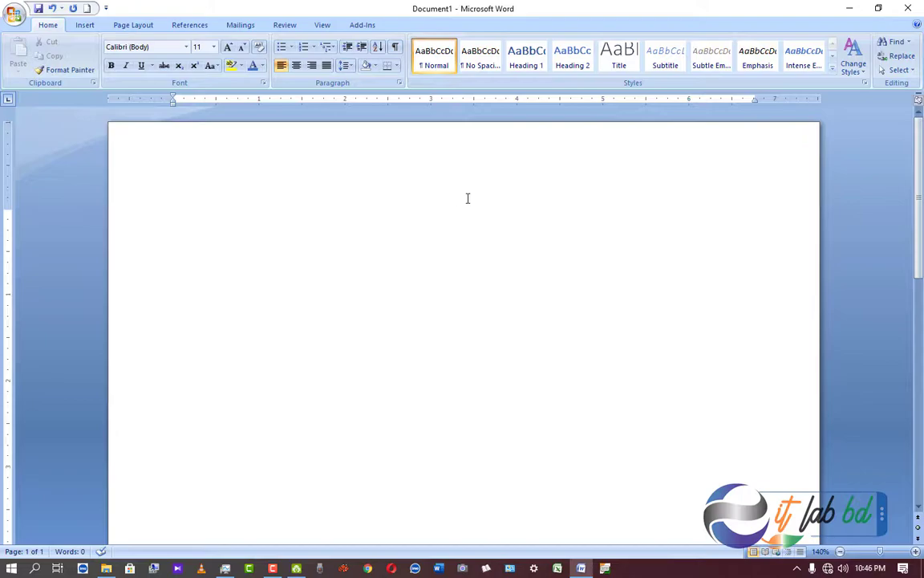
{"action": "left_click", "coordinate": [124, 24]}
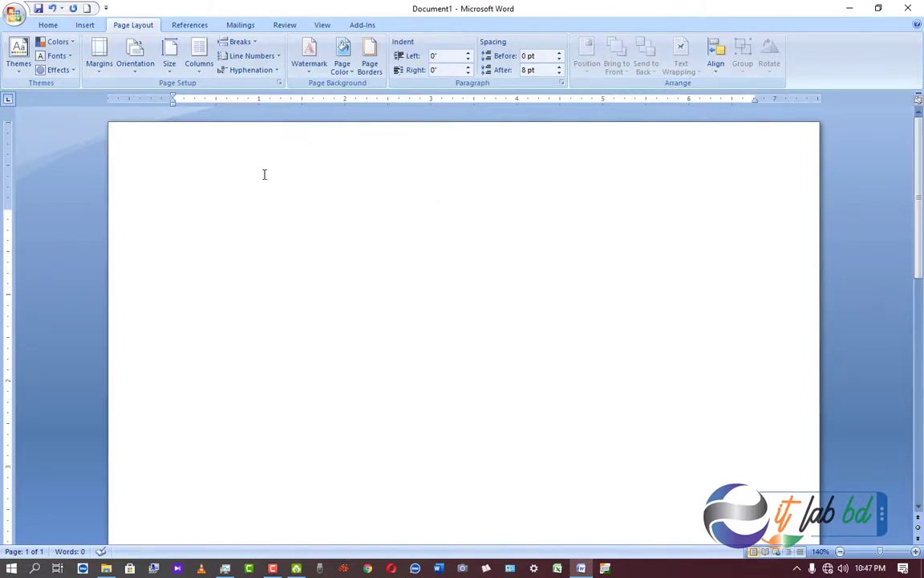
Keep the paper size at A4 (8.27" x 11.69") and return to the Home formatting controls.
{"action": "left_click", "coordinate": [170, 71]}
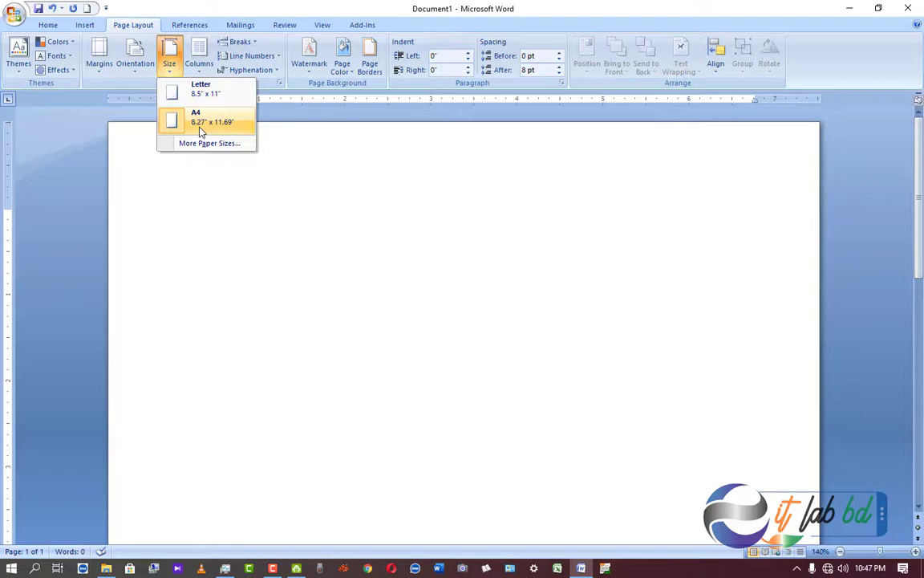
{"action": "left_click", "coordinate": [170, 68]}
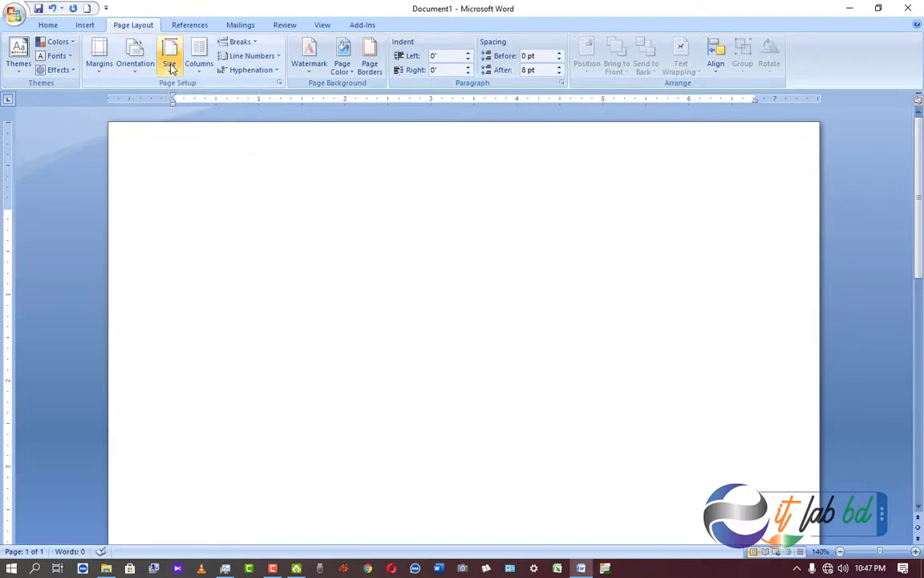
{"action": "left_click", "coordinate": [48, 25]}
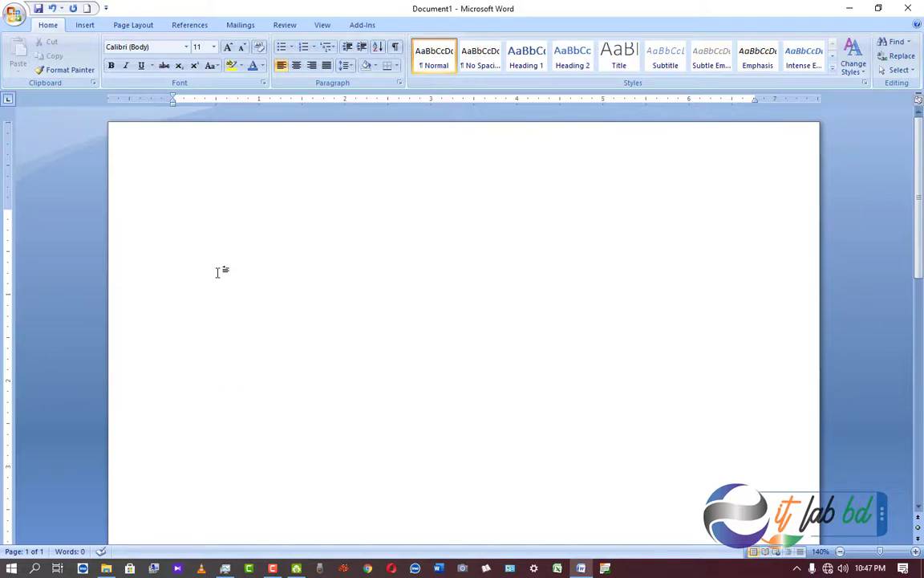
Settle the font size on 12 pt after trying 11 and 13.
{"action": "left_click", "coordinate": [201, 49]}
{"action": "left_click", "coordinate": [213, 47]}
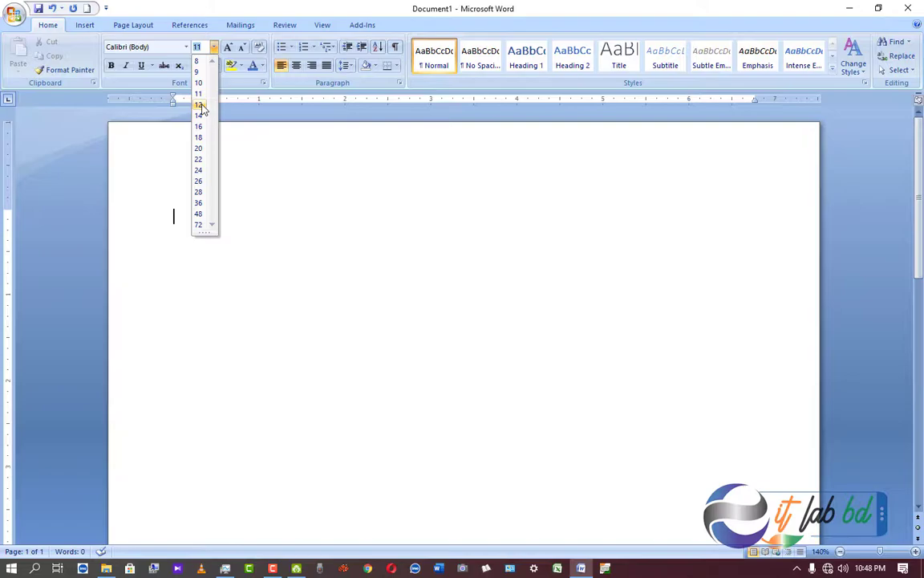
{"action": "left_click", "coordinate": [201, 105]}
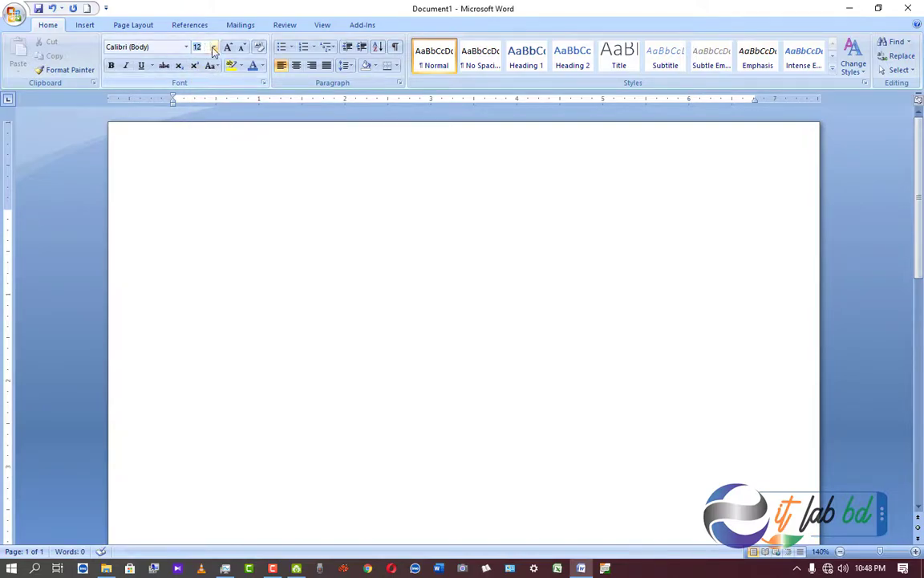
{"action": "left_click", "coordinate": [214, 47]}
{"action": "left_click", "coordinate": [199, 93]}
{"action": "left_click", "coordinate": [214, 46]}
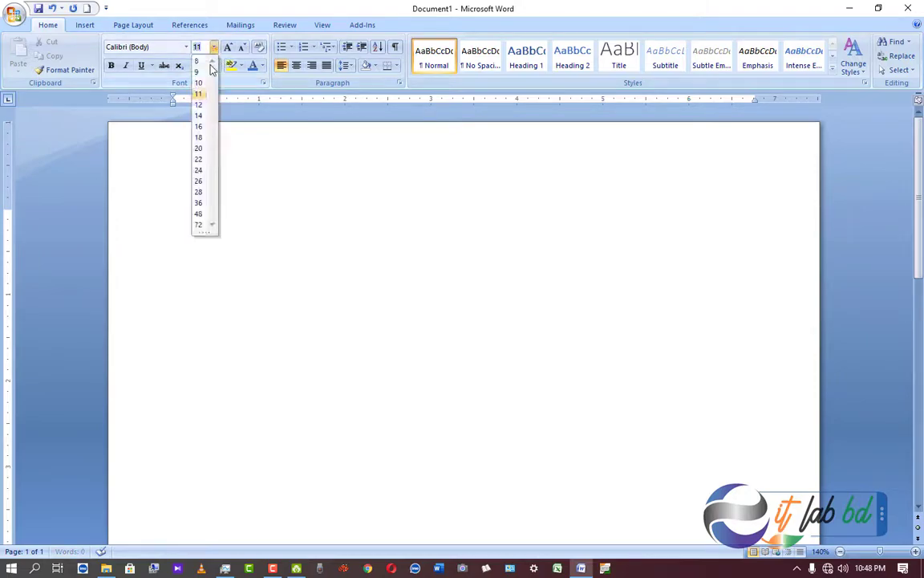
{"action": "left_click", "coordinate": [200, 106]}
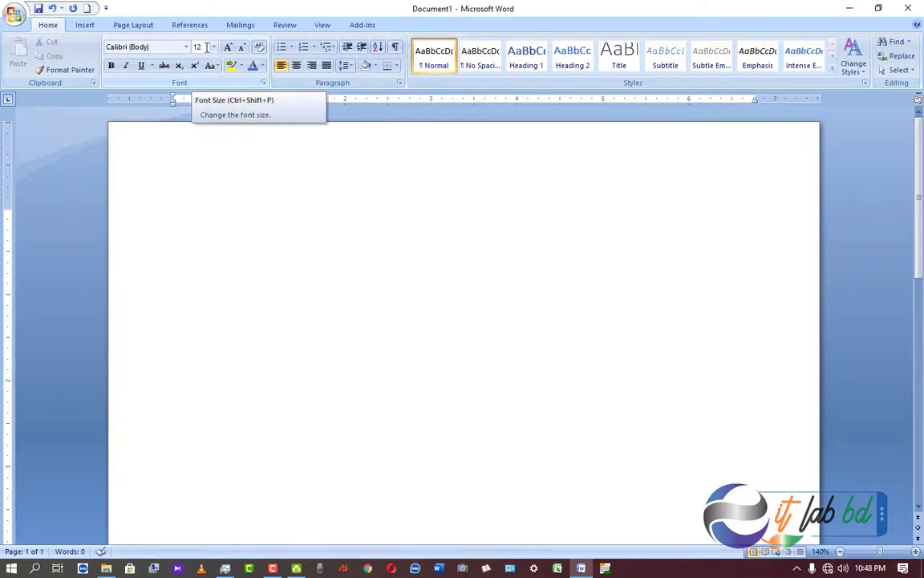
{"action": "left_click", "coordinate": [206, 47]}
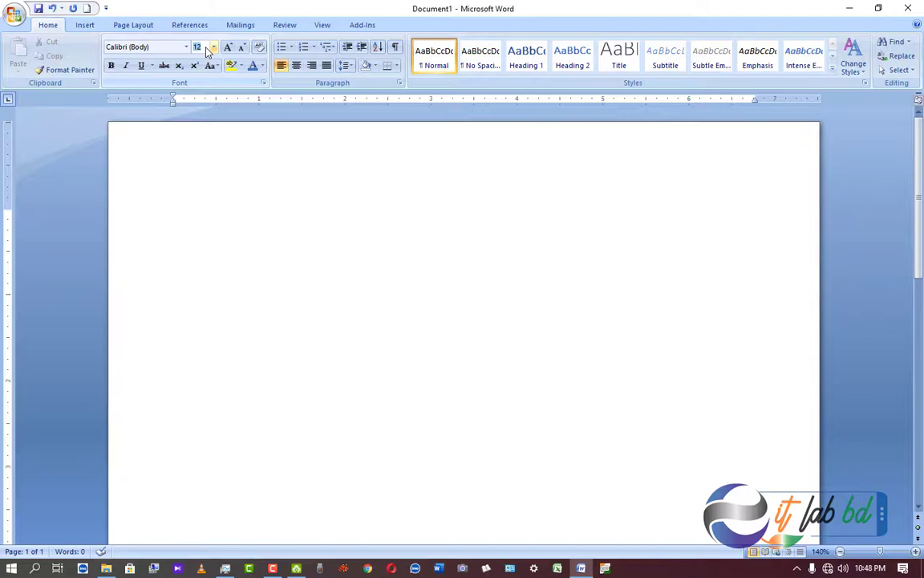
{"action": "type", "text": "13"}
{"action": "key", "text": "Return"}
{"action": "left_click", "coordinate": [213, 46]}
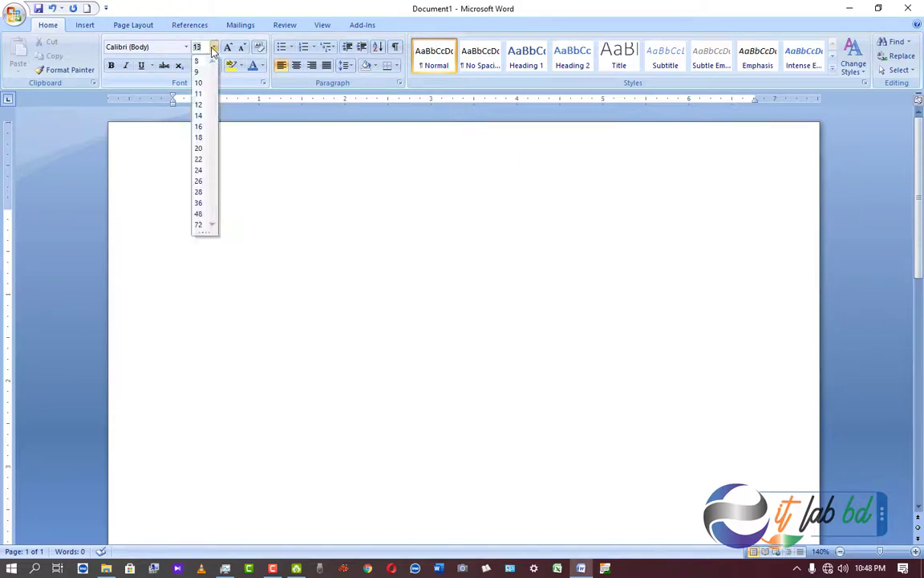
{"action": "left_click", "coordinate": [200, 108]}
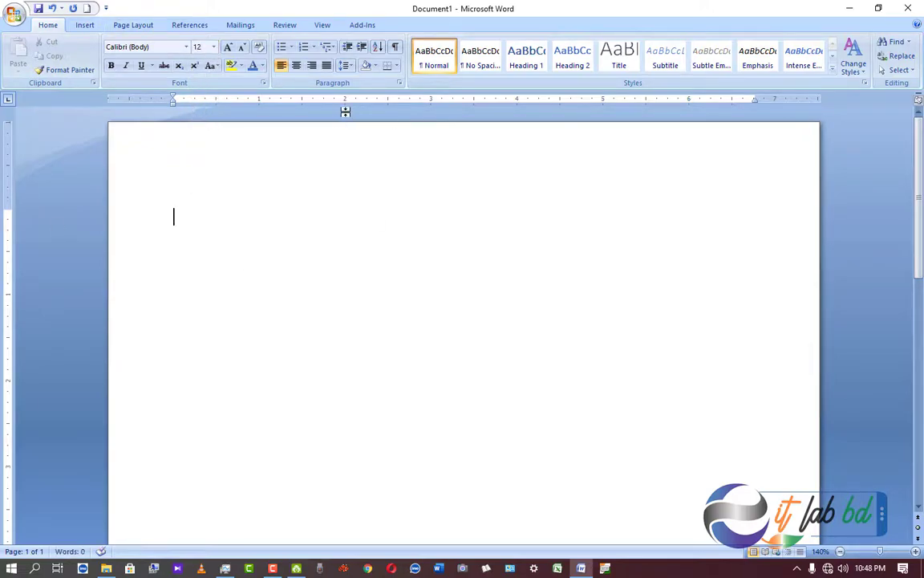
Change the font for new text from Calibri to Arial.
{"action": "left_click", "coordinate": [186, 48]}
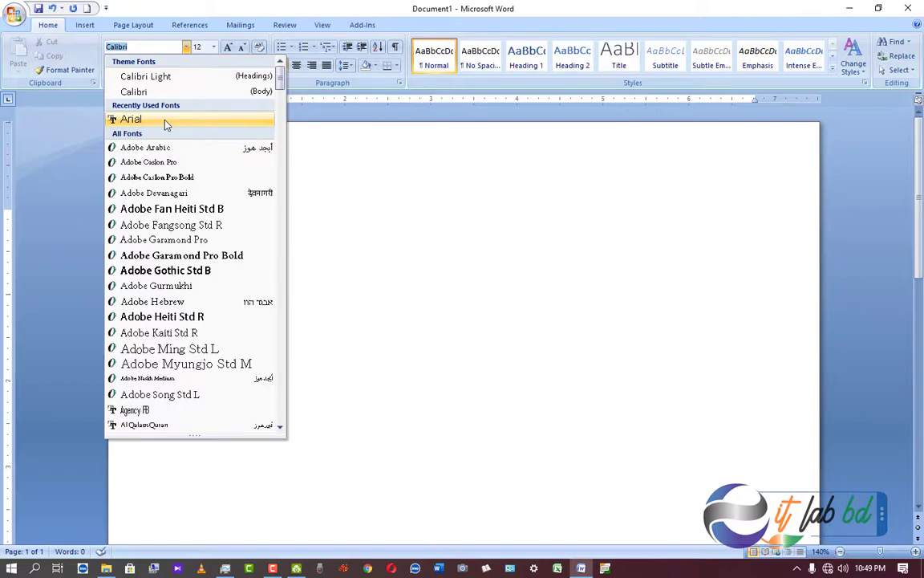
{"action": "left_click", "coordinate": [166, 124]}
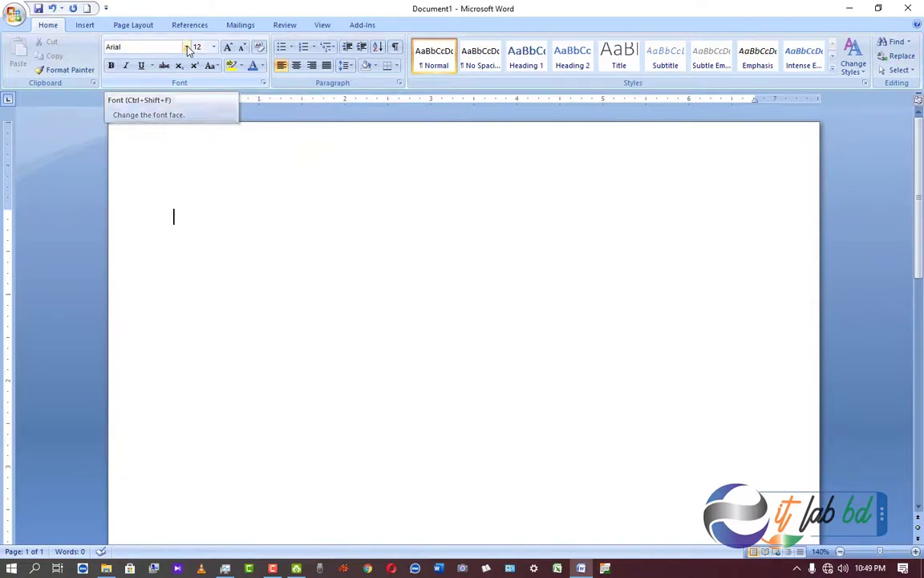
{"action": "left_click", "coordinate": [186, 47]}
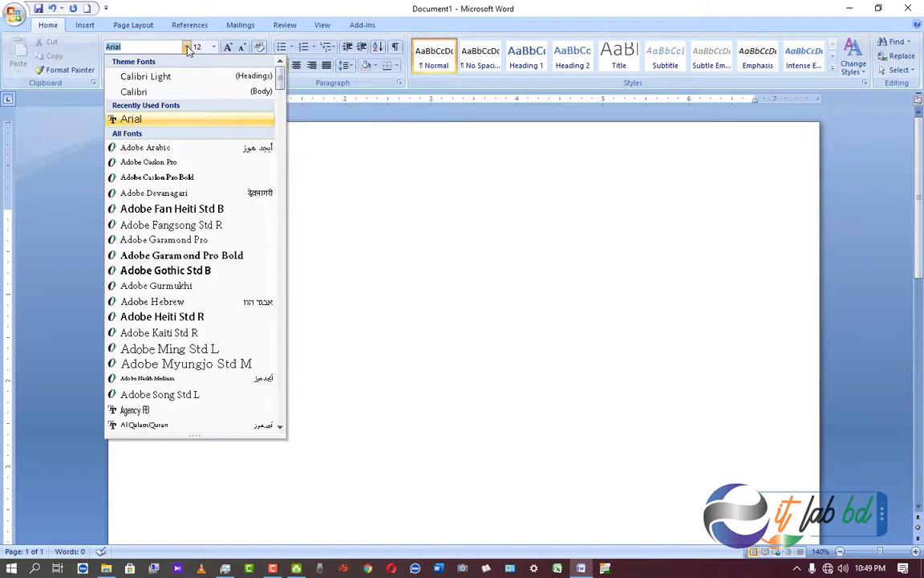
{"action": "left_click", "coordinate": [431, 223]}
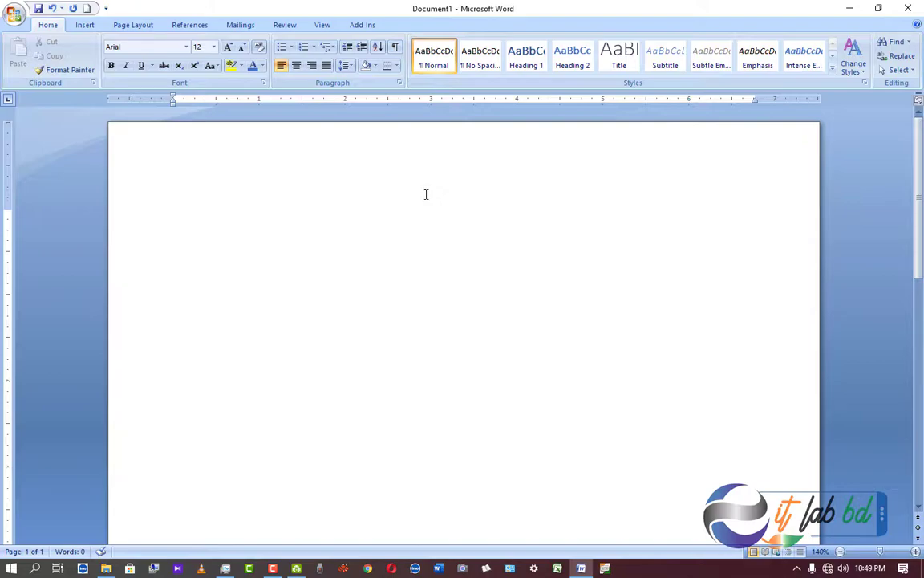
Type the lines 'Rusume', 'Of' and the candidate's name, then select all three.
{"action": "type", "text": "Rusume"}
{"action": "key", "text": "Return"}
{"action": "type", "text": "Of"}
{"action": "key", "text": "Return"}
{"action": "type", "text": "AB"}
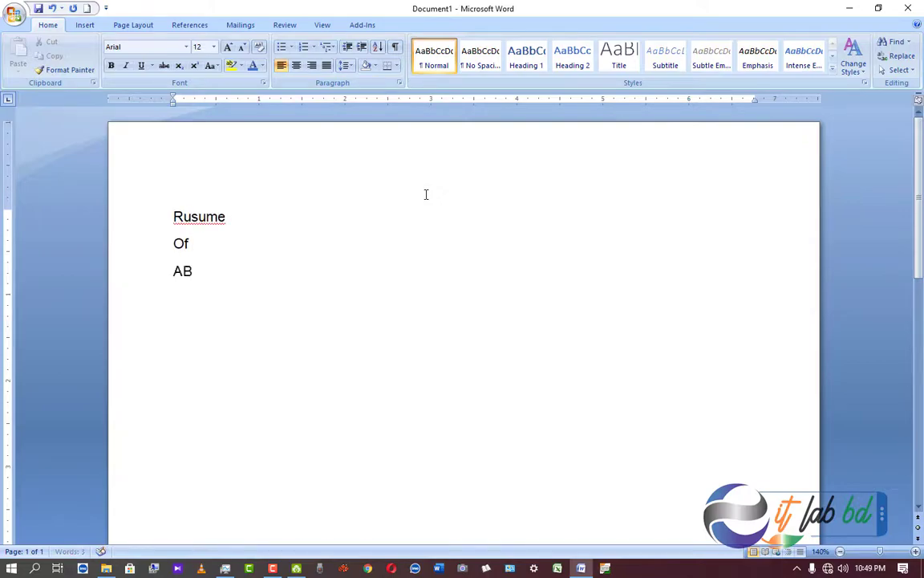
{"action": "type", "text": "DULLAH"}
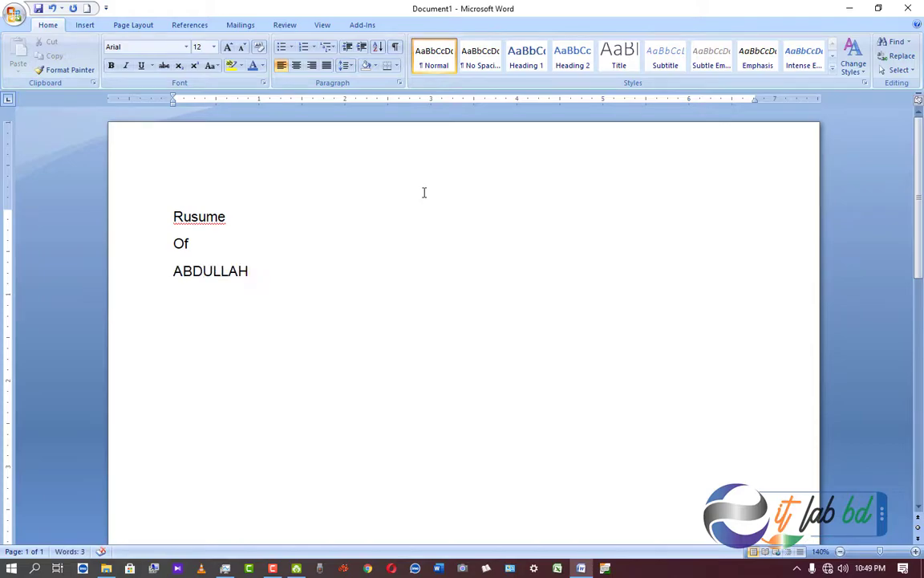
{"action": "left_click_drag", "start_coordinate": [254, 271], "coordinate": [167, 217]}
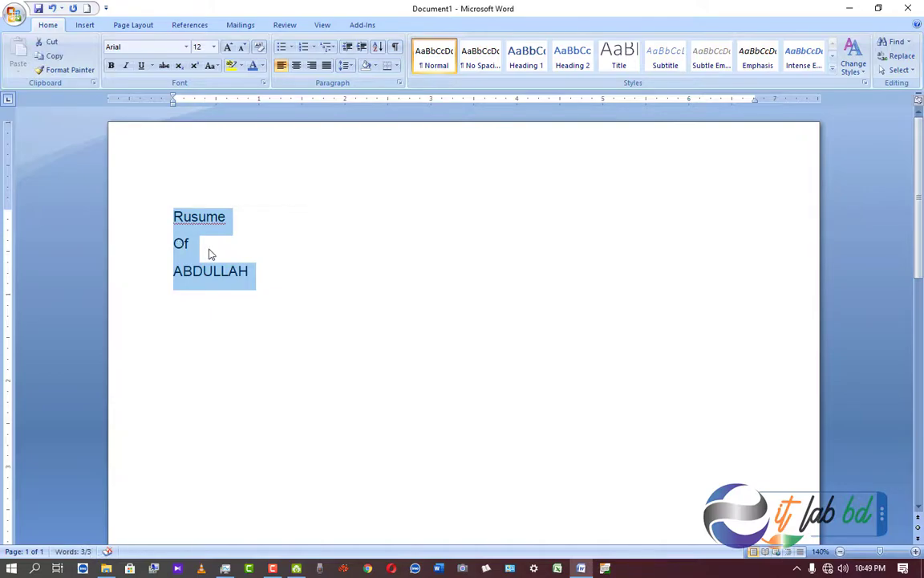
{"action": "left_click", "coordinate": [186, 46]}
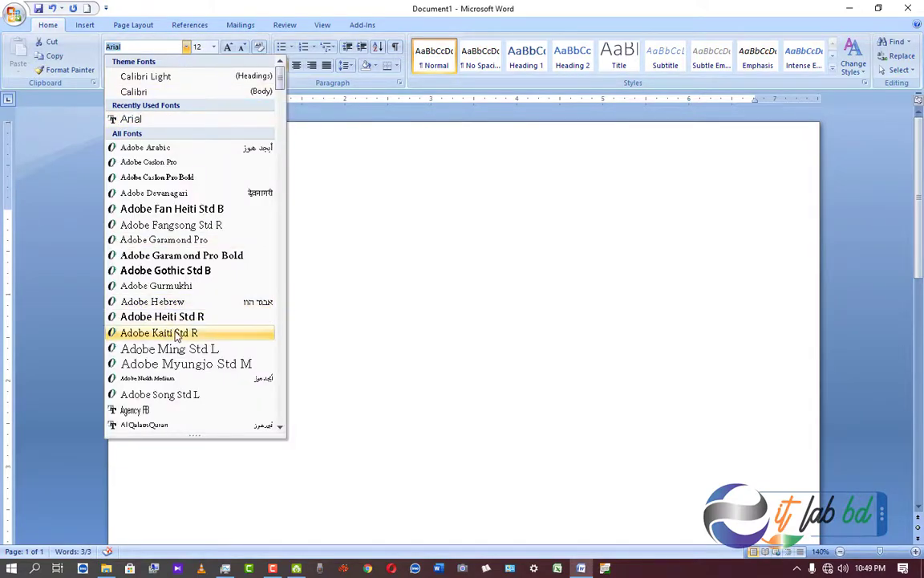
{"action": "scroll", "coordinate": [175, 330], "scroll_direction": "down", "scroll_amount": 2}
{"action": "scroll", "coordinate": [176, 335], "scroll_direction": "down", "scroll_amount": 2}
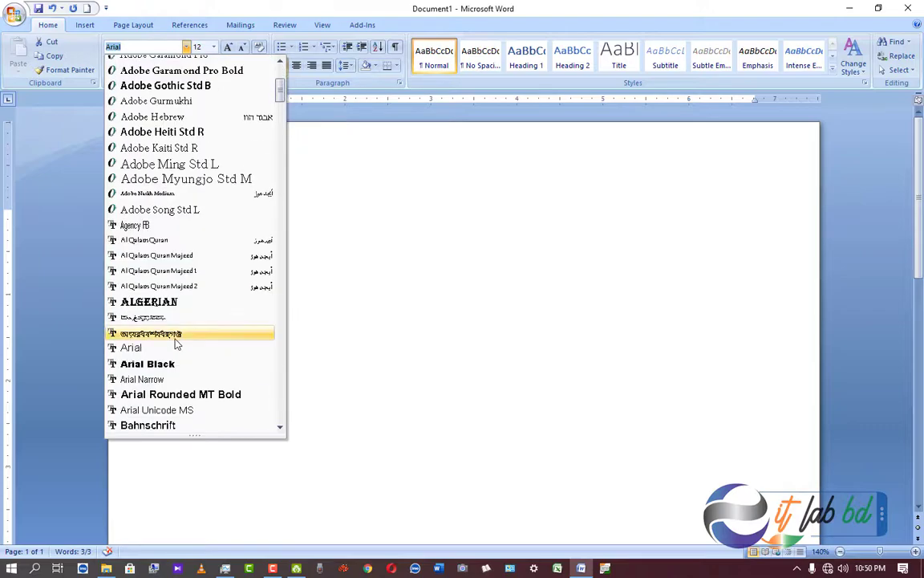
{"action": "left_click", "coordinate": [169, 304]}
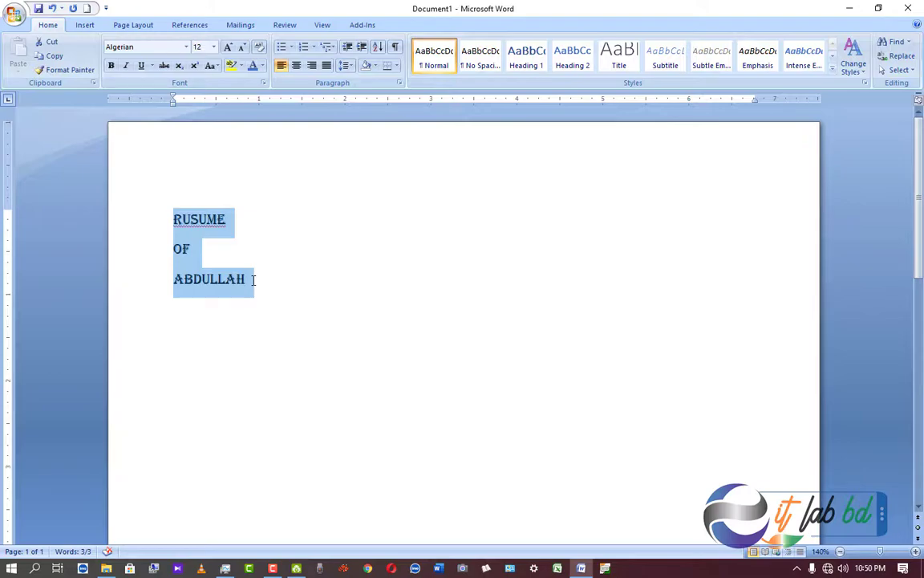
{"action": "left_click", "coordinate": [186, 47]}
{"action": "scroll", "coordinate": [164, 382], "scroll_direction": "down", "scroll_amount": 3}
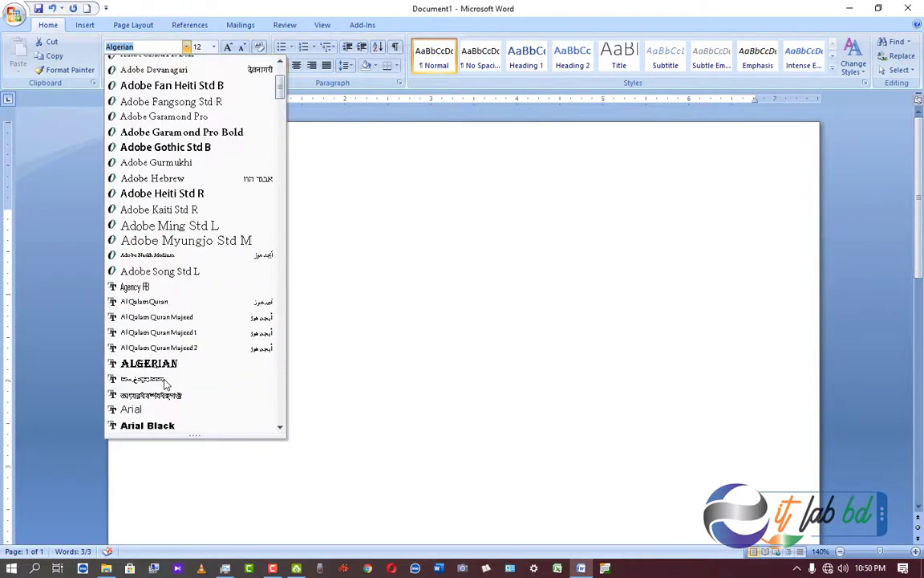
{"action": "scroll", "coordinate": [165, 383], "scroll_direction": "down", "scroll_amount": 10}
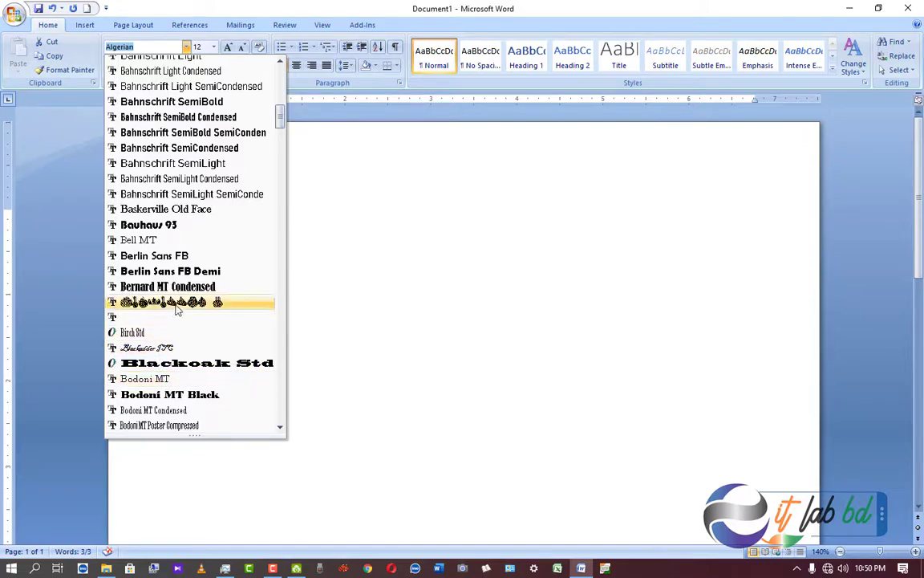
{"action": "scroll", "coordinate": [178, 309], "scroll_direction": "up", "scroll_amount": 12}
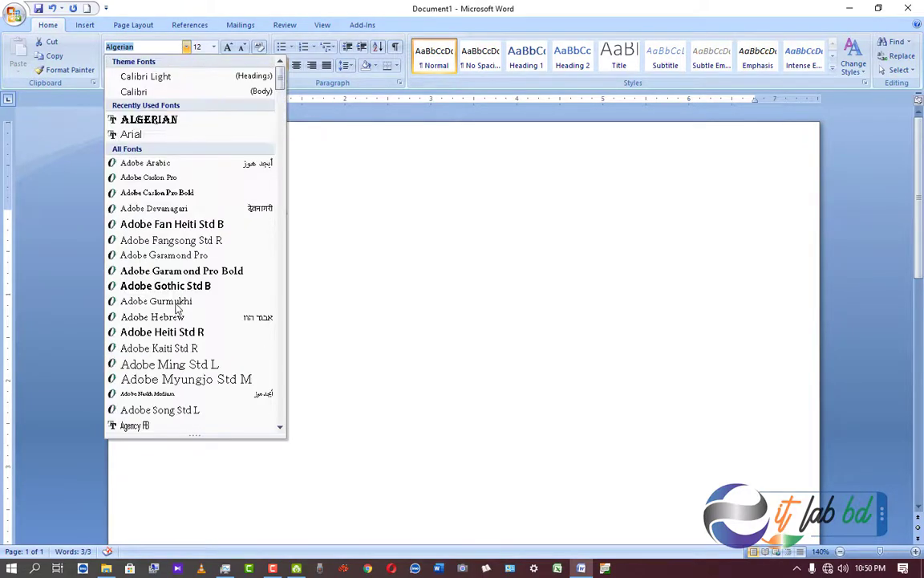
{"action": "left_click", "coordinate": [155, 138]}
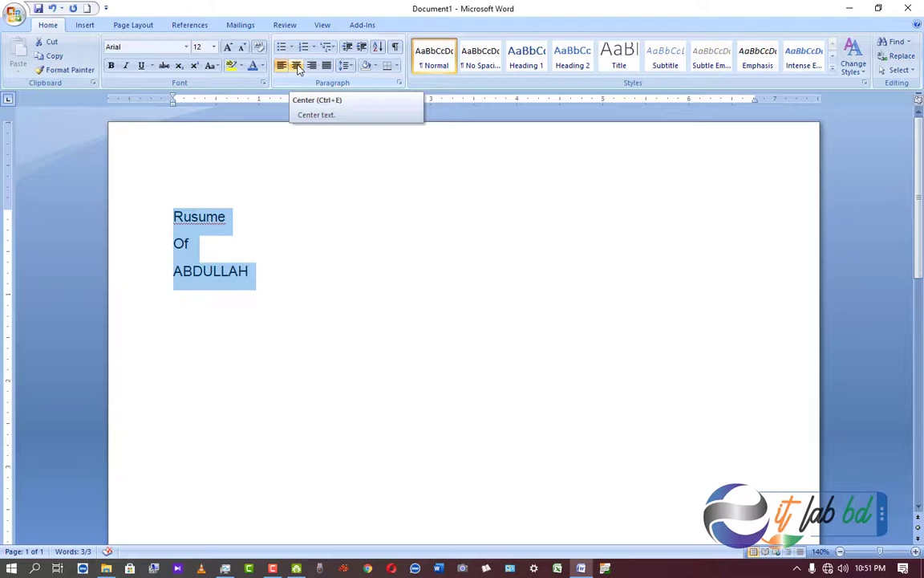
Center the three title lines horizontally on the page.
{"action": "left_click", "coordinate": [297, 66]}
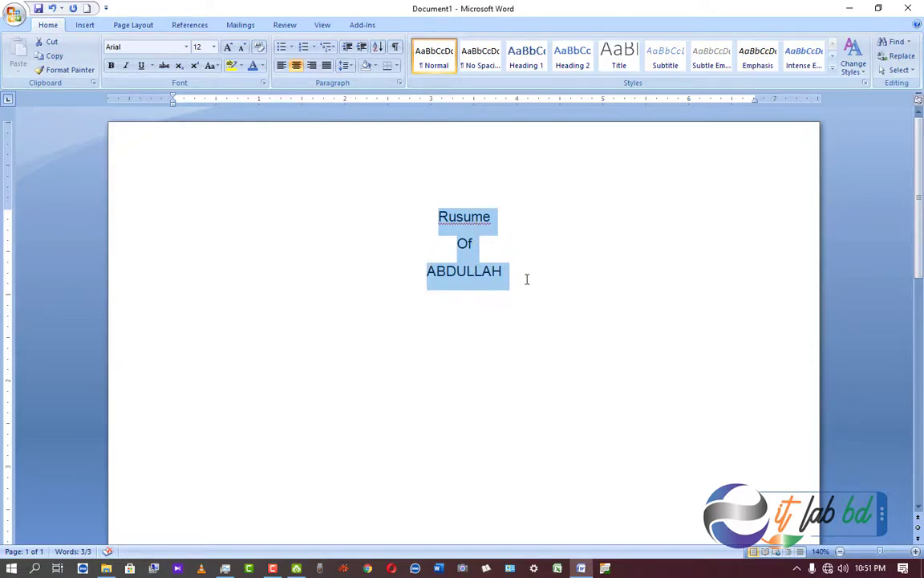
{"action": "left_click", "coordinate": [471, 218]}
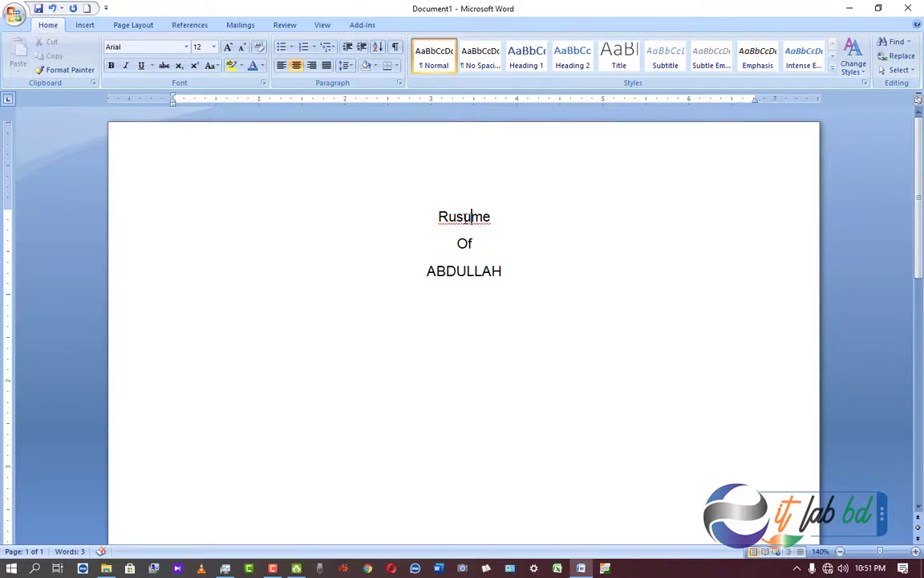
Correct the misspelled 'Rusume' to 'Resume' using the spelling suggestion.
{"action": "right_click", "coordinate": [465, 219]}
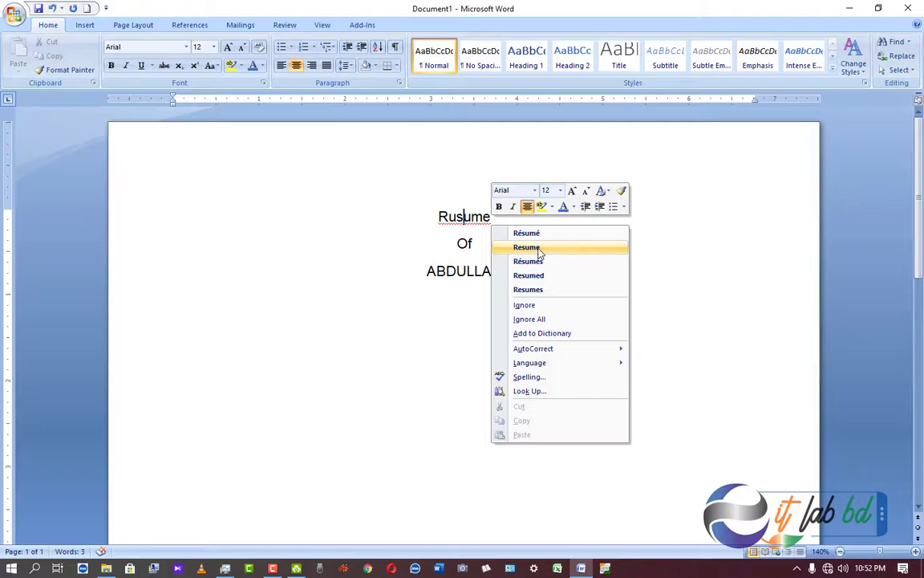
{"action": "left_click", "coordinate": [539, 250]}
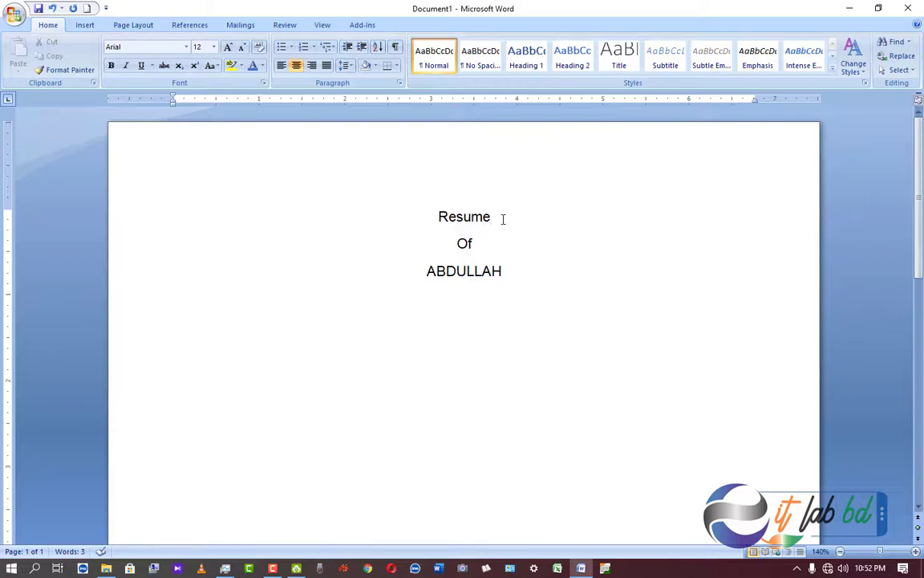
{"action": "key", "text": "Left"}
{"action": "key", "text": "Left"}
{"action": "key", "text": "Down"}
{"action": "left_click", "coordinate": [476, 268]}
Apply 1.15 line spacing to the three centred title lines.
{"action": "left_click", "coordinate": [509, 271]}
{"action": "left_click_drag", "start_coordinate": [485, 267], "coordinate": [425, 223]}
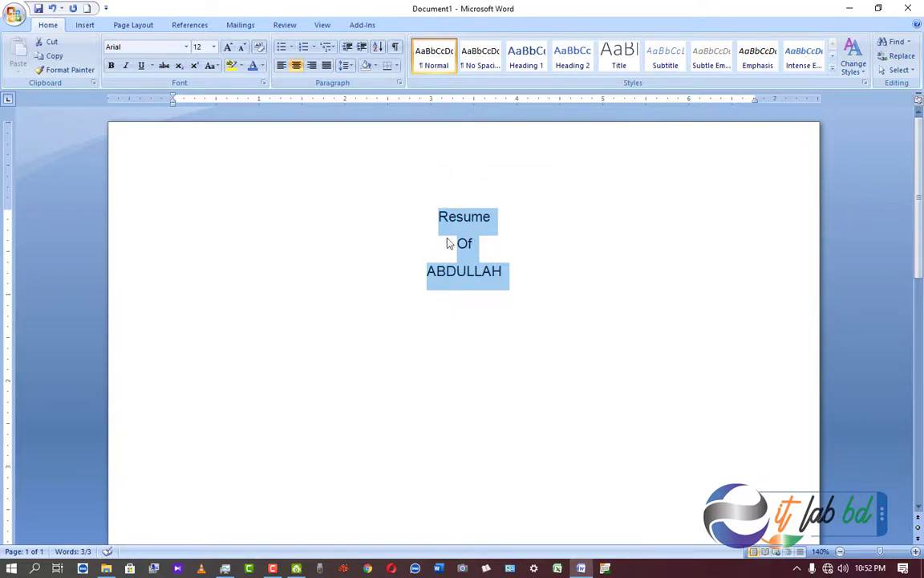
{"action": "left_click", "coordinate": [347, 67]}
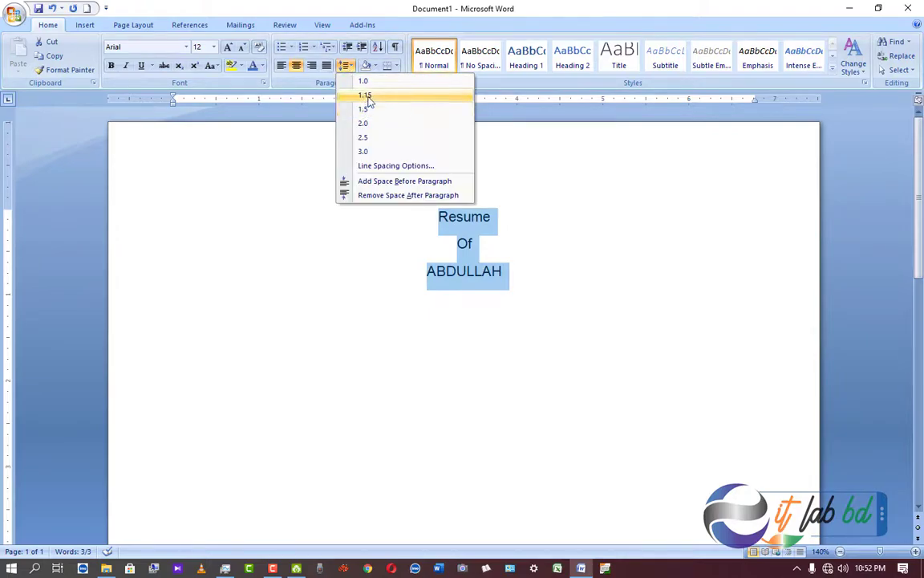
{"action": "left_click", "coordinate": [368, 98]}
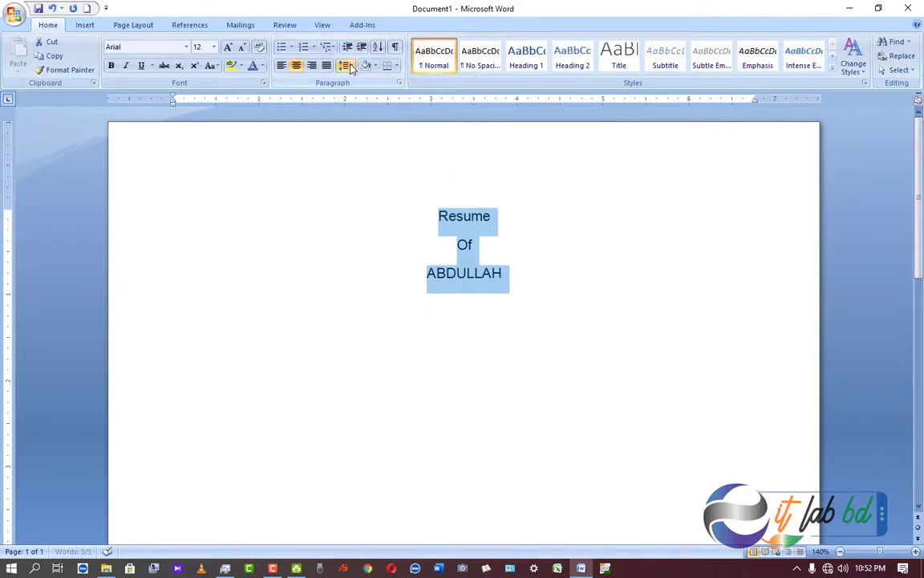
{"action": "left_click", "coordinate": [347, 67]}
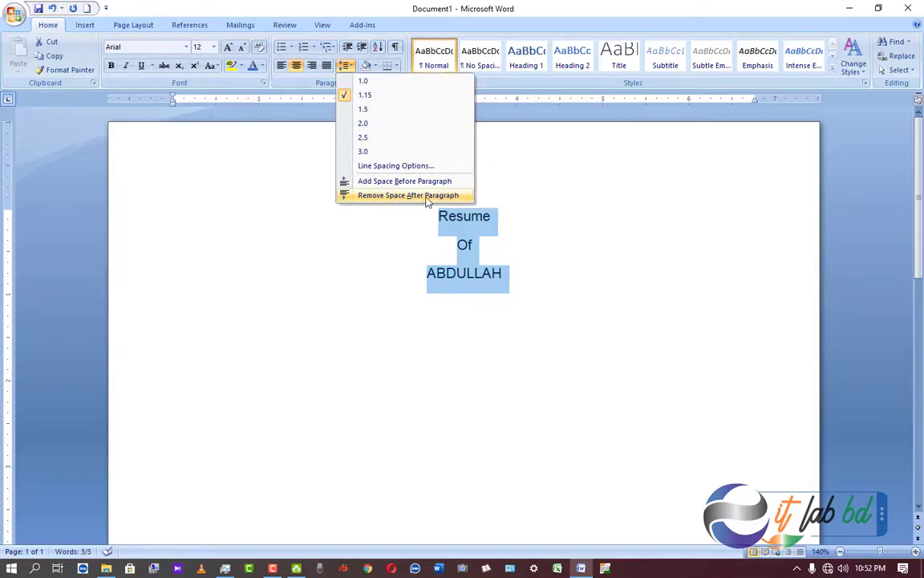
{"action": "left_click", "coordinate": [491, 225]}
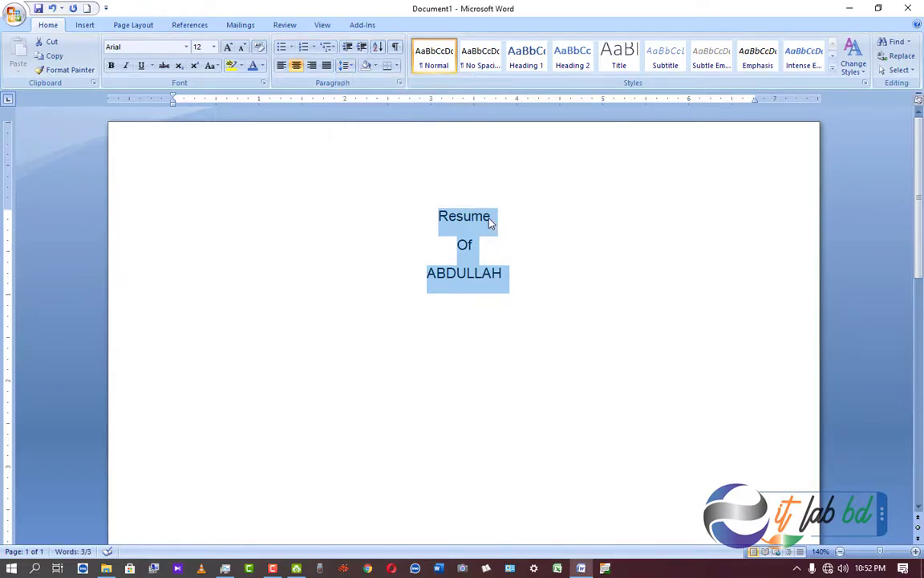
{"action": "left_click", "coordinate": [490, 220]}
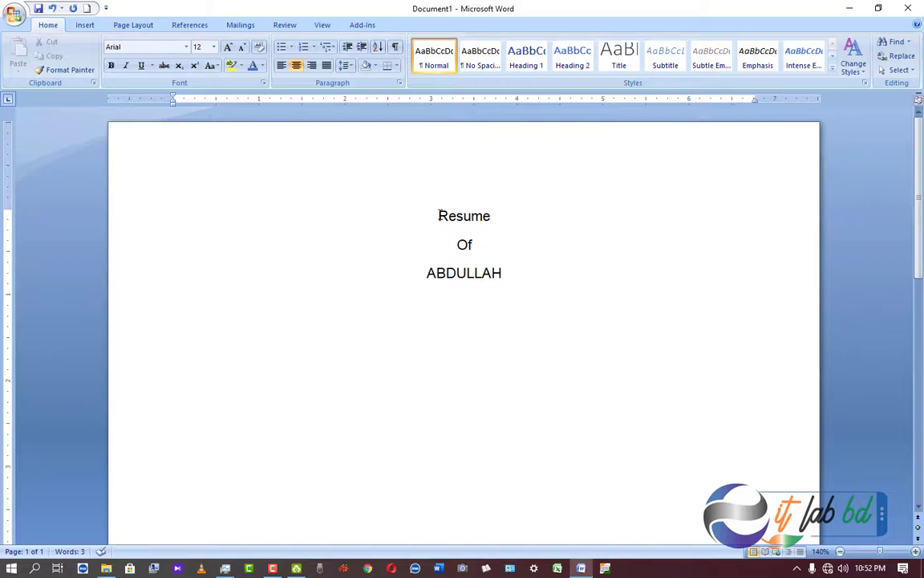
{"action": "mouse_move", "coordinate": [439, 215]}
{"action": "left_mouse_down"}
{"action": "mouse_move", "coordinate": [523, 273]}
{"action": "mouse_move", "coordinate": [502, 274]}
{"action": "mouse_move", "coordinate": [440, 227]}
{"action": "left_mouse_up"}
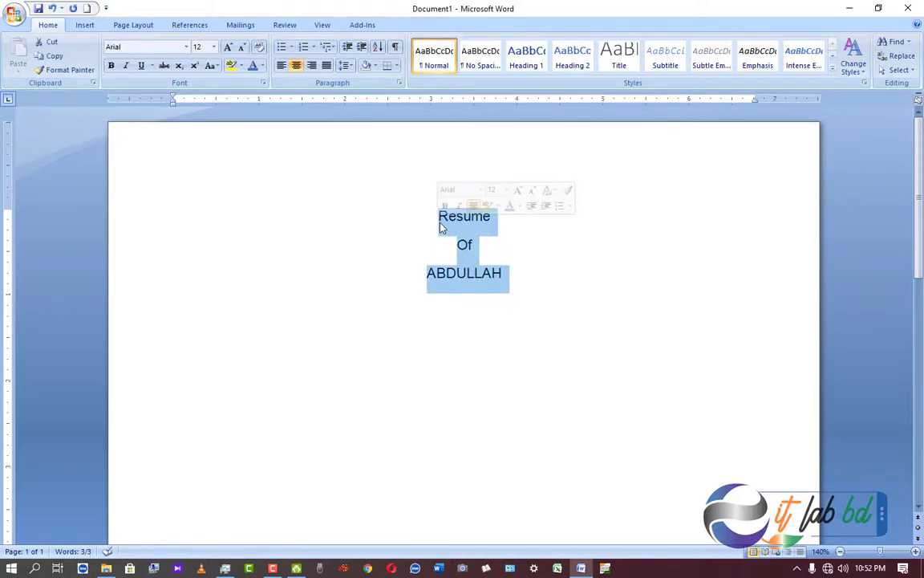
{"action": "left_click", "coordinate": [396, 51]}
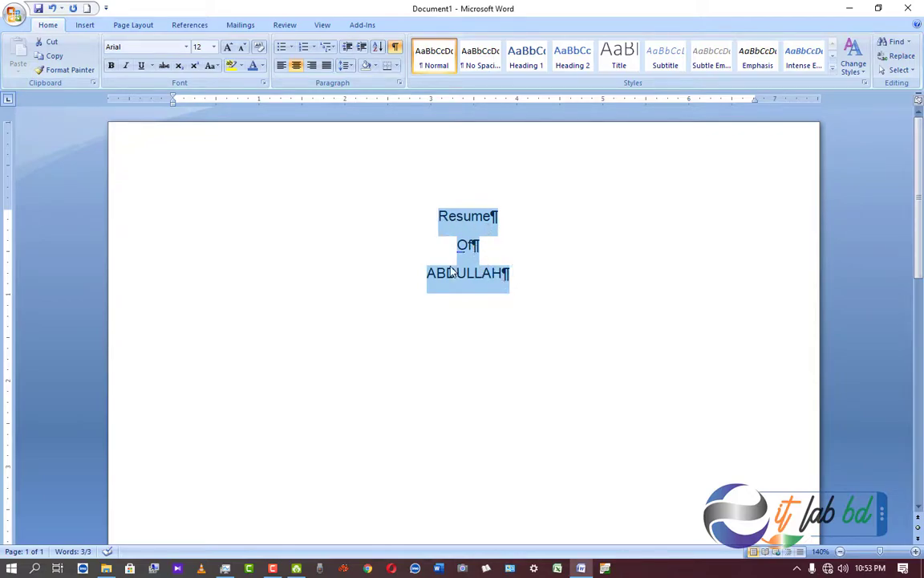
{"action": "left_click", "coordinate": [396, 48]}
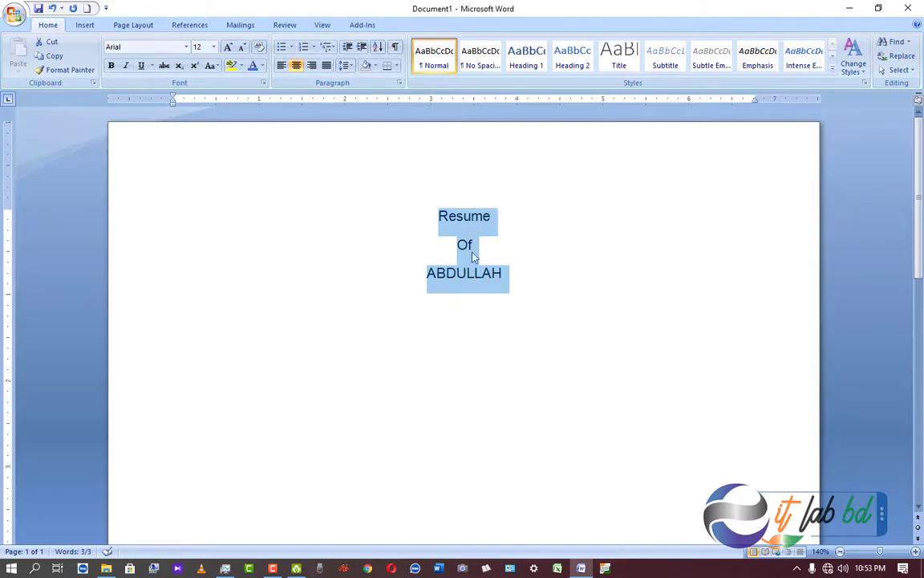
Remove the space after each title paragraph.
{"action": "left_click", "coordinate": [347, 66]}
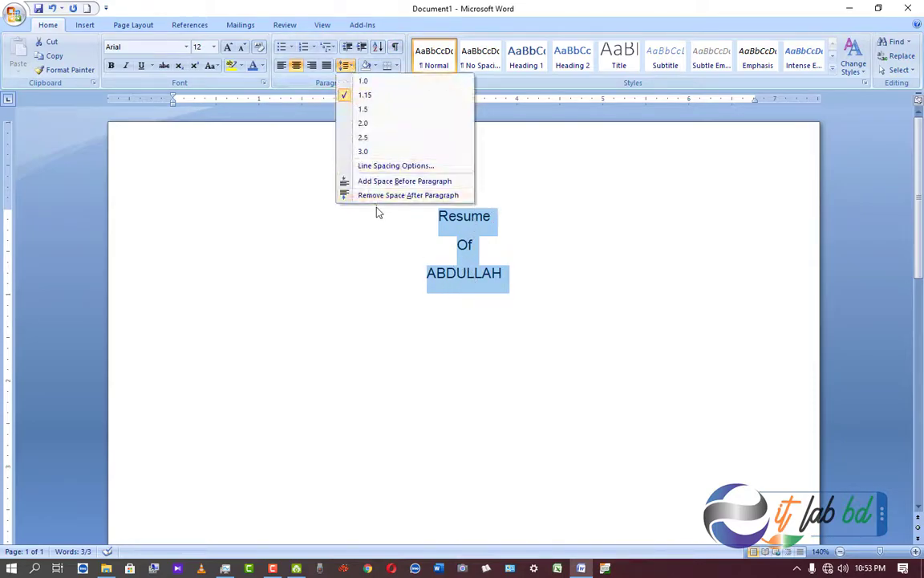
{"action": "left_click", "coordinate": [441, 197]}
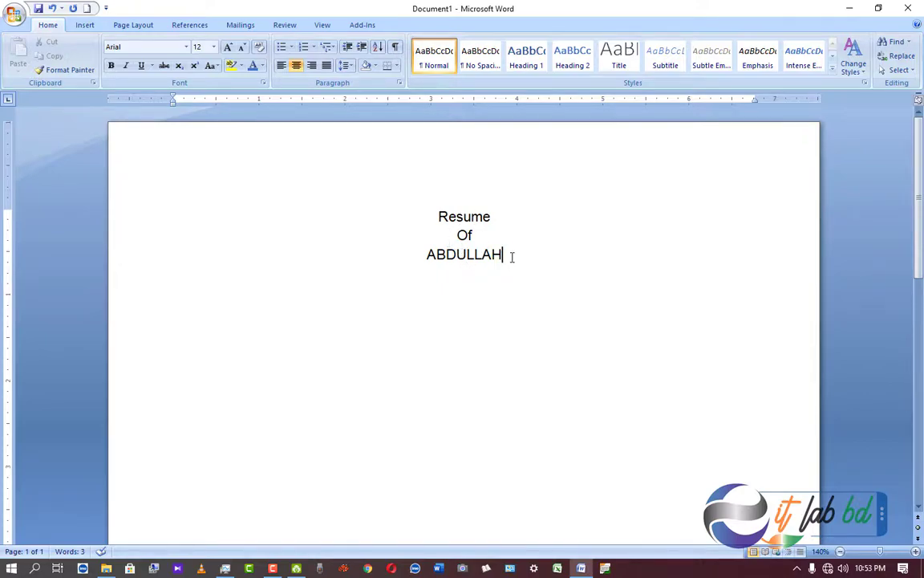
Format the three title lines as bold Arial at 16 pt.
{"action": "left_click_drag", "start_coordinate": [512, 256], "coordinate": [426, 217]}
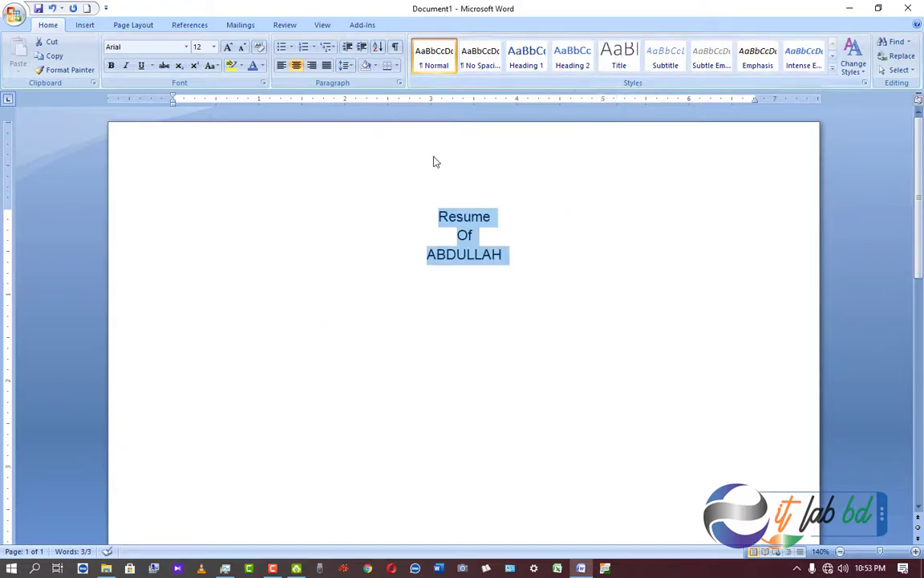
{"action": "left_click", "coordinate": [213, 46]}
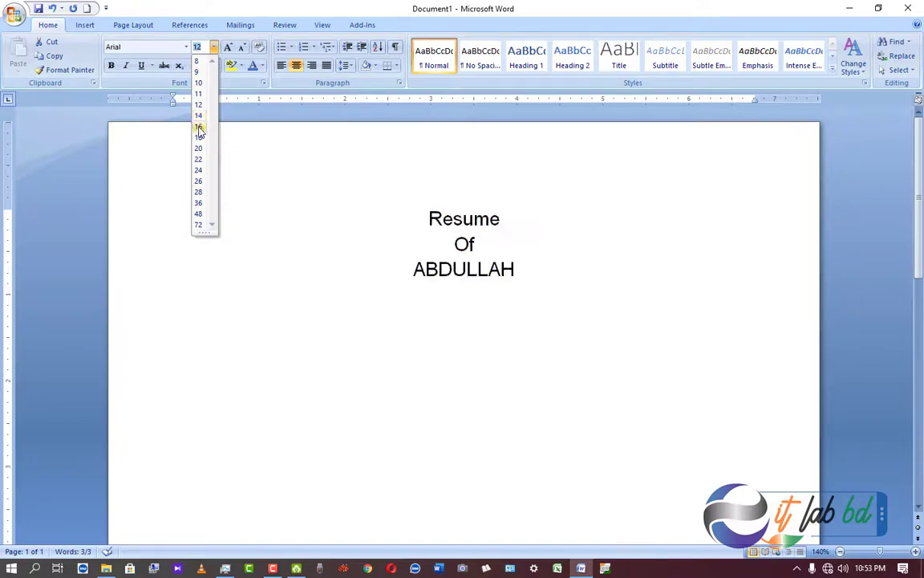
{"action": "left_click", "coordinate": [198, 127]}
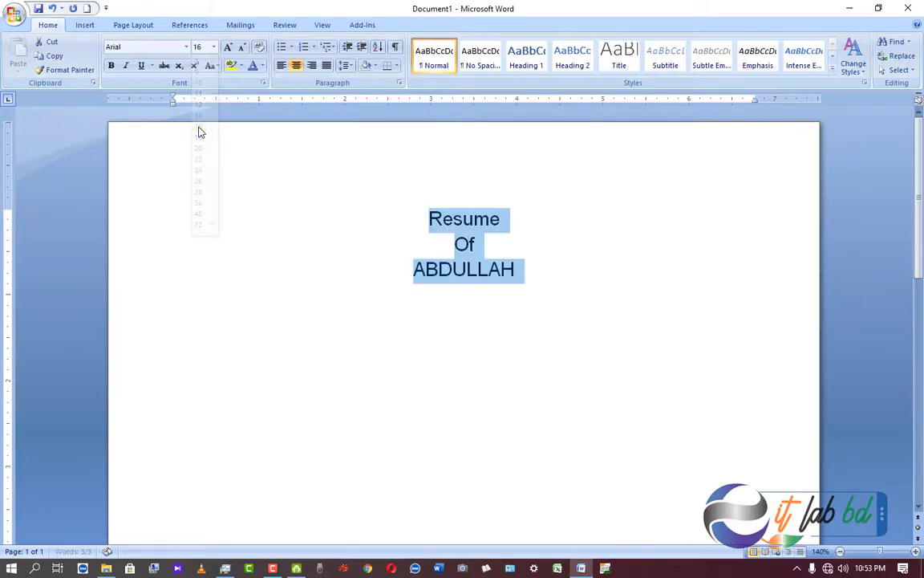
{"action": "left_click", "coordinate": [112, 67]}
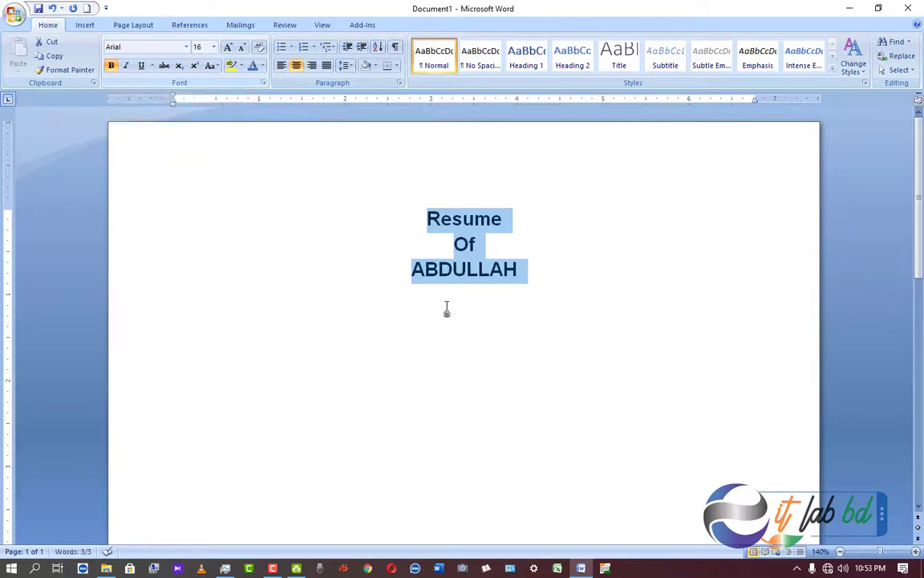
{"action": "left_click", "coordinate": [527, 269]}
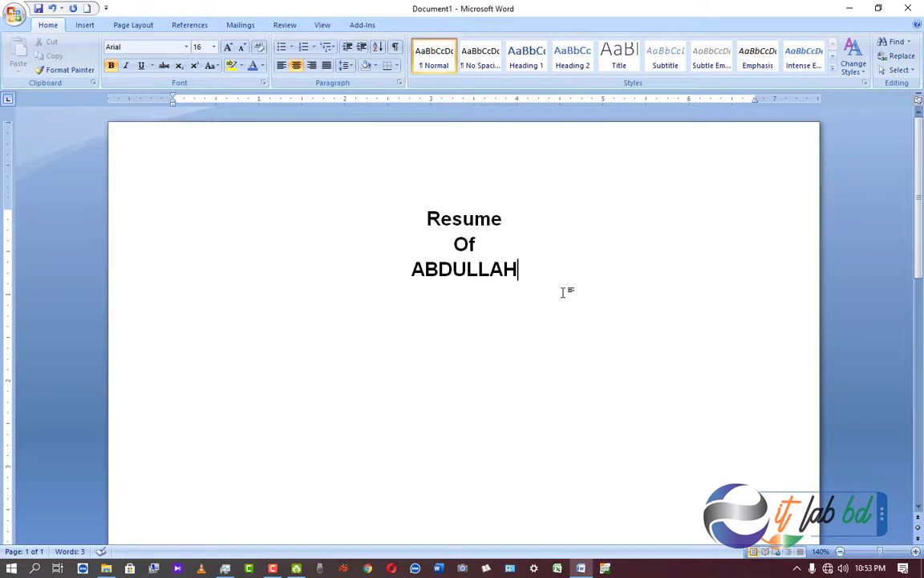
Add a left-aligned, non-bold, 12-point line reading 'Mailing address' beneath the bold title.
{"action": "key", "text": "Return"}
{"action": "left_click", "coordinate": [282, 67]}
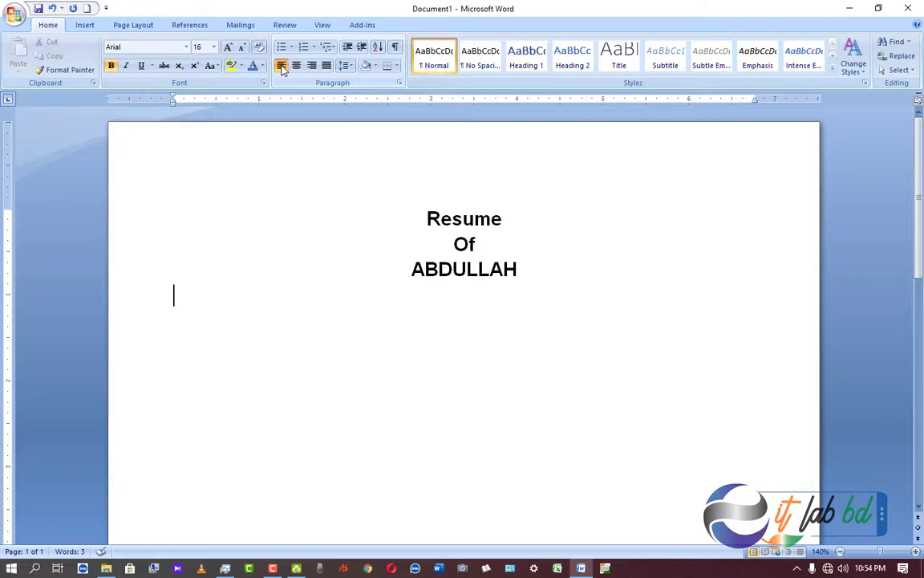
{"action": "type", "text": "Maili"}
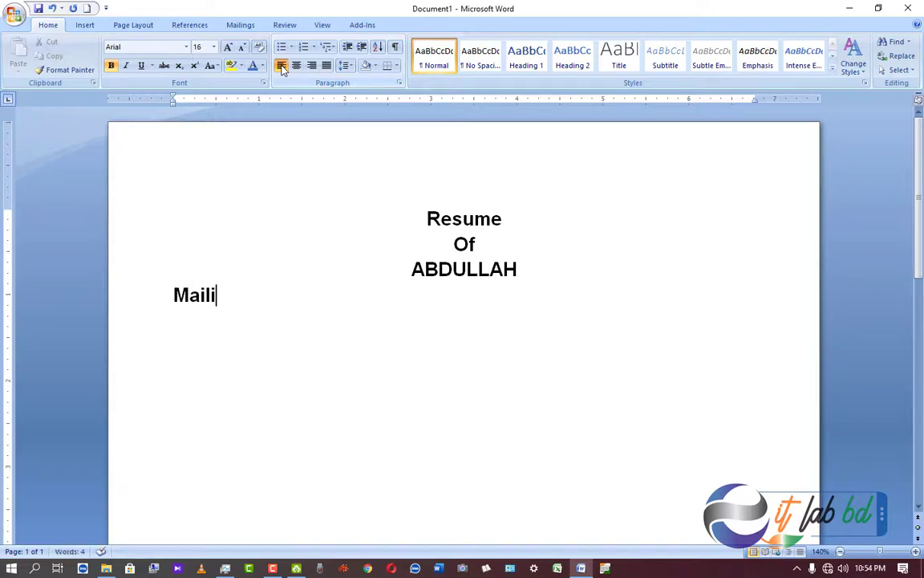
{"action": "key", "text": "BackSpace"}
{"action": "key", "text": "BackSpace"}
{"action": "key", "text": "BackSpace"}
{"action": "key", "text": "BackSpace"}
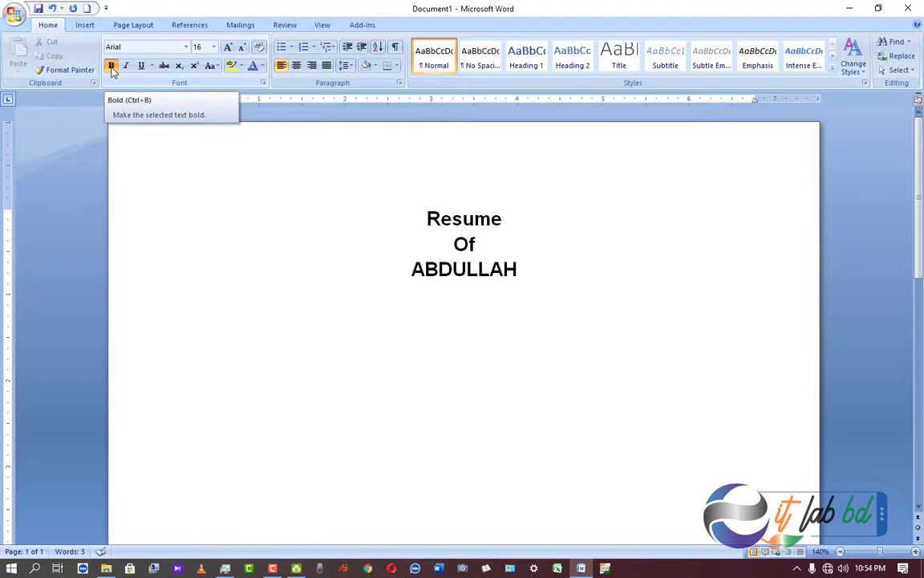
{"action": "left_click", "coordinate": [112, 66]}
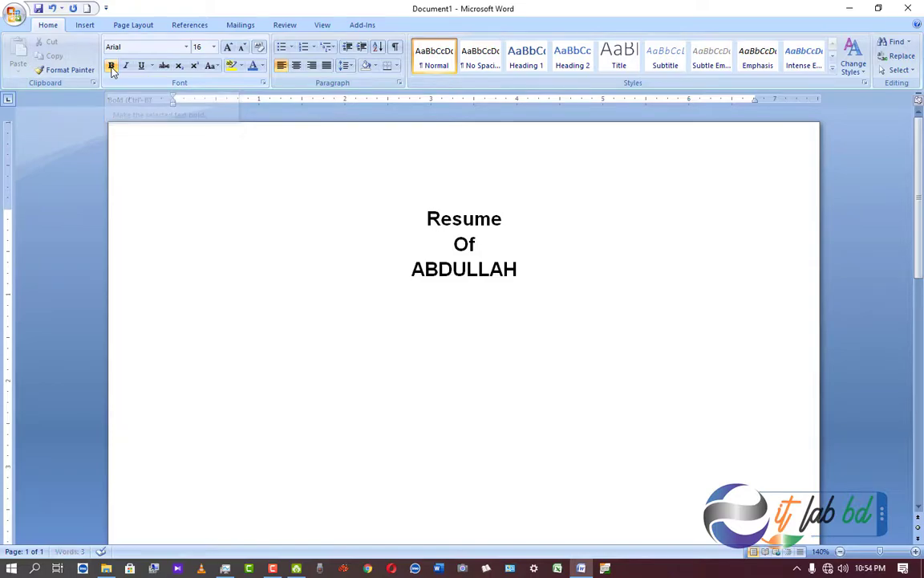
{"action": "left_click", "coordinate": [213, 46]}
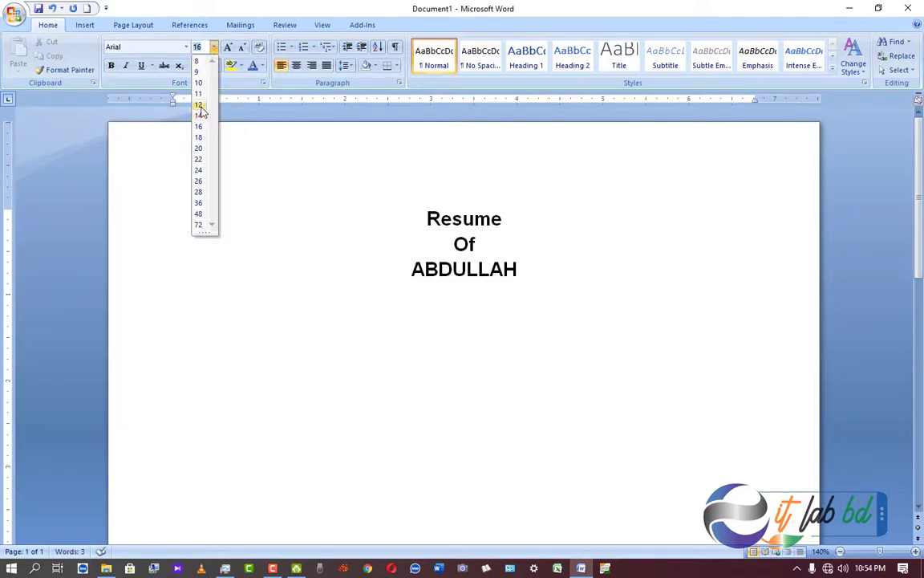
{"action": "left_click", "coordinate": [200, 105]}
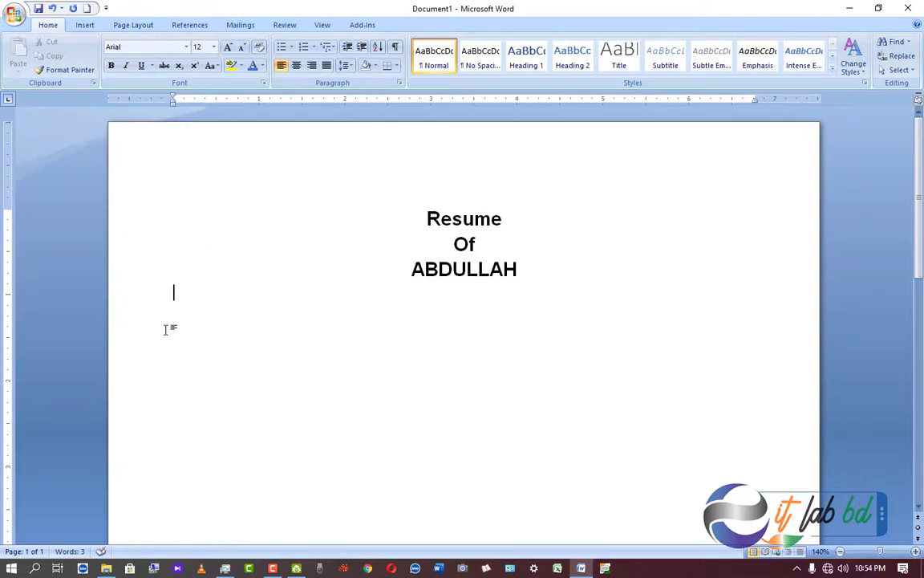
{"action": "type", "text": "Mailing address"}
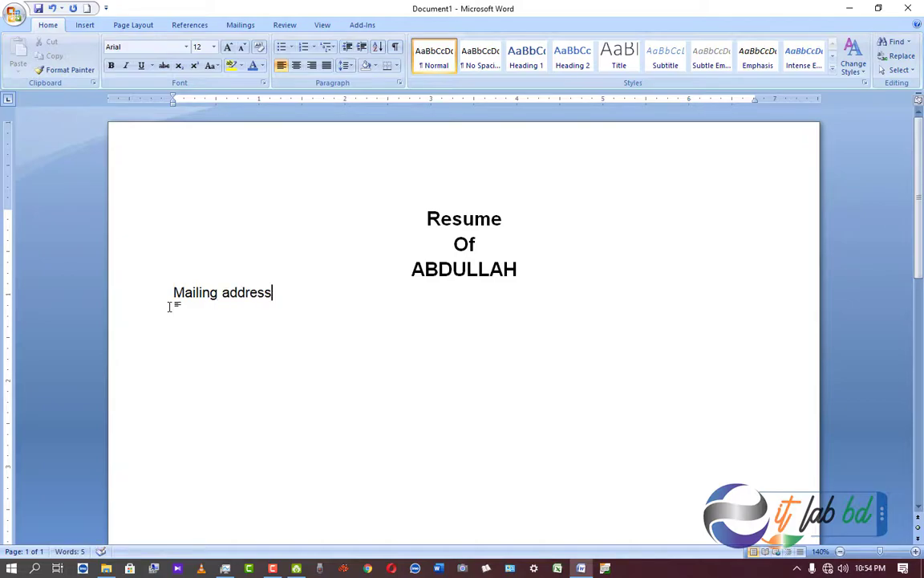
Add a 'C/O :' line followed by the contact's name under Mailing address.
{"action": "key", "text": "Return"}
{"action": "type", "text": "C/A"}
{"action": "key", "text": "BackSpace"}
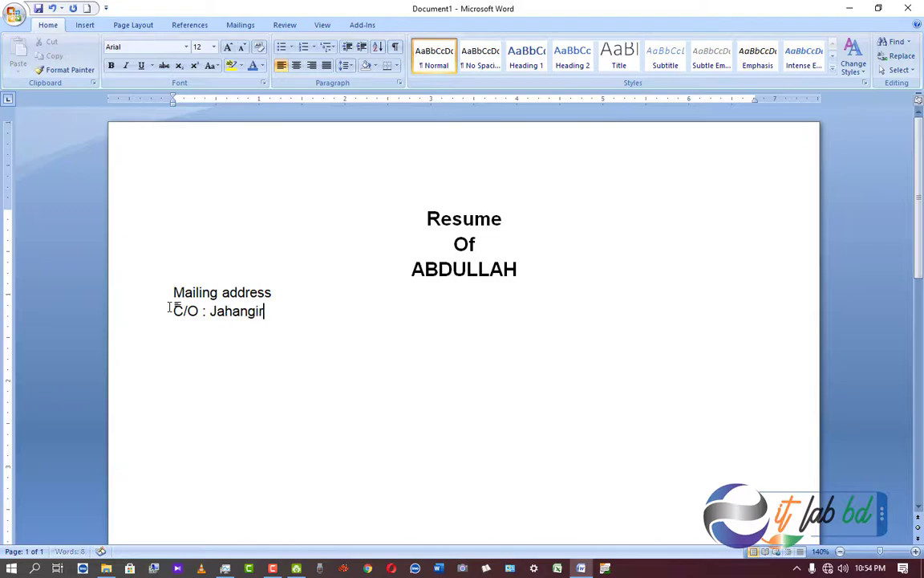
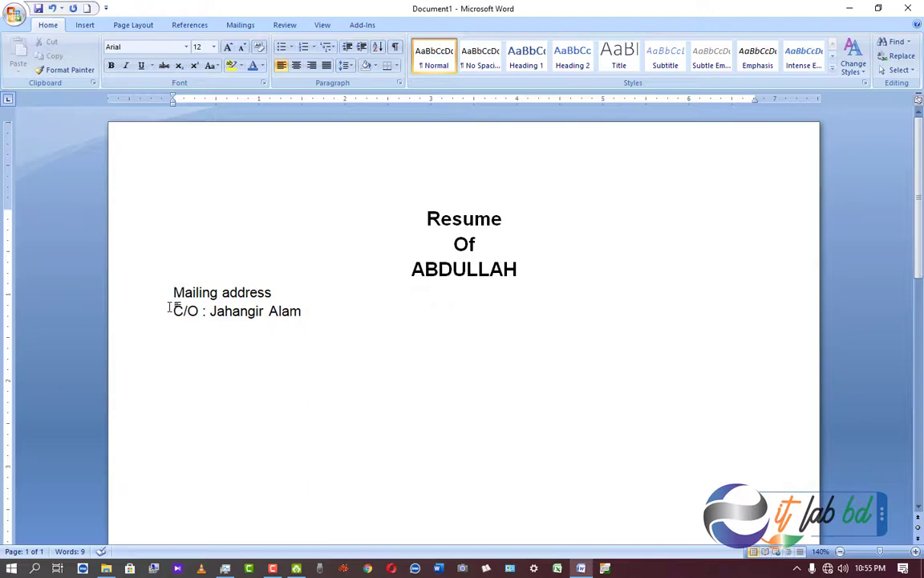
Add a 'Village:' line with the village name.
{"action": "key", "text": "Return"}
{"action": "type", "text": "Villa"}
{"action": "key", "text": "BackSpace"}
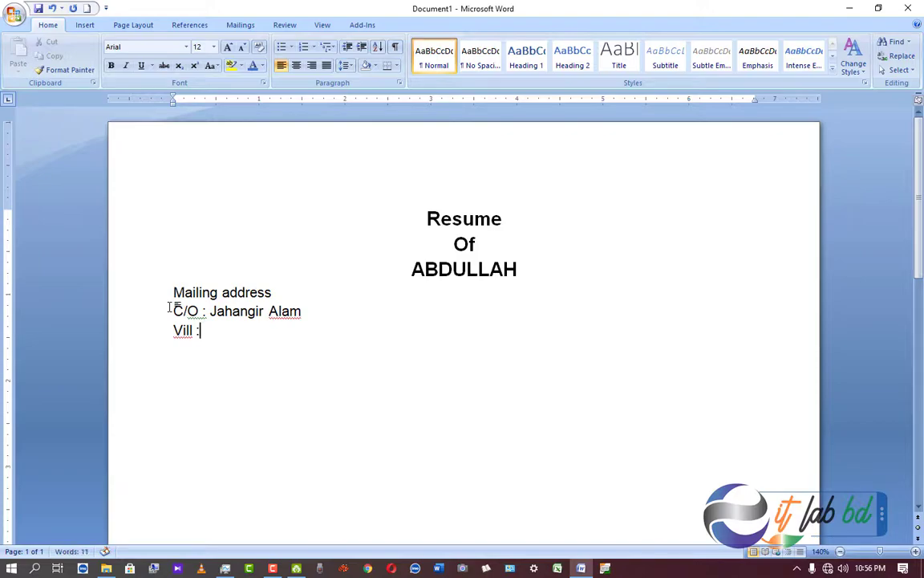
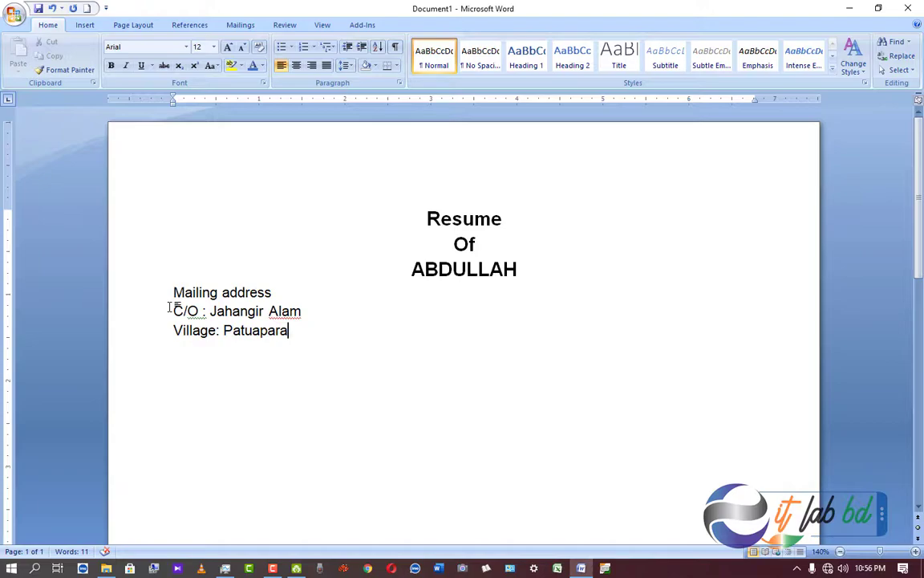
{"action": "type", "text": ","}
{"action": "key", "text": "BackSpace"}
Add a 'Post Office :' line with its place name, then begin a 'P.S. :' line.
{"action": "key", "text": "Return"}
{"action": "type", "text": "Poas"}
{"action": "key", "text": "BackSpace"}
{"action": "key", "text": "BackSpace"}
{"action": "type", "text": "s"}
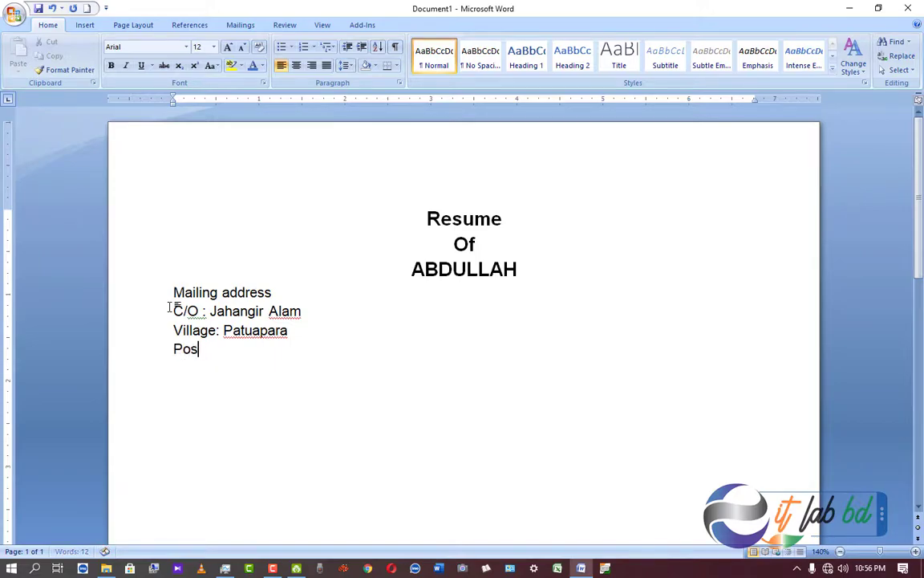
{"action": "type", "text": "t Ofgi"}
{"action": "key", "text": "BackSpace"}
{"action": "key", "text": "BackSpace"}
{"action": "type", "text": "fice :"}
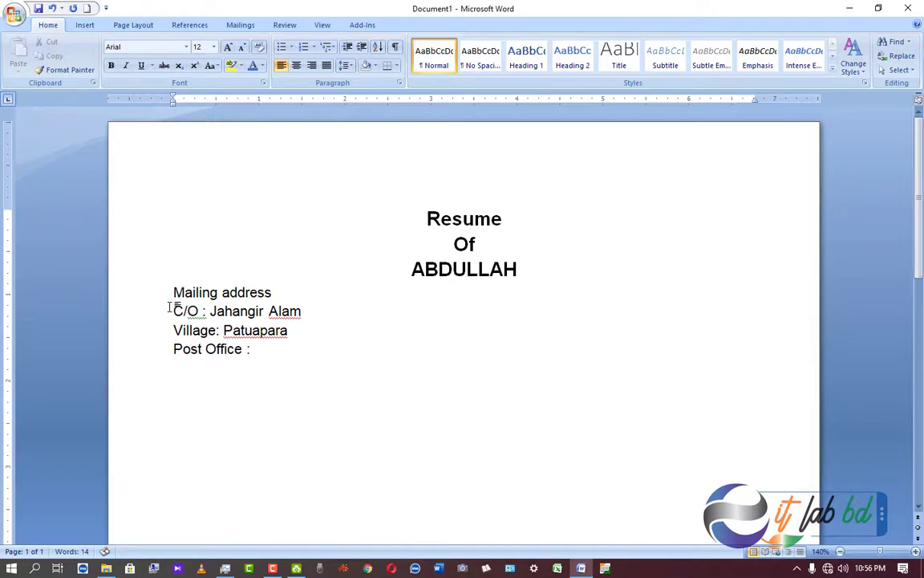
{"action": "key", "text": "Return"}
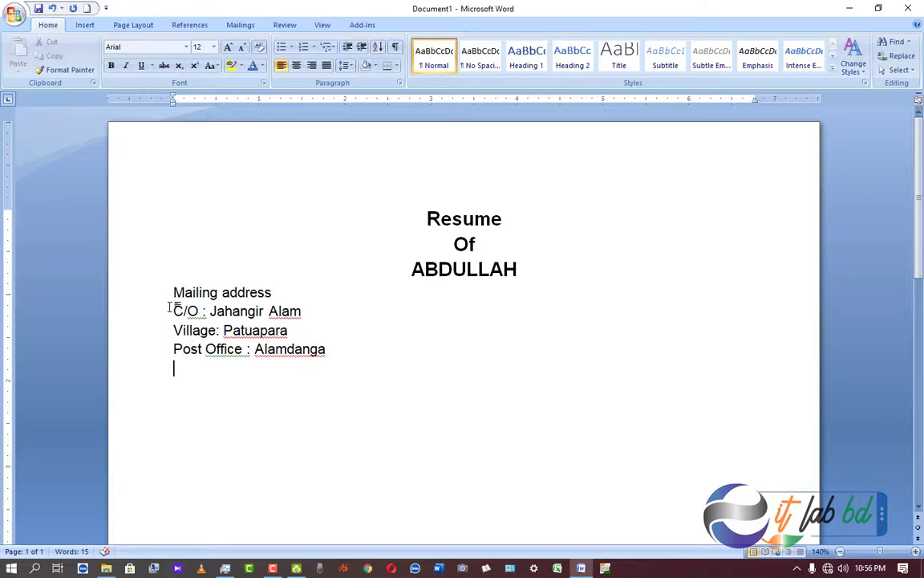
{"action": "type", "text": "P.S. :"}
Complete the P.S. line with the police station name, correcting the first attempt.
{"action": "type", "text": "Ka"}
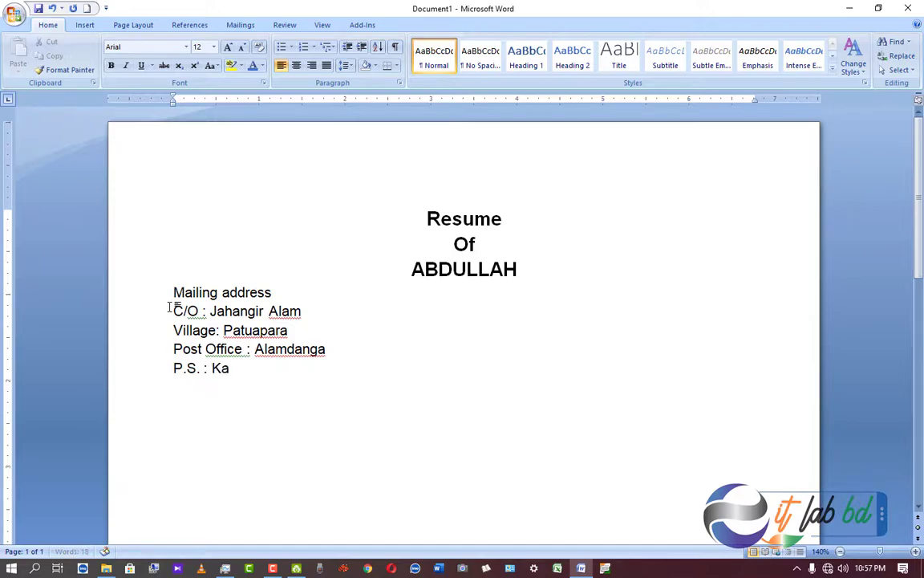
{"action": "type", "text": "harol"}
{"action": "key", "text": "Return"}
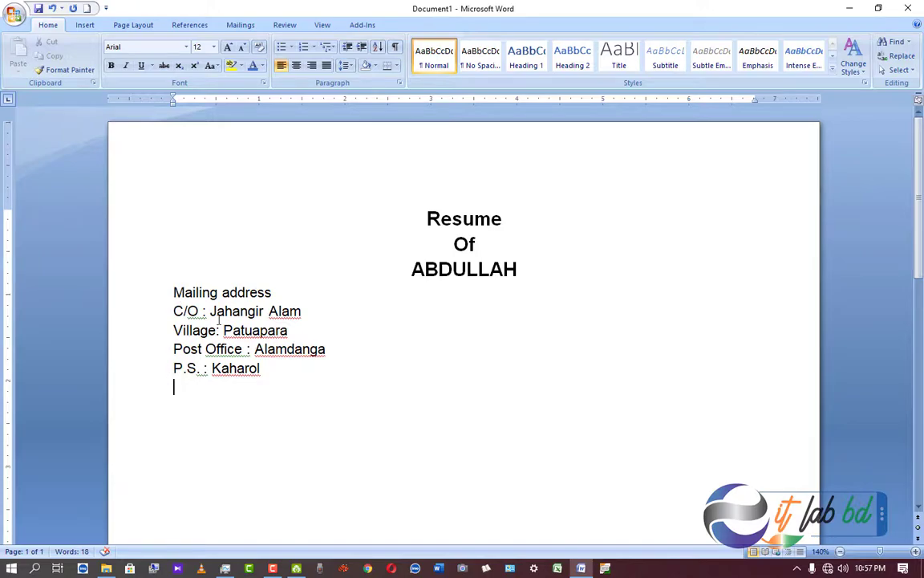
{"action": "left_click", "coordinate": [263, 369]}
{"action": "key", "text": "BackSpace"}
{"action": "key", "text": "BackSpace"}
{"action": "key", "text": "BackSpace"}
{"action": "key", "text": "BackSpace"}
{"action": "key", "text": "BackSpace"}
{"action": "key", "text": "BackSpace"}
{"action": "key", "text": "BackSpace"}
{"action": "type", "text": "Jul"}
{"action": "key", "text": "BackSpace"}
{"action": "key", "text": "BackSpace"}
{"action": "key", "text": "BackSpace"}
{"action": "type", "text": "Fulbari"}
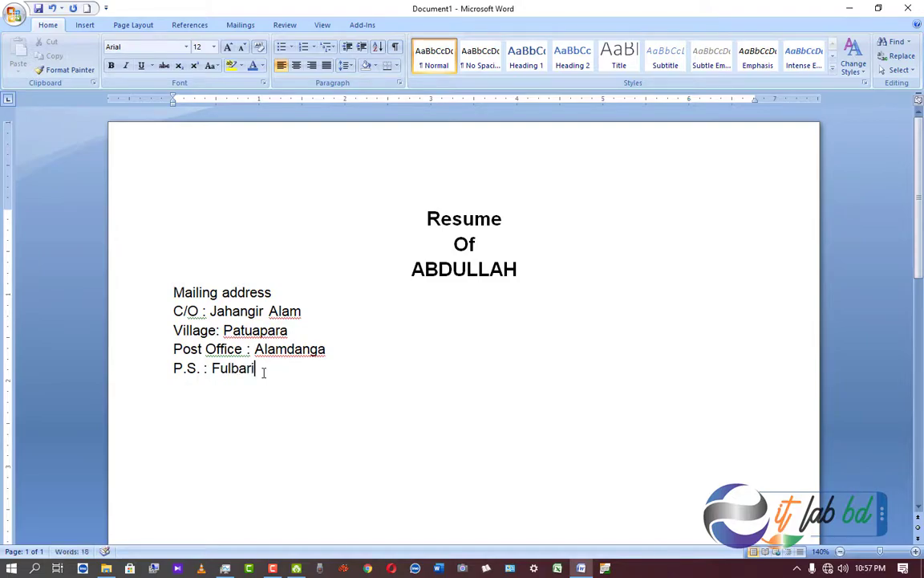
Add 'District :' and 'Mobile :' lines with the district name and mobile number.
{"action": "key", "text": "Return"}
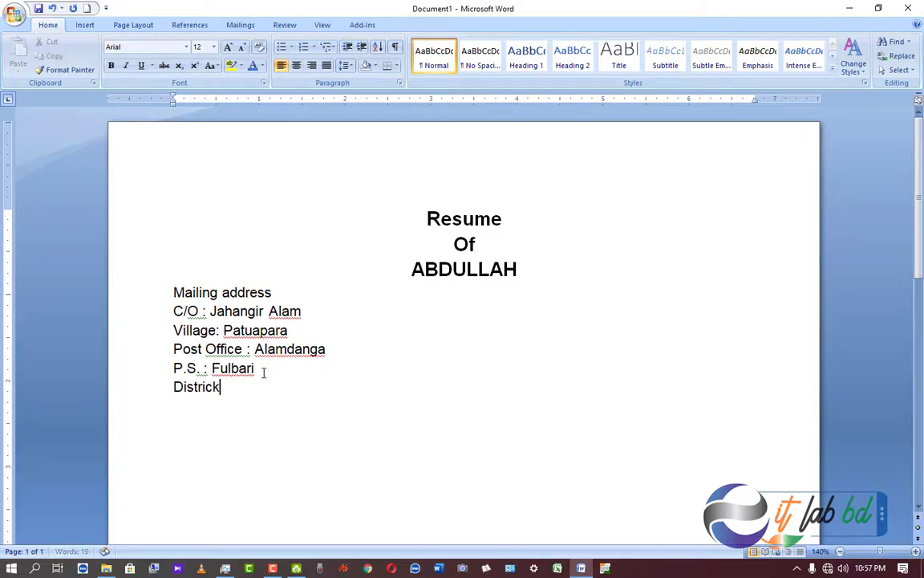
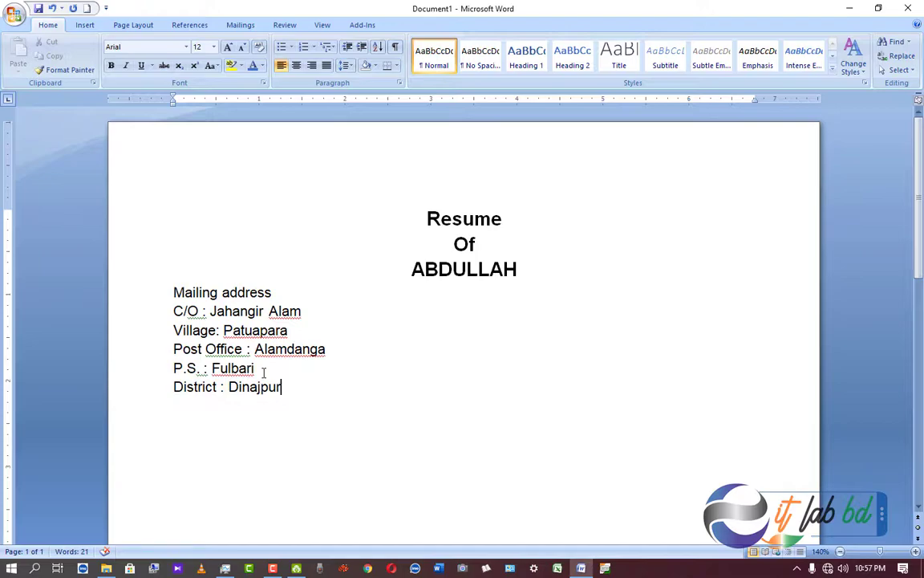
{"action": "key", "text": "Return"}
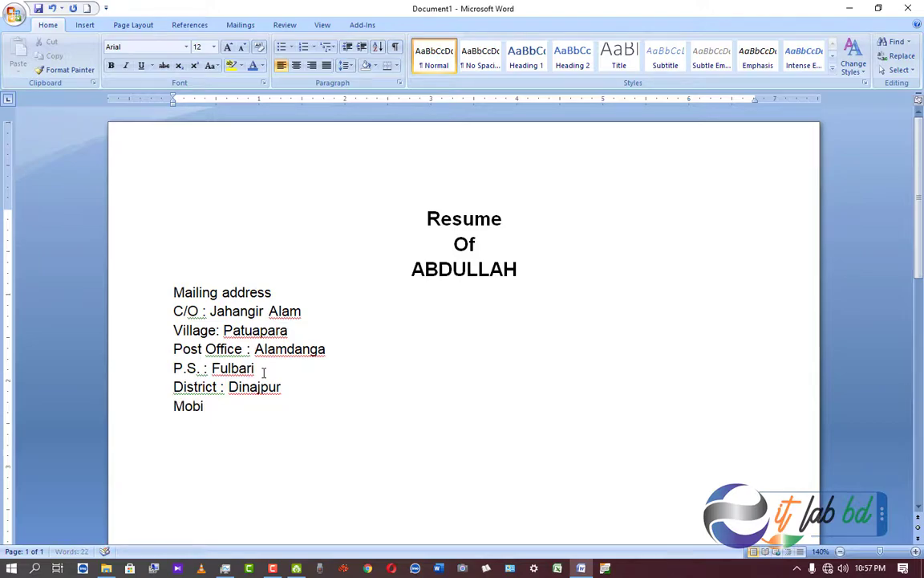
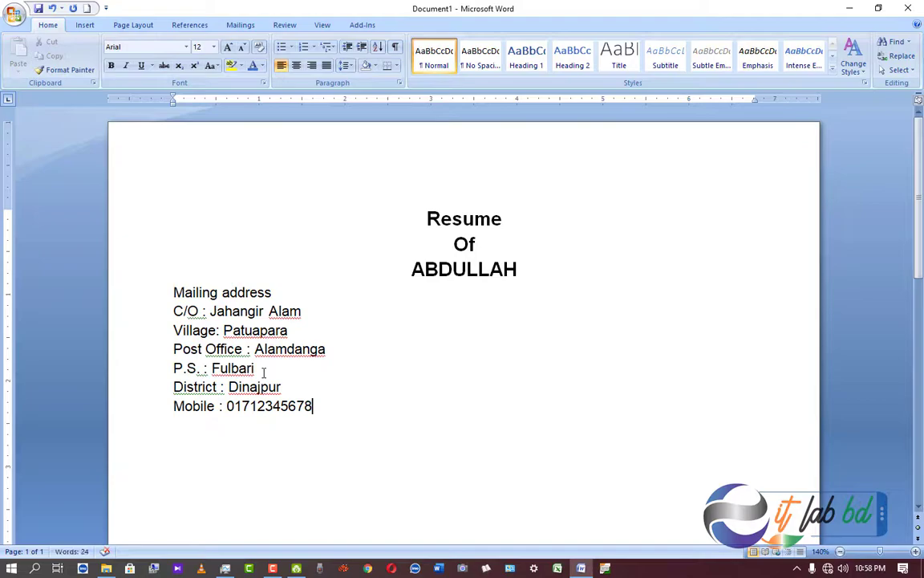
Add an 'Email :' line with the contact's e-mail address and select the Mailing address heading.
{"action": "key", "text": "Return"}
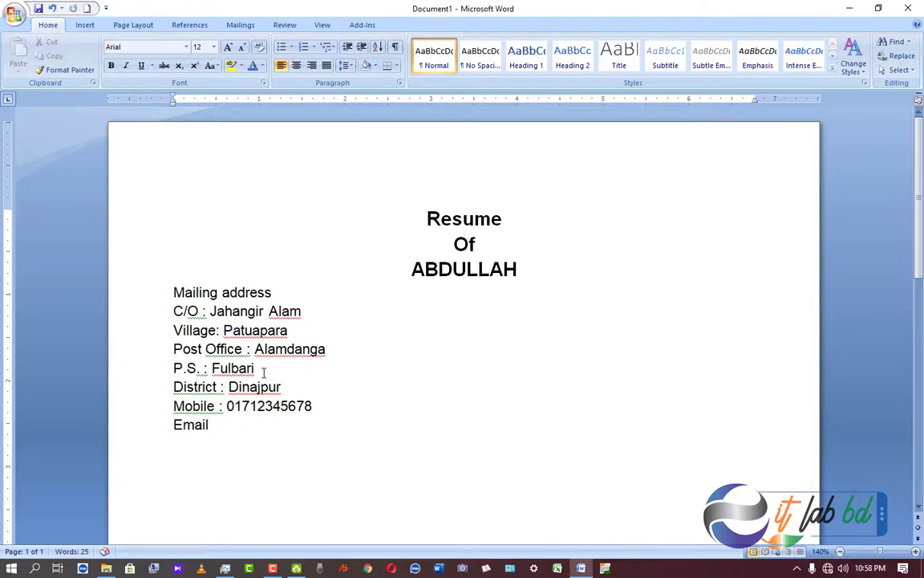
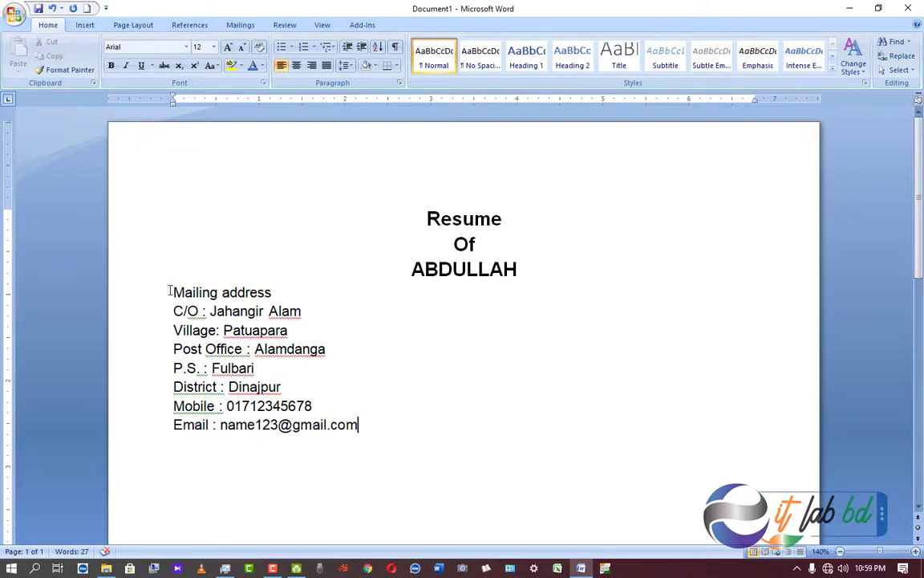
{"action": "left_click_drag", "start_coordinate": [172, 291], "coordinate": [273, 292]}
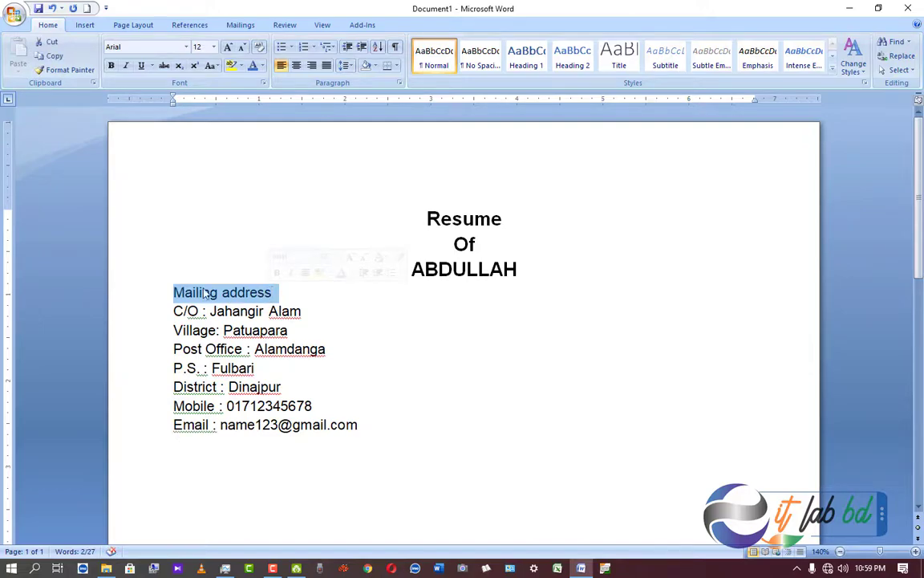
Apply bold, italic and underline to the 'Mailing address' heading, then move below the Email line.
{"action": "left_click", "coordinate": [111, 68]}
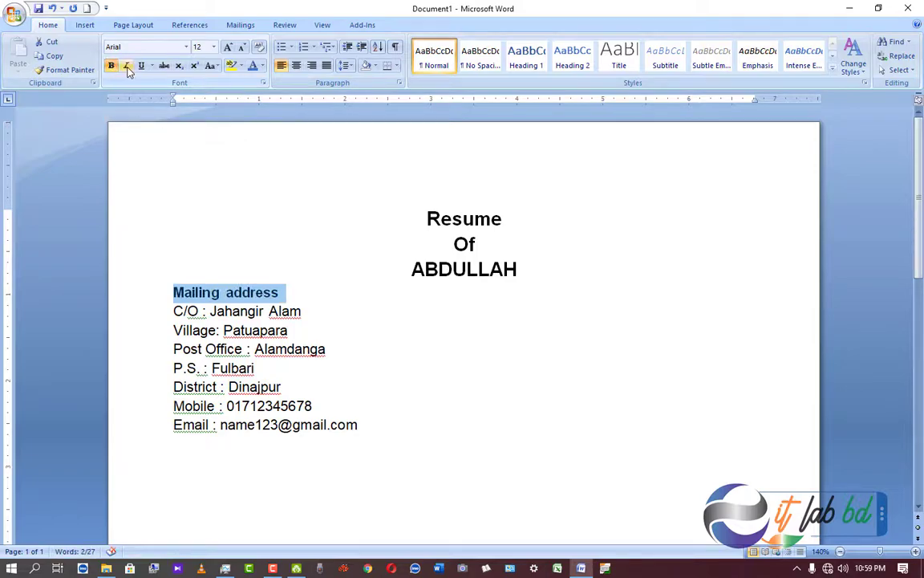
{"action": "left_click", "coordinate": [127, 68]}
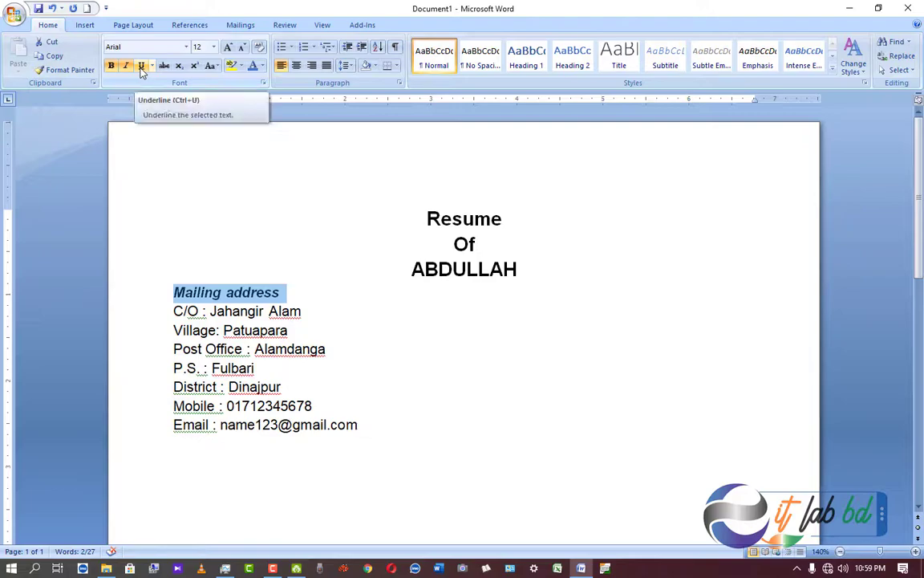
{"action": "left_click", "coordinate": [142, 68]}
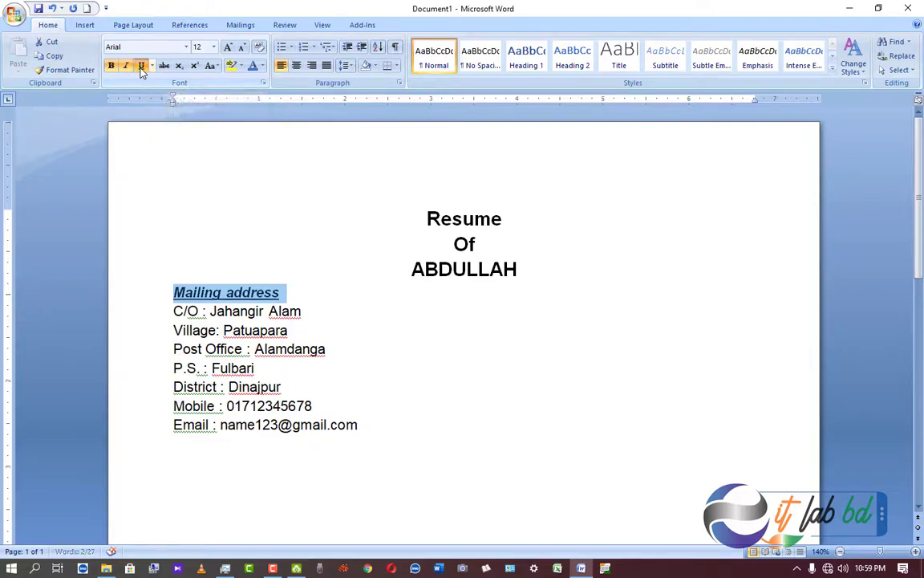
{"action": "left_click", "coordinate": [396, 439]}
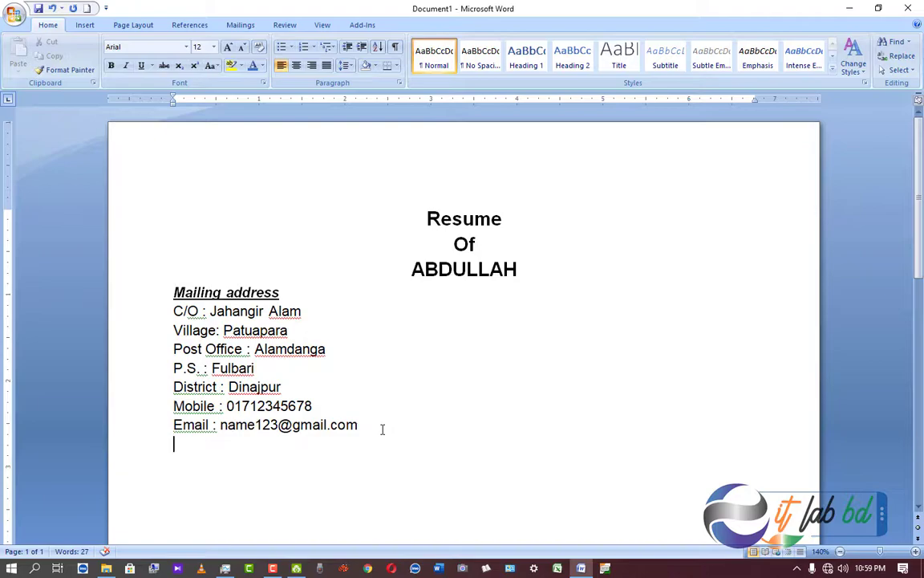
Type 'Career objective:' with the objective sentence about extending working capabilities, then select the heading.
{"action": "type", "text": "Career objective: "}
{"action": "type", "text": "In the field, I would like"}
{"action": "type", "text": " to extend my working capabiliti"}
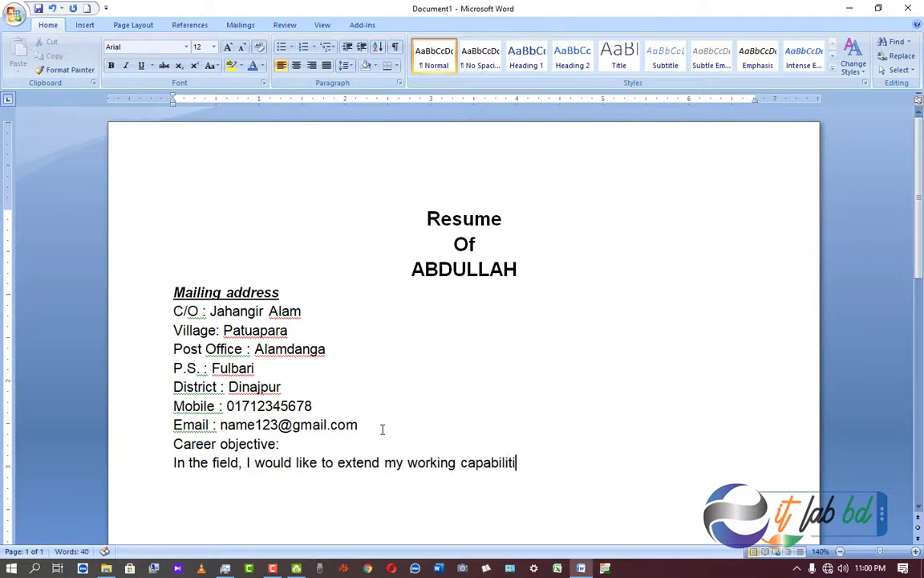
{"action": "type", "text": "es with a creative job to improve"}
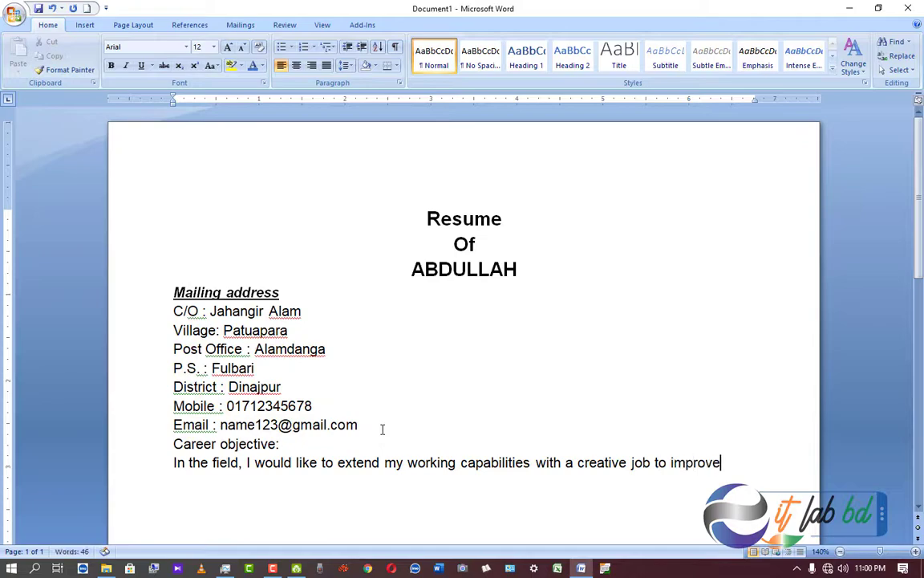
{"action": "type", "text": " the opportunities for global develo"}
{"action": "type", "text": "pment."}
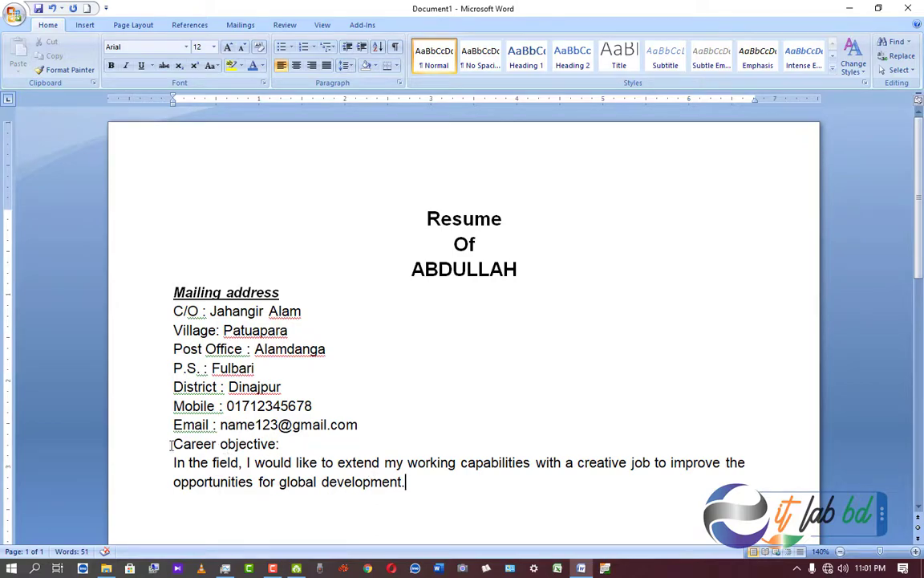
{"action": "left_click_drag", "start_coordinate": [174, 444], "coordinate": [237, 443]}
{"action": "left_click_drag", "start_coordinate": [281, 443], "coordinate": [287, 443]}
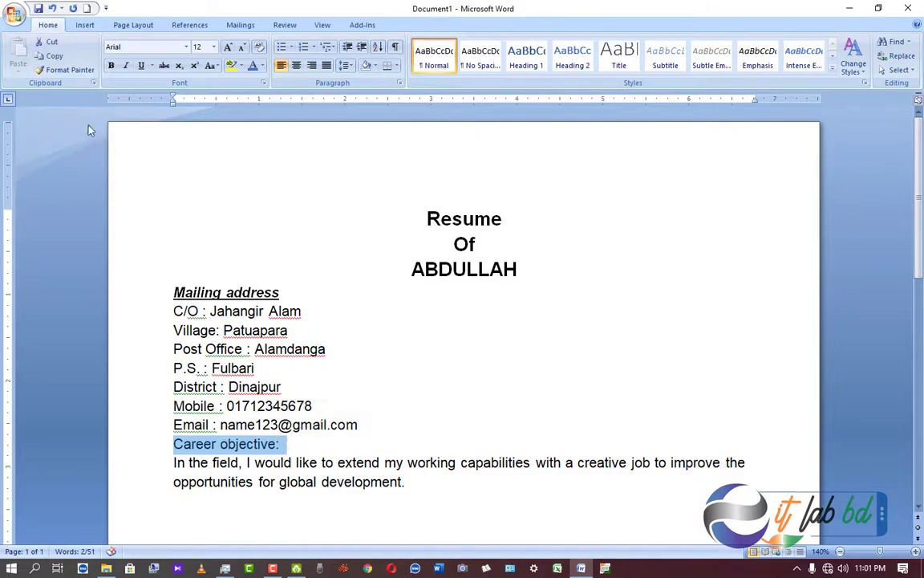
Bold the 'Career objective:' heading and shade it Gray-25%, Background 2, Darker 75%.
{"action": "left_click", "coordinate": [112, 66]}
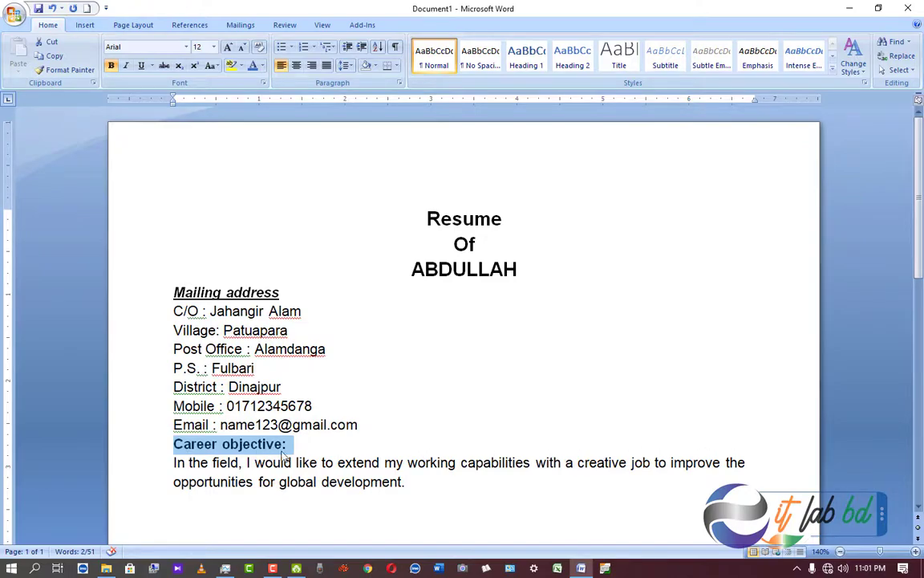
{"action": "left_click", "coordinate": [374, 66]}
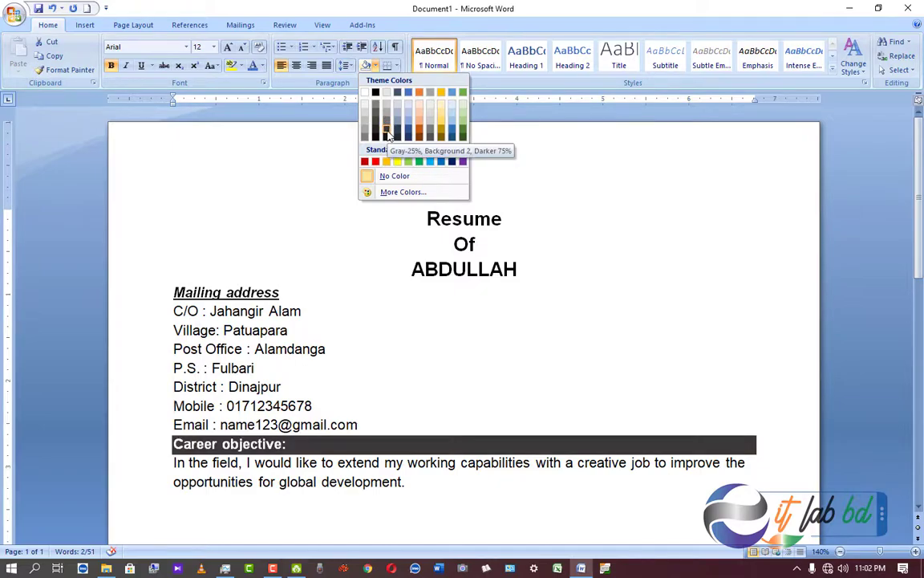
{"action": "left_click", "coordinate": [386, 135]}
{"action": "left_click", "coordinate": [382, 412]}
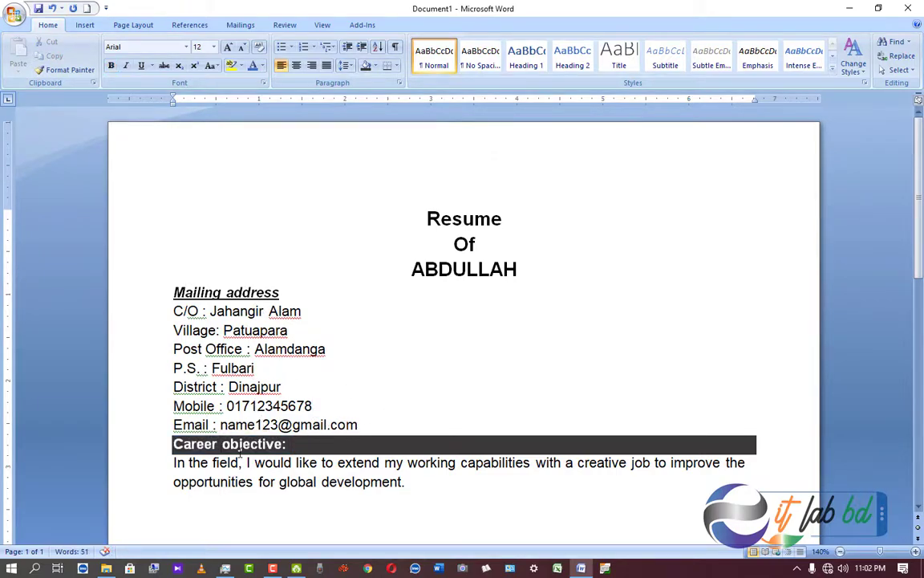
{"action": "left_click", "coordinate": [361, 425]}
{"action": "left_click", "coordinate": [346, 68]}
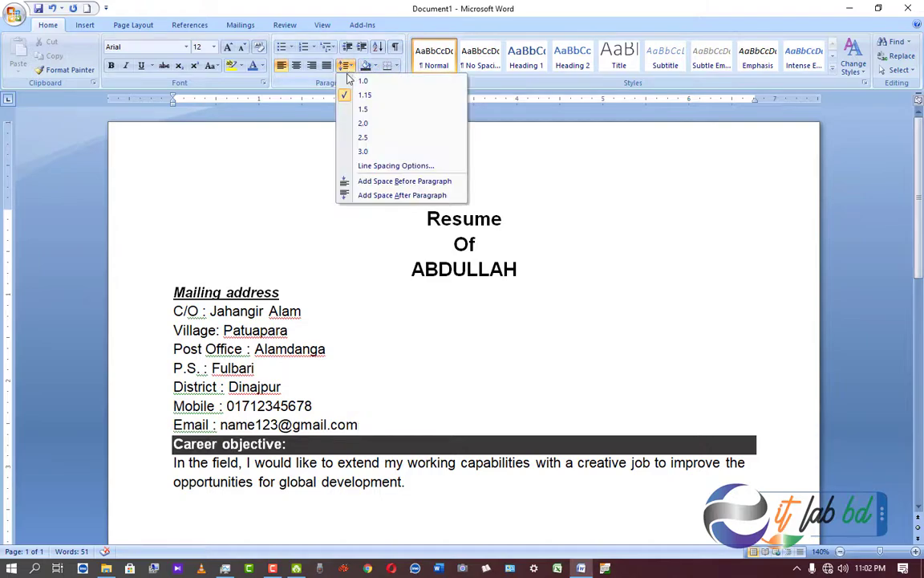
{"action": "left_click", "coordinate": [376, 197]}
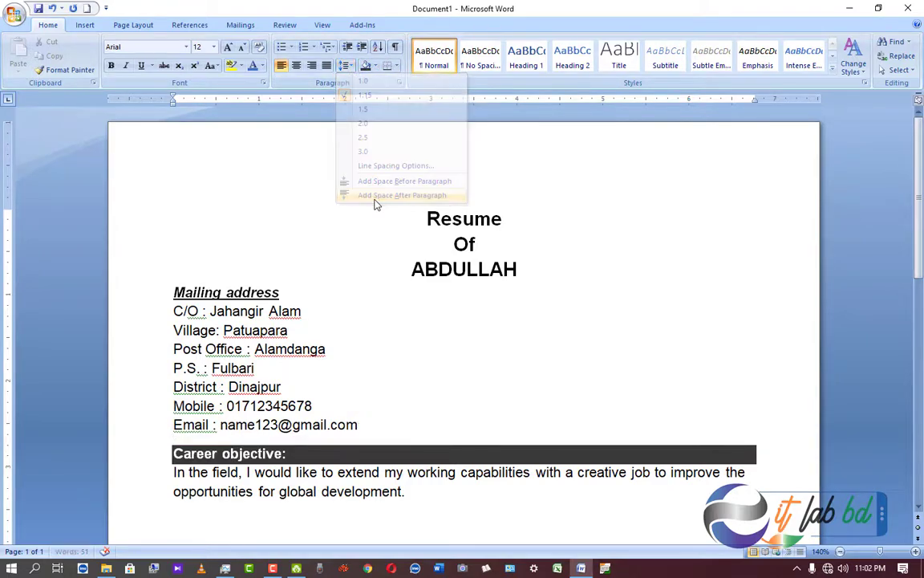
{"action": "scroll", "coordinate": [382, 429], "scroll_direction": "down", "scroll_amount": 2}
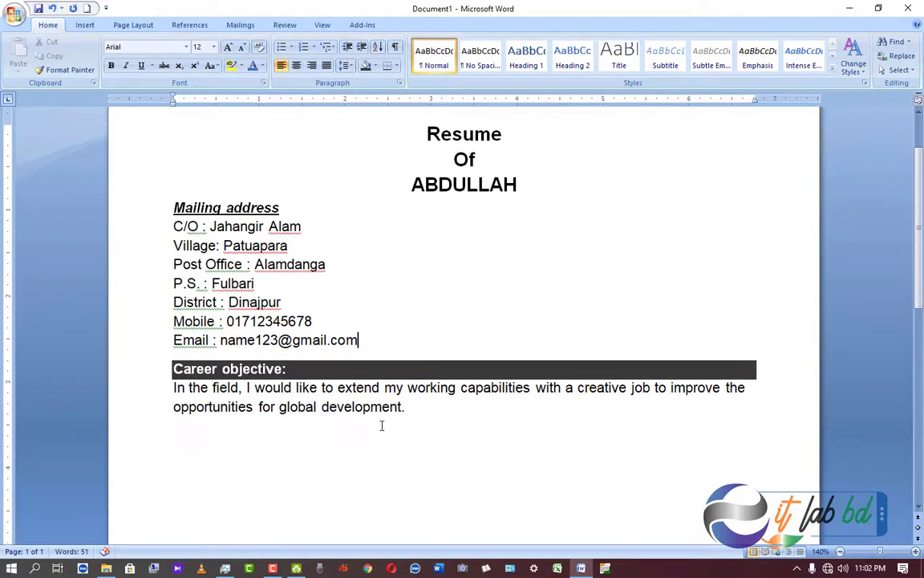
{"action": "left_click", "coordinate": [420, 405]}
{"action": "scroll", "coordinate": [379, 392], "scroll_direction": "down", "scroll_amount": 2}
{"action": "scroll", "coordinate": [381, 397], "scroll_direction": "up", "scroll_amount": 3}
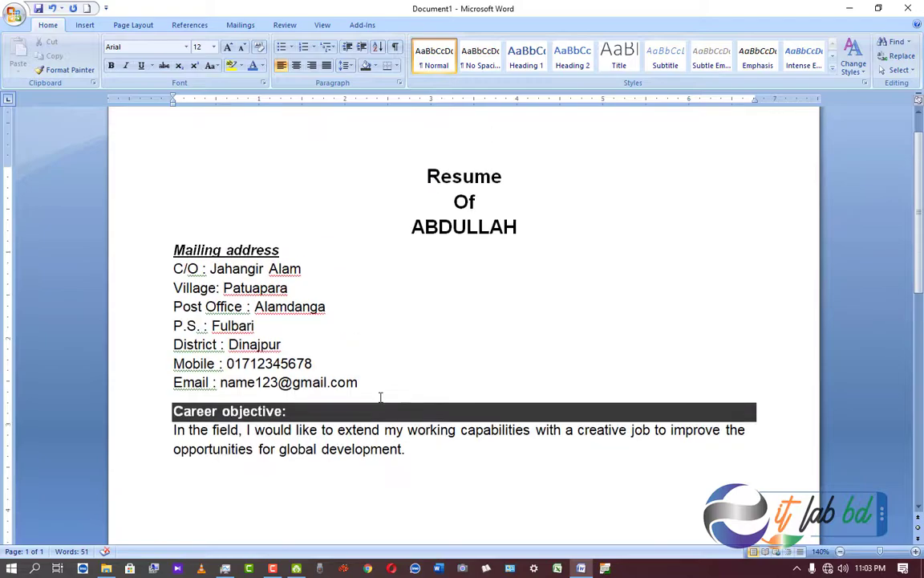
{"action": "scroll", "coordinate": [380, 397], "scroll_direction": "down", "scroll_amount": 2}
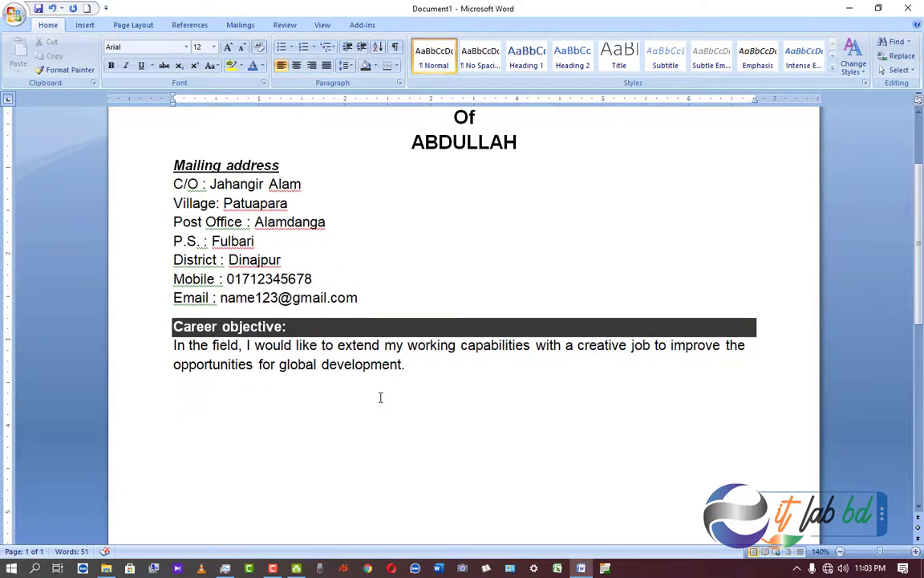
{"action": "scroll", "coordinate": [380, 397], "scroll_direction": "down", "scroll_amount": 1}
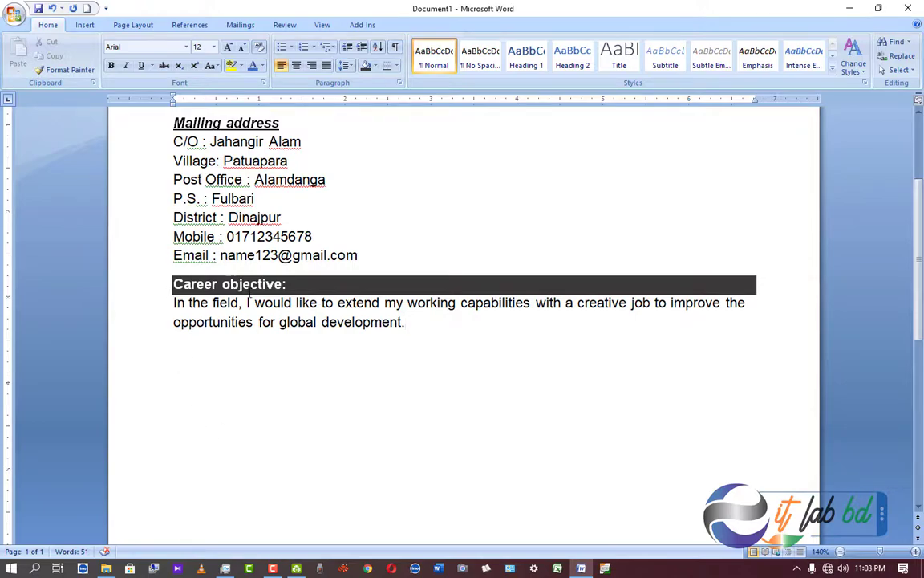
Copy the Career objective heading and paragraph and paste them on a new line below.
{"action": "left_click_drag", "start_coordinate": [169, 284], "coordinate": [417, 323]}
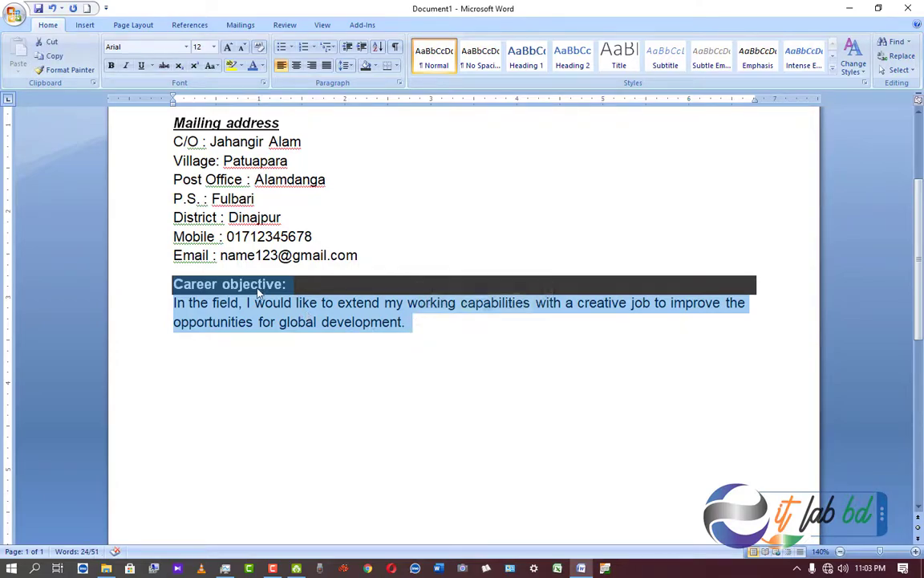
{"action": "right_click", "coordinate": [259, 293]}
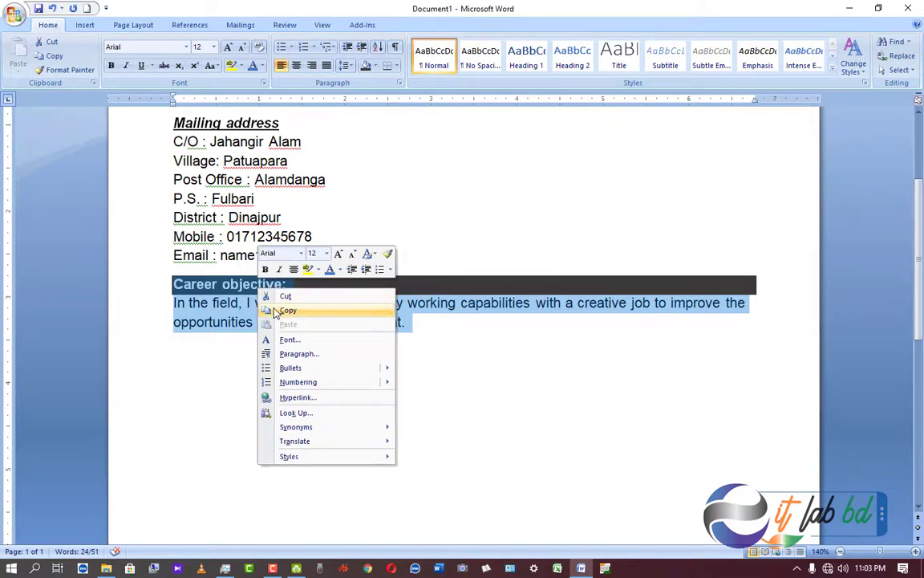
{"action": "left_click", "coordinate": [271, 310]}
{"action": "left_click", "coordinate": [196, 368]}
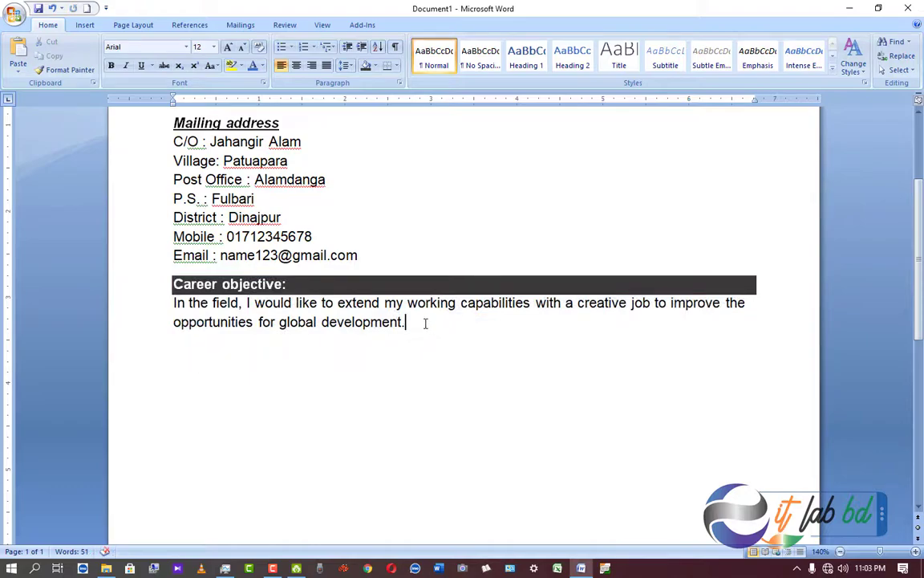
{"action": "left_click", "coordinate": [426, 321]}
{"action": "key", "text": "Return"}
{"action": "key", "text": "ctrl+v"}
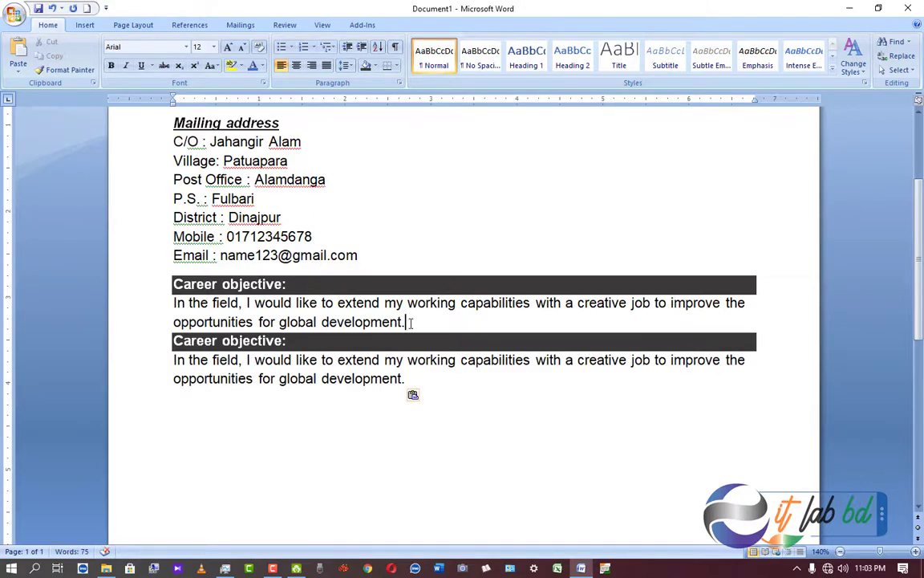
Replace the pasted heading text with 'Academic Qualification:'.
{"action": "left_click", "coordinate": [348, 67]}
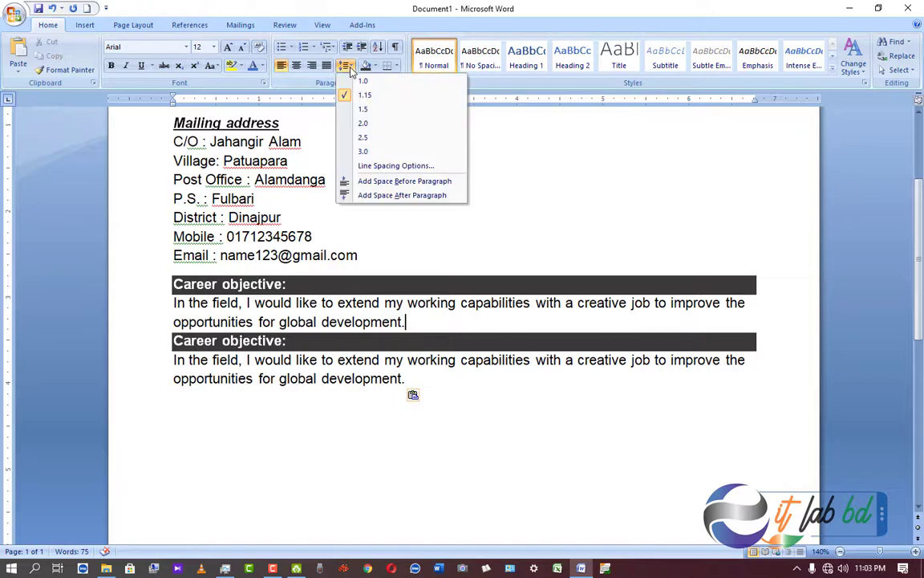
{"action": "left_click", "coordinate": [351, 72]}
{"action": "left_click", "coordinate": [293, 341]}
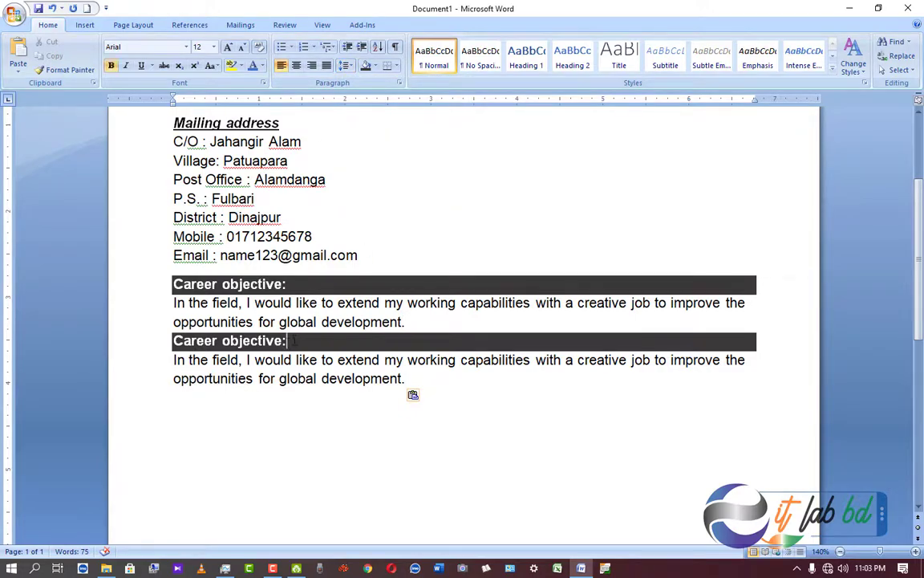
{"action": "key", "text": "BackSpace"}
{"action": "key", "text": "BackSpace"}
{"action": "key", "text": "BackSpace"}
{"action": "key", "text": "BackSpace"}
{"action": "key", "text": "BackSpace"}
{"action": "key", "text": "BackSpace"}
{"action": "key", "text": "BackSpace"}
{"action": "key", "text": "BackSpace"}
{"action": "key", "text": "BackSpace"}
{"action": "key", "text": "BackSpace"}
{"action": "key", "text": "BackSpace"}
{"action": "key", "text": "BackSpace"}
{"action": "key", "text": "BackSpace"}
{"action": "key", "text": "BackSpace"}
{"action": "key", "text": "BackSpace"}
{"action": "key", "text": "BackSpace"}
{"action": "key", "text": "BackSpace"}
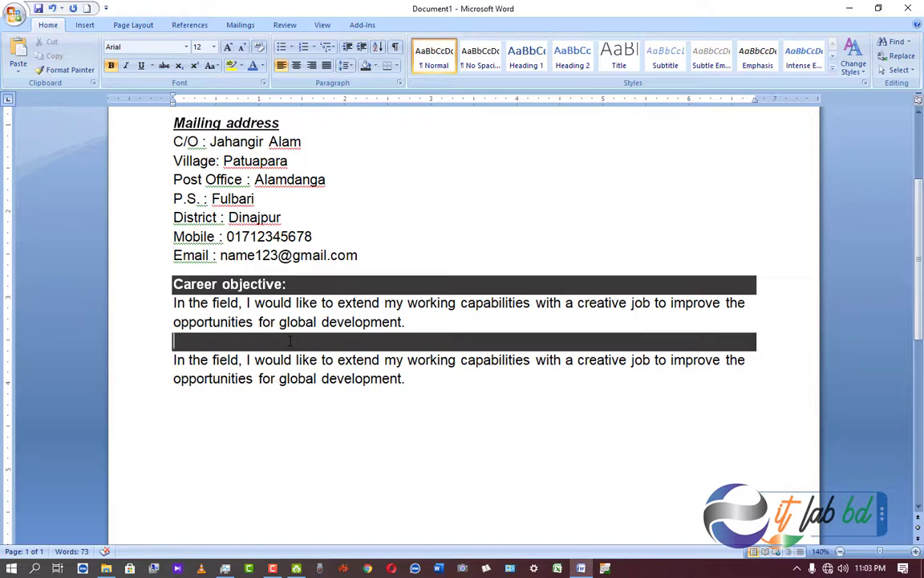
{"action": "type", "text": "Academic "}
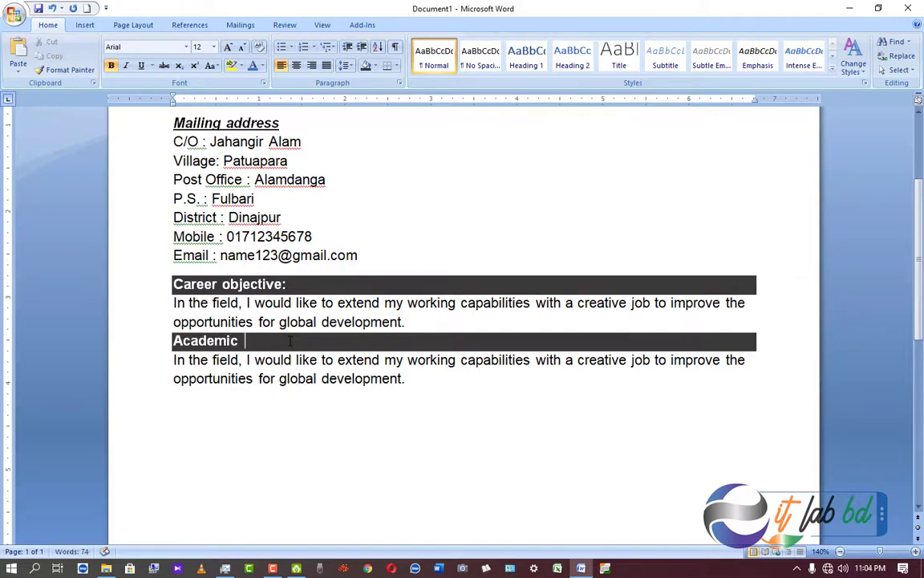
{"action": "type", "text": "Qualification"}
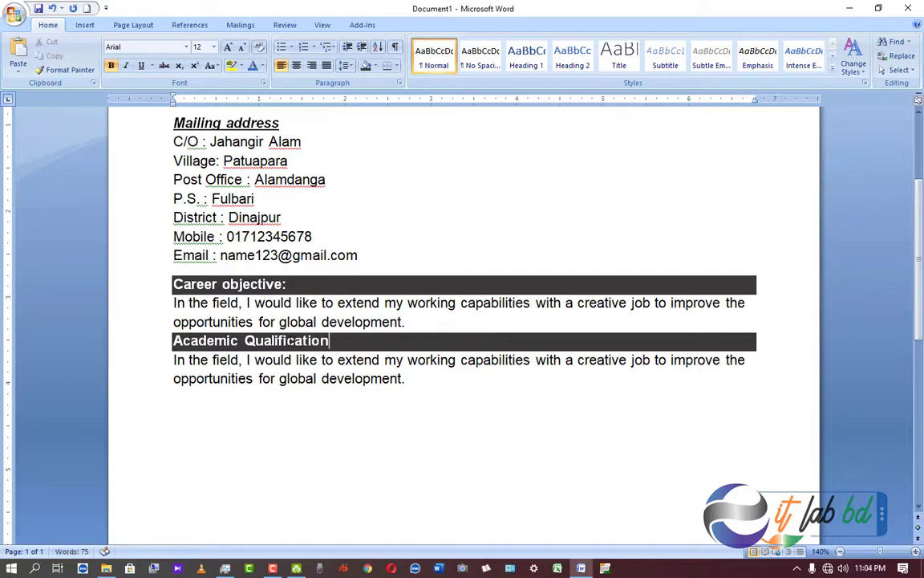
{"action": "type", "text": ":"}
Add space after the Career objective paragraph using the line spacing menu.
{"action": "left_click", "coordinate": [418, 321]}
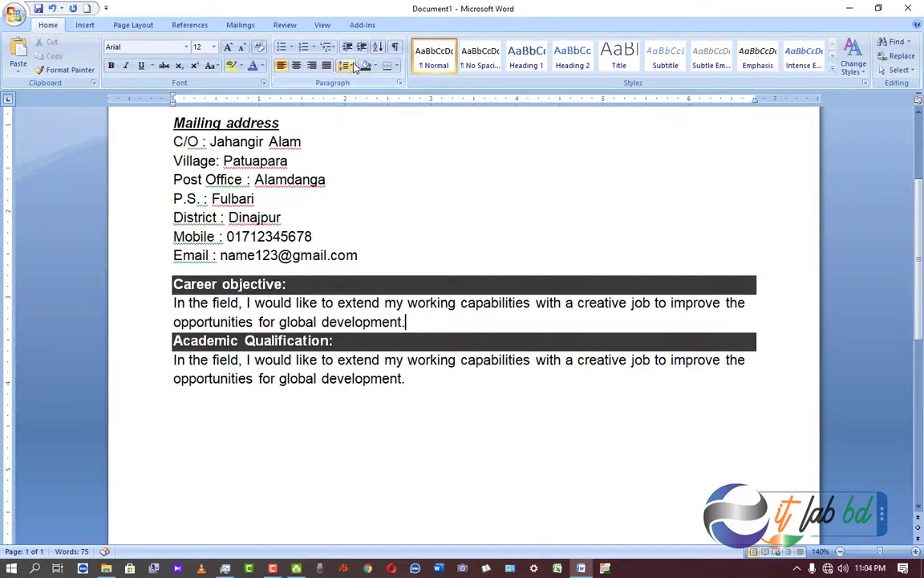
{"action": "left_click", "coordinate": [355, 66]}
{"action": "left_click", "coordinate": [377, 194]}
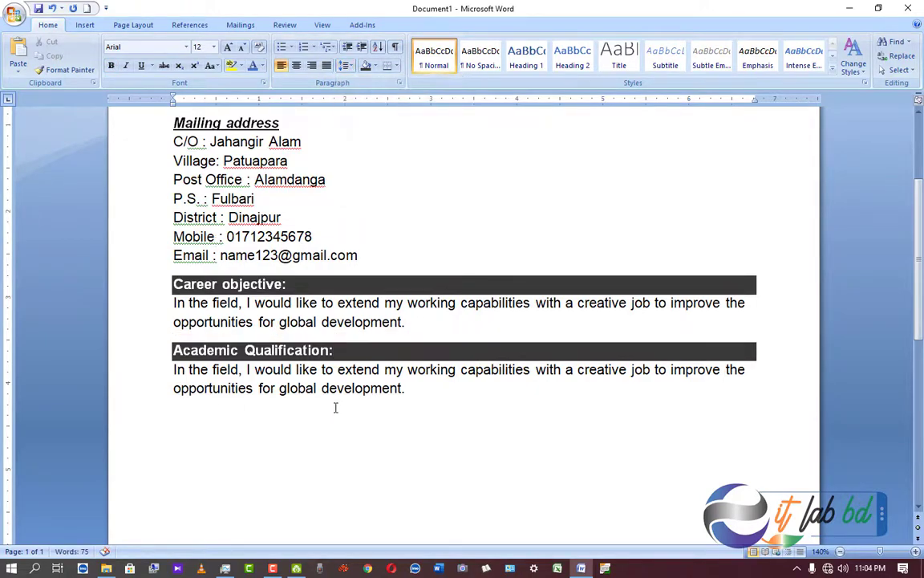
Delete the copied objective paragraph beneath the 'Academic Qualification:' heading.
{"action": "left_click_drag", "start_coordinate": [425, 390], "coordinate": [170, 369]}
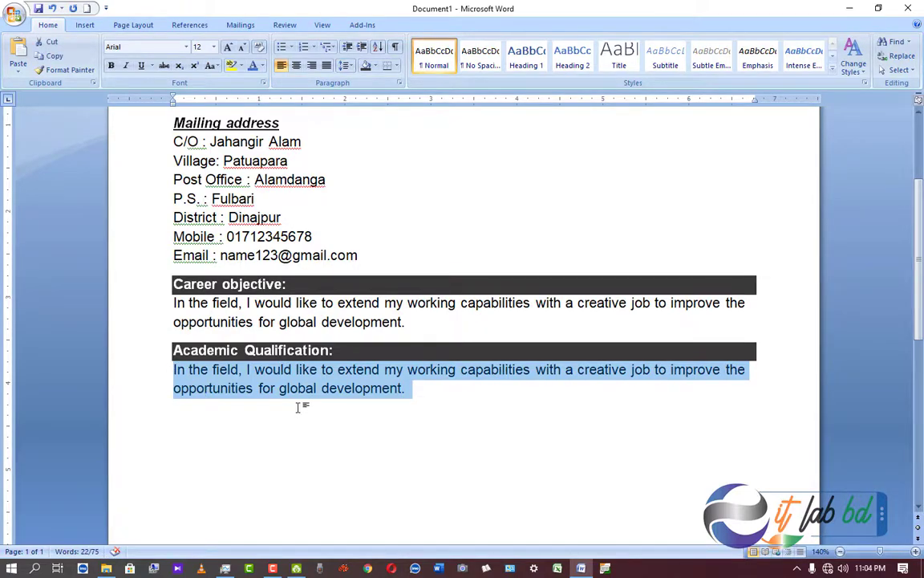
{"action": "key", "text": "Delete"}
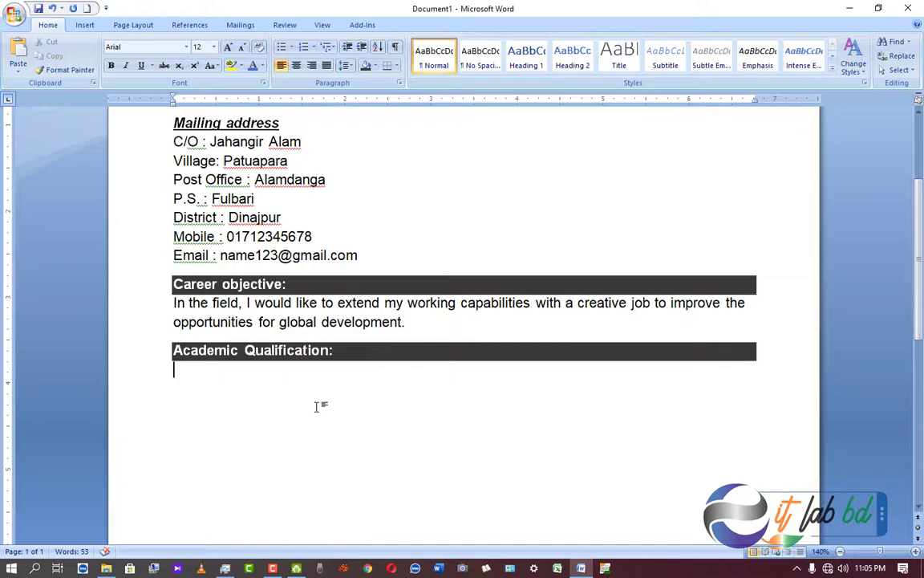
Enter 'Diploma in Computer Engineering' below the Academic Qualification heading, followed by an empty line.
{"action": "type", "text": "Diploma"}
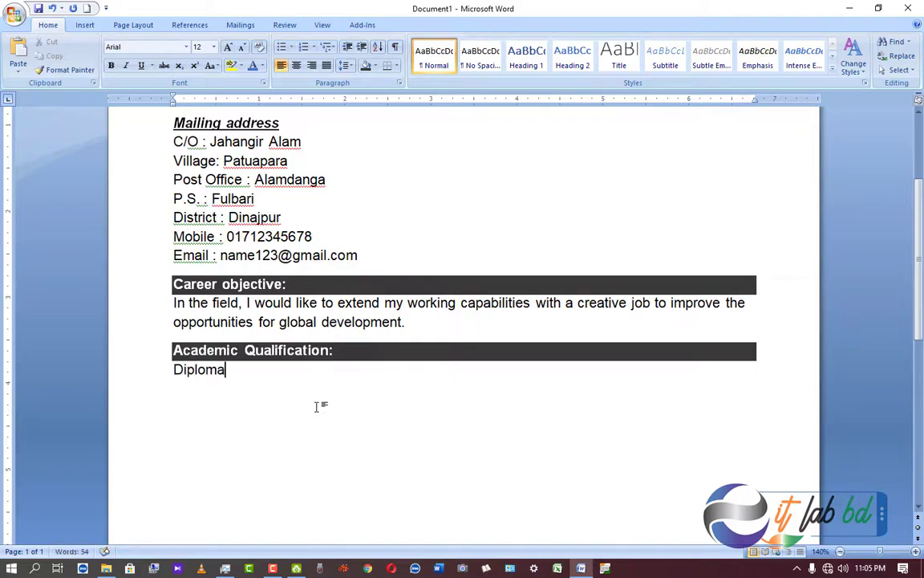
{"action": "type", "text": " in Compu"}
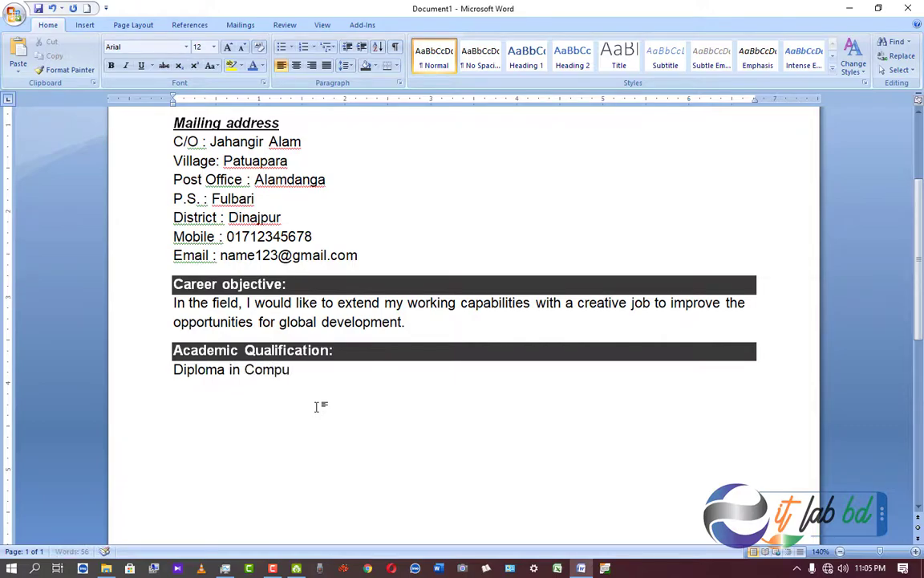
{"action": "type", "text": "ter Engine"}
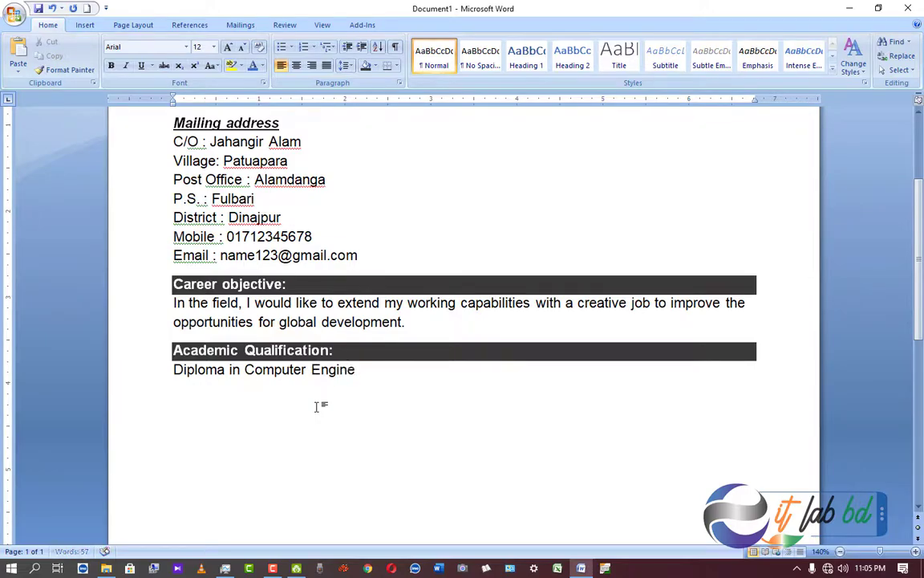
{"action": "type", "text": "ering"}
{"action": "key", "text": "Return"}
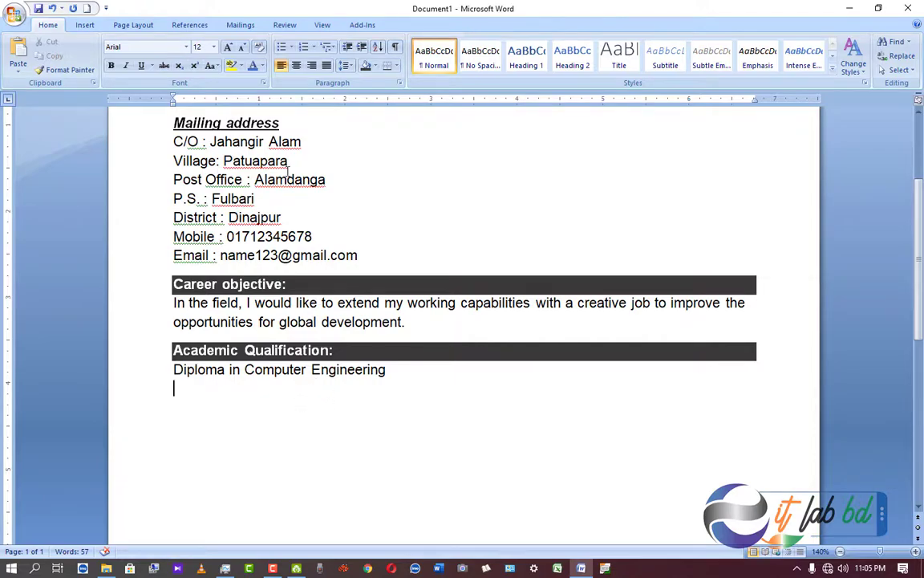
{"action": "scroll", "coordinate": [314, 223], "scroll_direction": "up", "scroll_amount": 2}
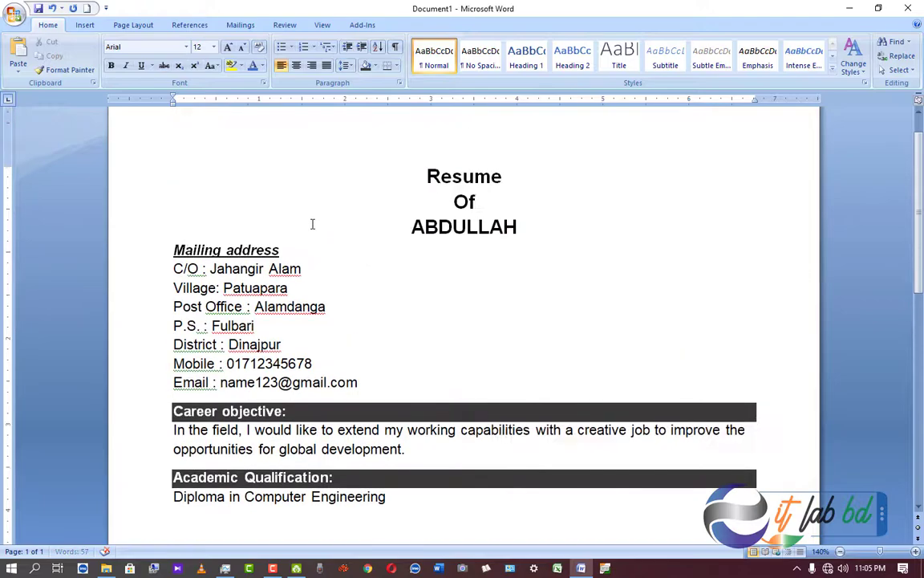
{"action": "scroll", "coordinate": [340, 289], "scroll_direction": "down", "scroll_amount": 3}
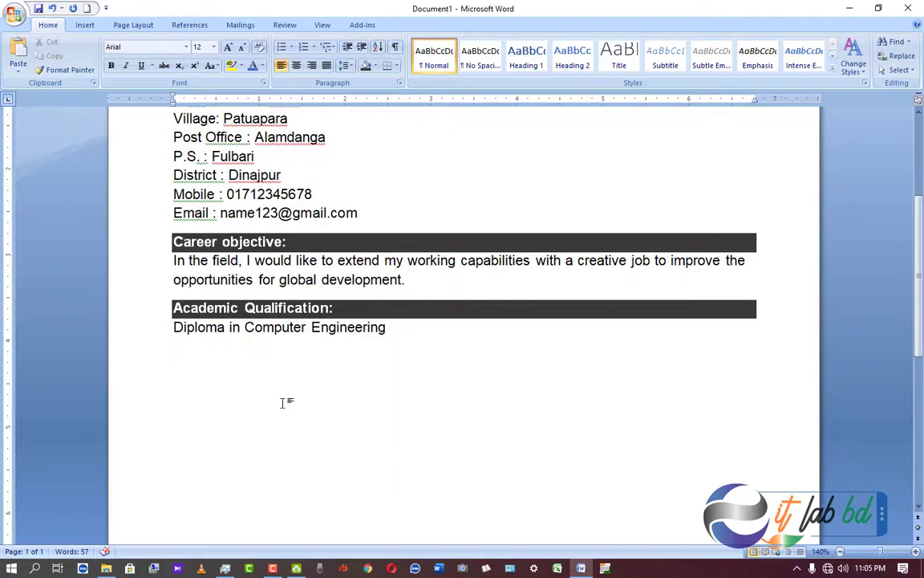
Start an arrow-bulleted list with the tab-aligned item 'Institute : Dinajpur Polytechnic Instute'.
{"action": "left_click", "coordinate": [292, 48]}
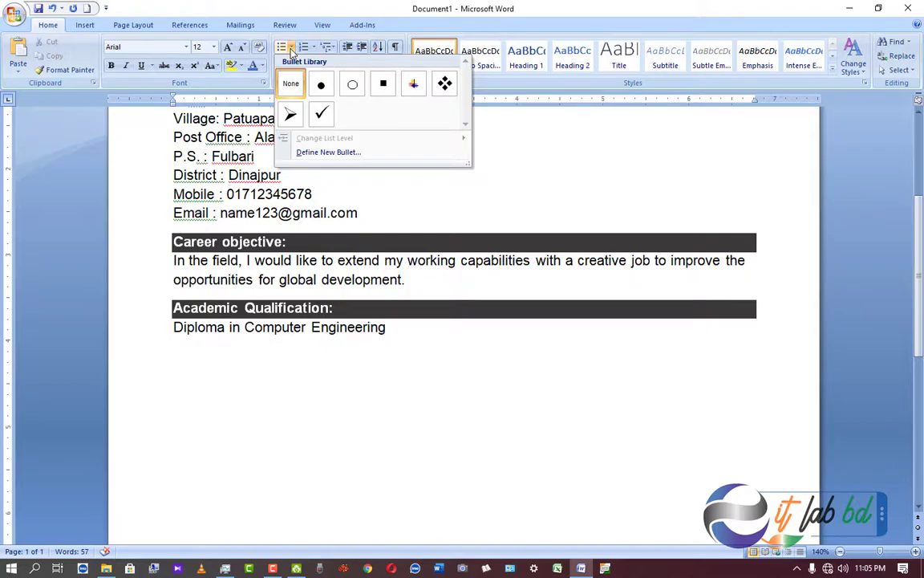
{"action": "left_click", "coordinate": [290, 117]}
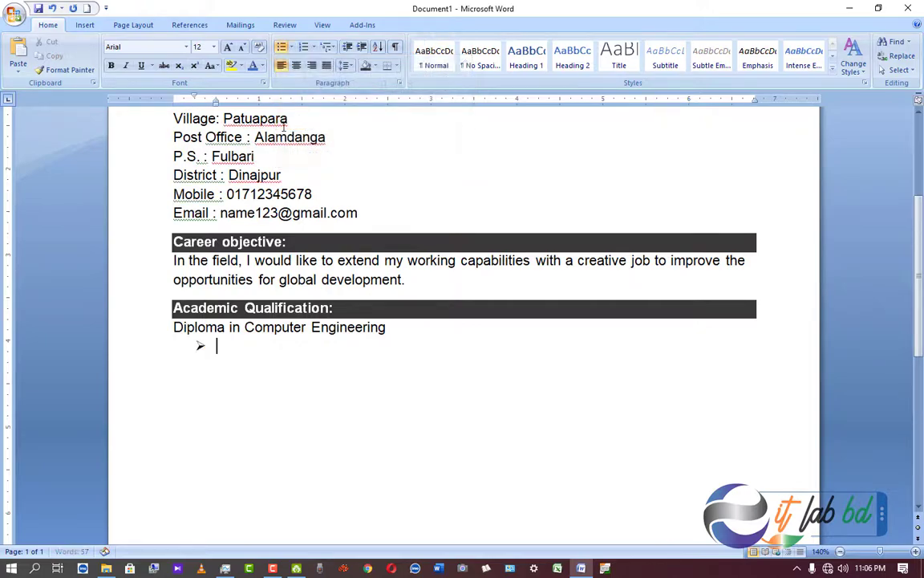
{"action": "type", "text": "Instute"}
{"action": "left_click", "coordinate": [238, 346]}
{"action": "type", "text": "itute"}
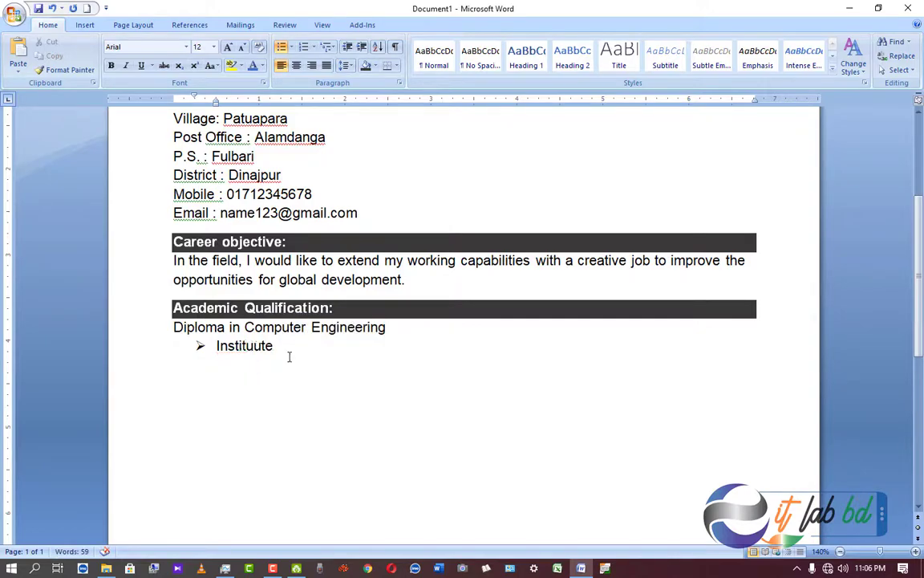
{"action": "left_click", "coordinate": [279, 346]}
{"action": "key", "text": "Tab"}
{"action": "key", "text": "Tab"}
{"action": "type", "text": ": Dinajpur Polytechnic Instute"}
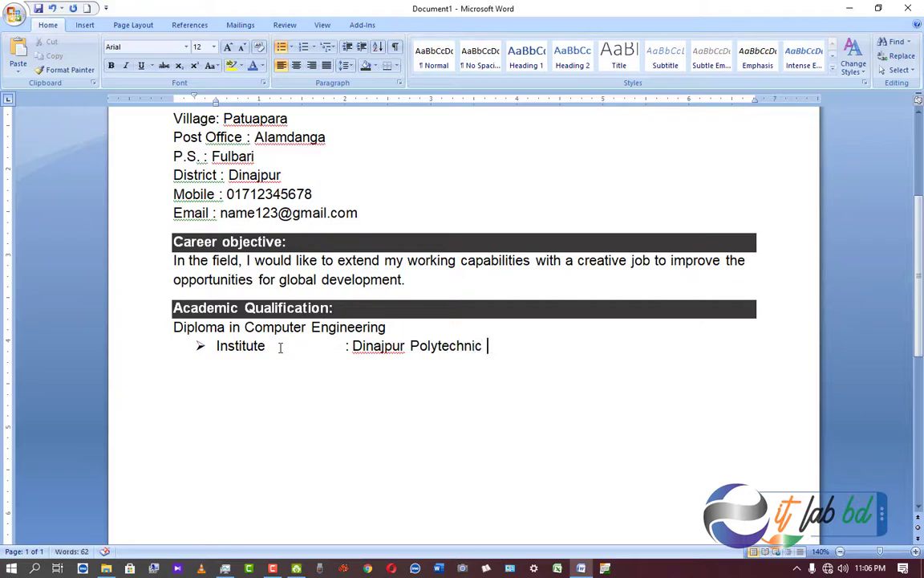
Add bullets 'Passing year : 2012' and 'Board : Bangladesh Technical Education Board'.
{"action": "key", "text": "Return"}
{"action": "type", "text": "Passing year"}
{"action": "key", "text": "Tab"}
{"action": "key", "text": "Tab"}
{"action": "type", "text": ": 2012"}
{"action": "key", "text": "Return"}
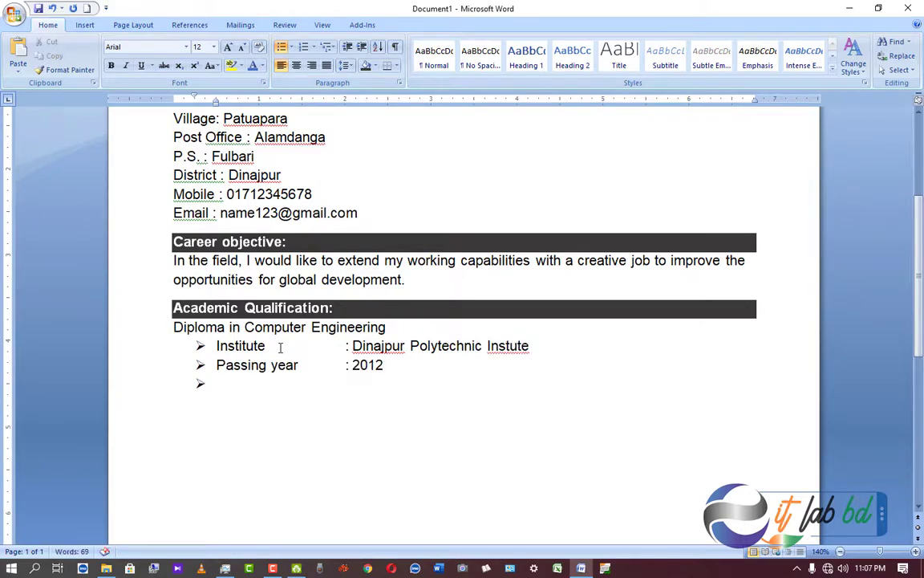
{"action": "type", "text": "Board"}
{"action": "key", "text": "Tab"}
{"action": "key", "text": "Tab"}
{"action": "type", "text": ": Bangladesh Technical B"}
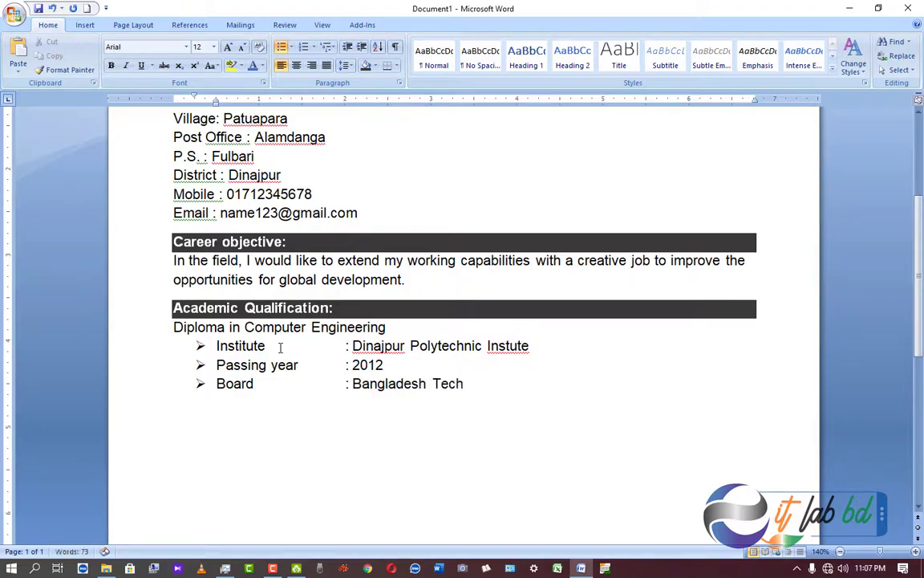
{"action": "key", "text": "BackSpace"}
{"action": "type", "text": "Education Board"}
Correct the misspelled 'Instute' in the institute name to 'Institute'.
{"action": "double_click", "coordinate": [242, 345]}
{"action": "key", "text": "ctrl+c"}
{"action": "double_click", "coordinate": [508, 345]}
{"action": "key", "text": "ctrl+v"}
{"action": "left_click", "coordinate": [624, 384]}
Add bullets 'Result : GPA 2.91 (Out of 4)' and 'Group : Computer'.
{"action": "key", "text": "Return"}
{"action": "type", "text": "Result"}
{"action": "key", "text": "Tab"}
{"action": "key", "text": "Tab"}
{"action": "key", "text": "Tab"}
{"action": "type", "text": ":"}
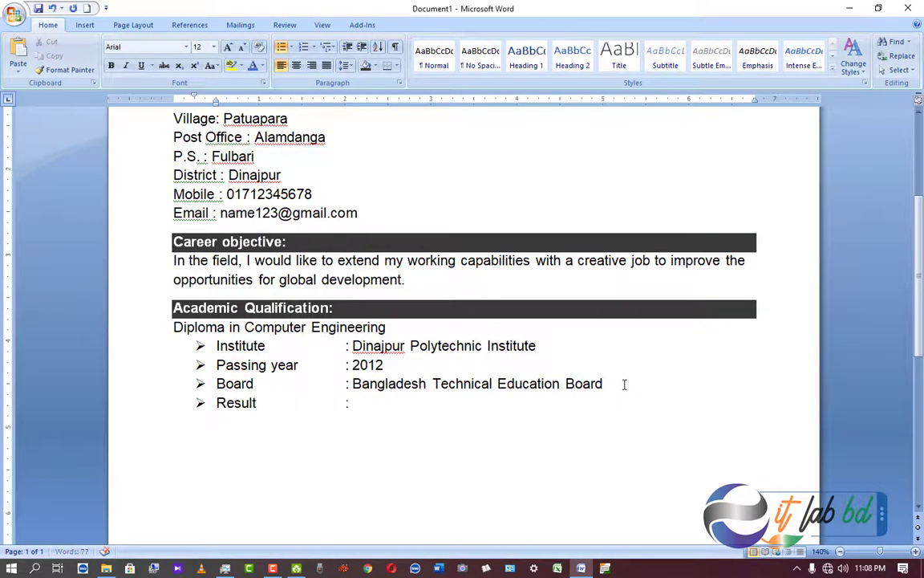
{"action": "type", "text": " GPA 2.91 (Out of"}
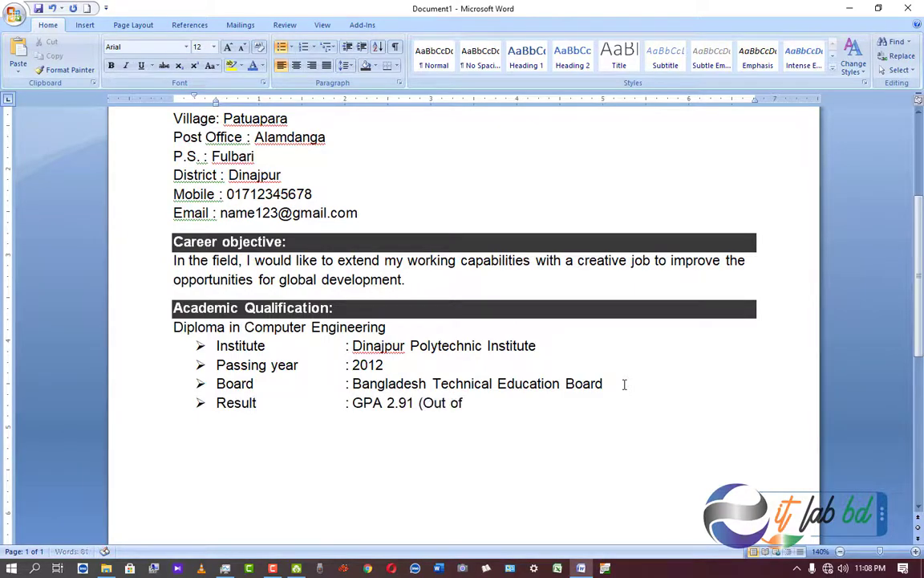
{"action": "type", "text": " 4)"}
{"action": "key", "text": "Return"}
{"action": "type", "text": "Group"}
{"action": "key", "text": "Tab"}
{"action": "key", "text": "Tab"}
{"action": "key", "text": "Tab"}
{"action": "type", "text": ": Computer"}
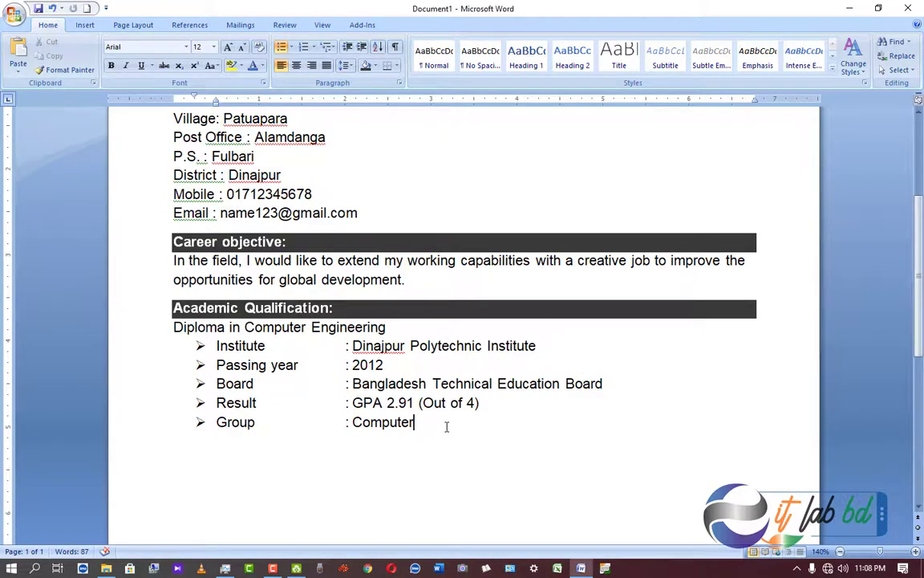
Select the whole diploma entry block, then add a new line after 'Computer'.
{"action": "left_click", "coordinate": [173, 327]}
{"action": "left_click_drag", "start_coordinate": [173, 328], "coordinate": [438, 424]}
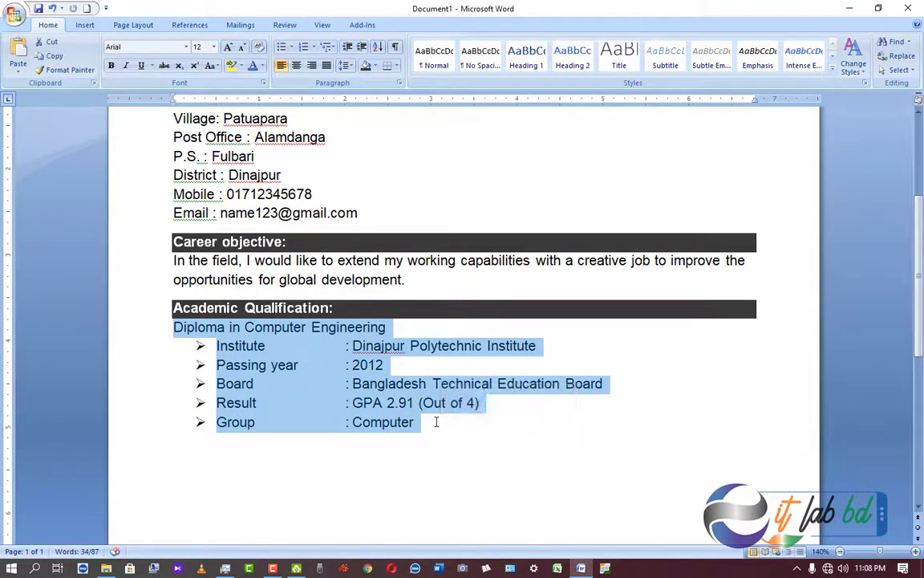
{"action": "left_click", "coordinate": [437, 422]}
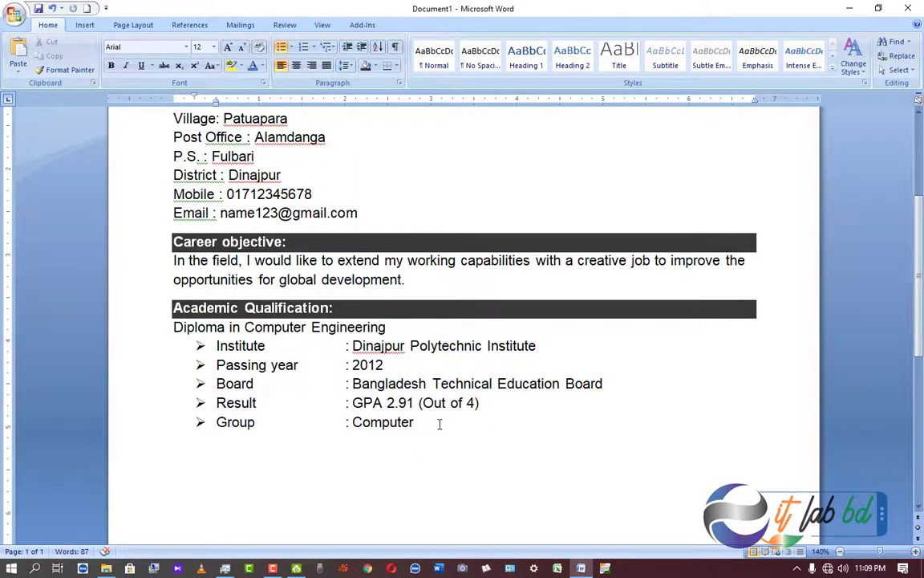
{"action": "key", "text": "Return"}
{"action": "key", "text": "Return"}
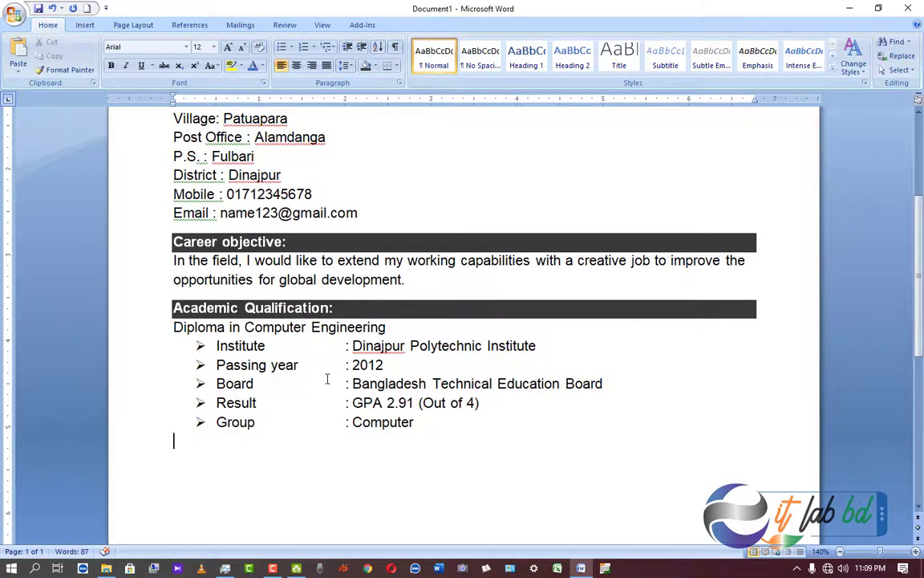
Paste a copy of the diploma block and retitle it 'Secondary School certificate'.
{"action": "key", "text": "ctrl+v"}
{"action": "scroll", "coordinate": [327, 378], "scroll_direction": "up", "scroll_amount": 3}
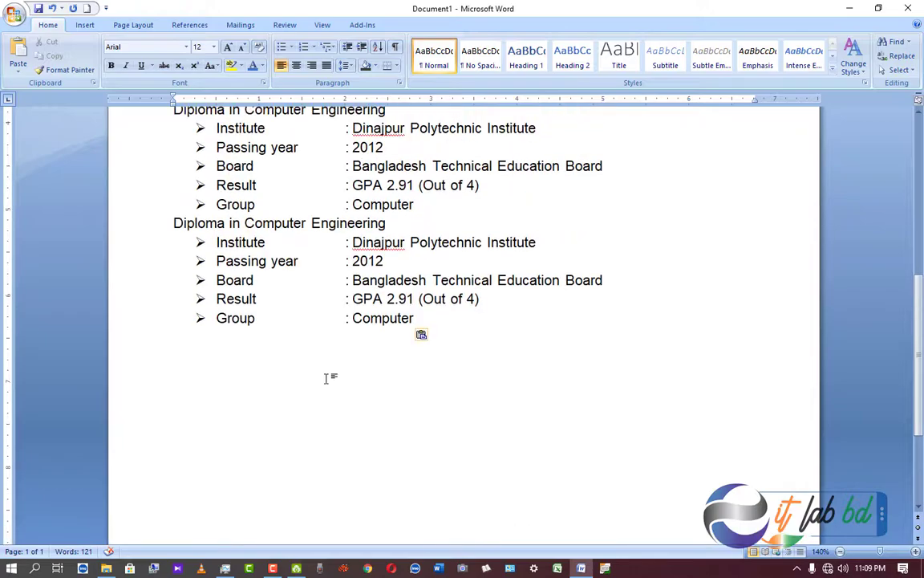
{"action": "scroll", "coordinate": [326, 378], "scroll_direction": "up", "scroll_amount": 2}
{"action": "key", "text": "Up"}
{"action": "key", "text": "Up"}
{"action": "key", "text": "Up"}
{"action": "key", "text": "Up"}
{"action": "key", "text": "Up"}
{"action": "key", "text": "Up"}
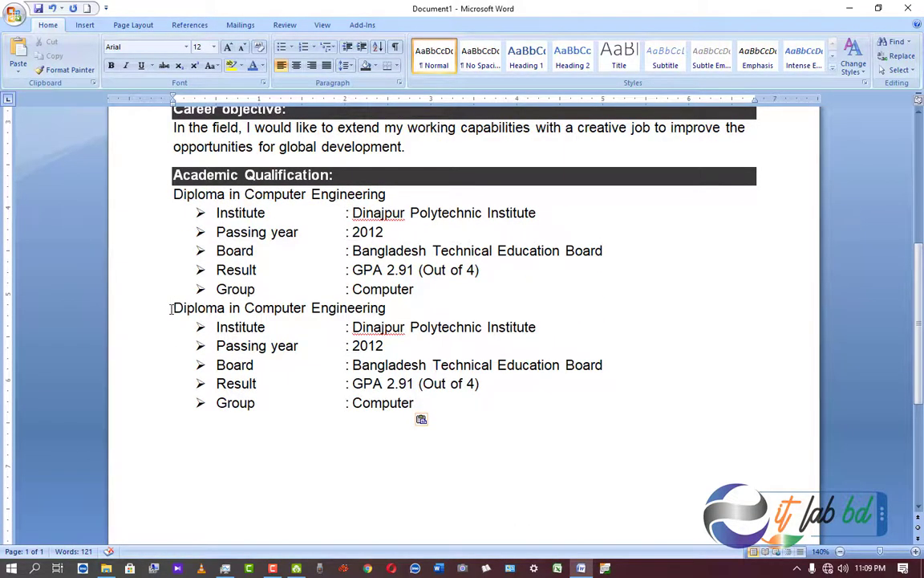
{"action": "left_click_drag", "start_coordinate": [173, 308], "coordinate": [371, 317]}
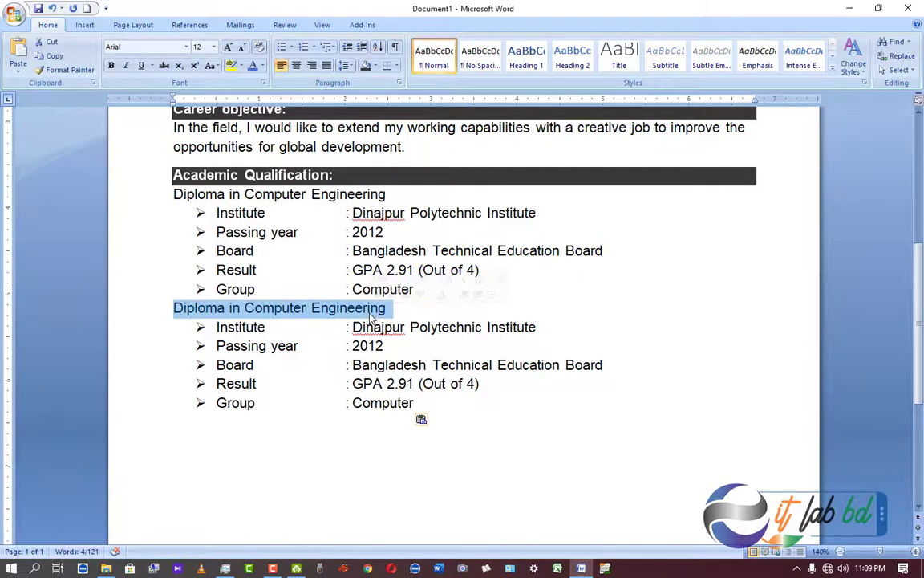
{"action": "type", "text": "Sece"}
{"action": "type", "text": "n"}
{"action": "key", "text": "BackSpace"}
{"action": "type", "text": "endary"}
{"action": "right_click", "coordinate": [241, 309]}
{"action": "left_click", "coordinate": [276, 324]}
{"action": "type", "text": "School certificate"}
Change the copy's values to Zilla School, 2008, Rongpur, GPA 4.5 (Out of 5), Science.
{"action": "left_click_drag", "start_coordinate": [410, 326], "coordinate": [536, 327]}
{"action": "type", "text": "Zilla School"}
{"action": "left_click", "coordinate": [388, 346]}
{"action": "key", "text": "BackSpace"}
{"action": "key", "text": "BackSpace"}
{"action": "type", "text": "08"}
{"action": "left_click_drag", "start_coordinate": [352, 365], "coordinate": [602, 365]}
{"action": "type", "text": "Rongpur"}
{"action": "left_click_drag", "start_coordinate": [385, 384], "coordinate": [413, 384]}
{"action": "type", "text": "4.5"}
{"action": "double_click", "coordinate": [466, 383]}
{"action": "type", "text": "5"}
{"action": "double_click", "coordinate": [356, 403]}
{"action": "type", "text": "Science"}
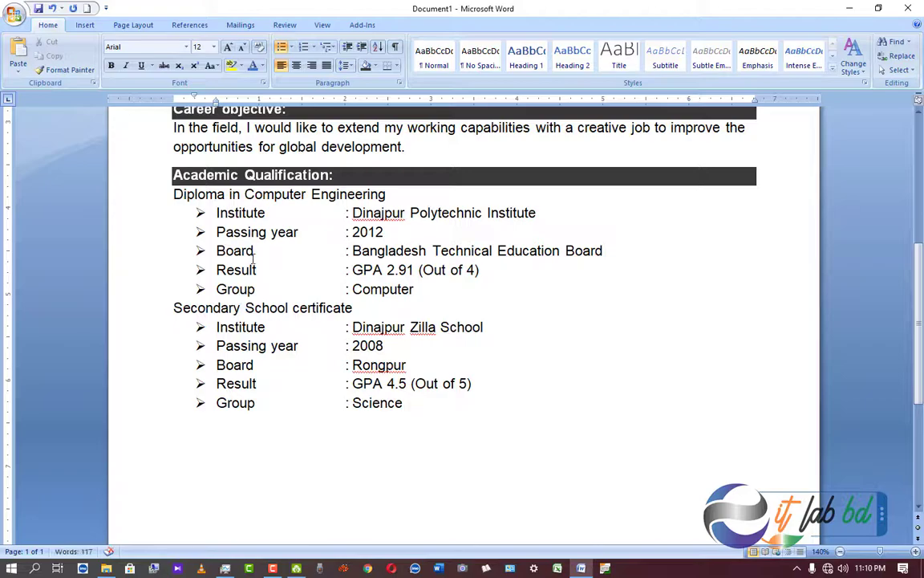
Underline the 'Diploma in Computer Engineering' and 'Secondary School certificate' titles.
{"action": "left_click_drag", "start_coordinate": [174, 195], "coordinate": [385, 195]}
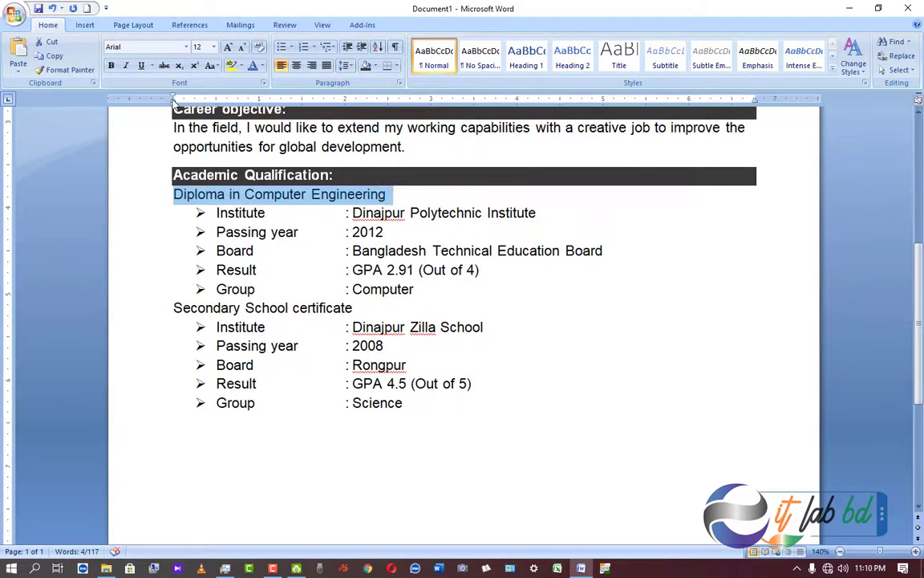
{"action": "left_click", "coordinate": [141, 65]}
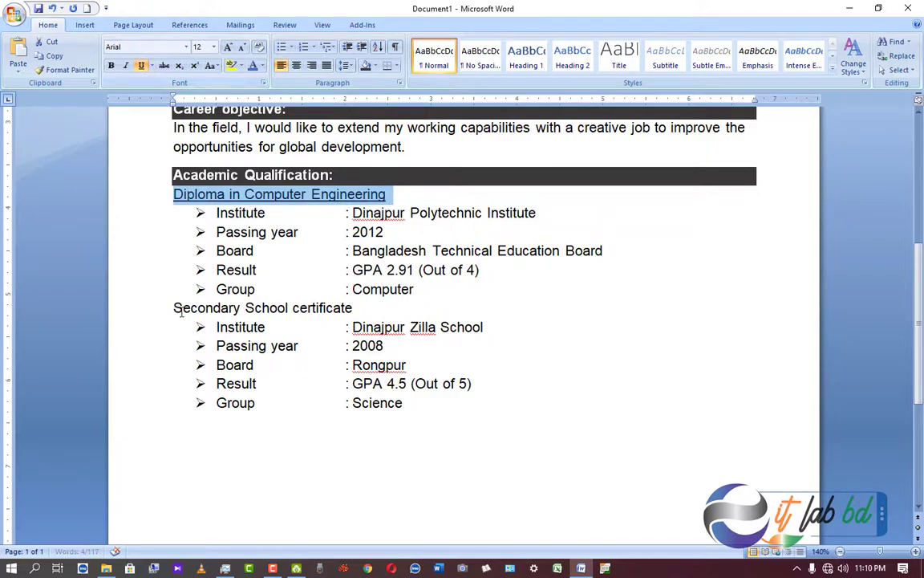
{"action": "left_click_drag", "start_coordinate": [173, 308], "coordinate": [364, 308]}
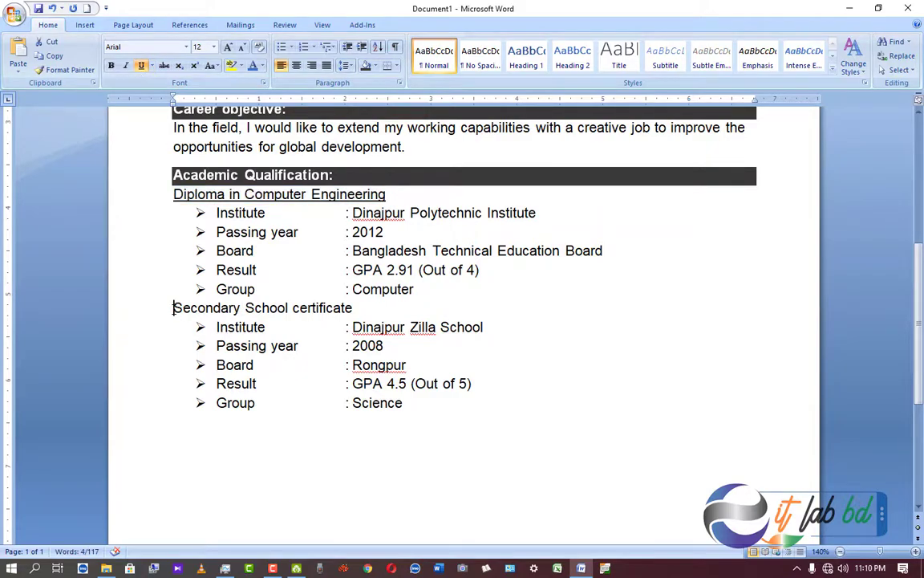
{"action": "left_click", "coordinate": [141, 65]}
Add space after the diploma entry's 'Computer' line to separate it from the next entry.
{"action": "left_click", "coordinate": [416, 291]}
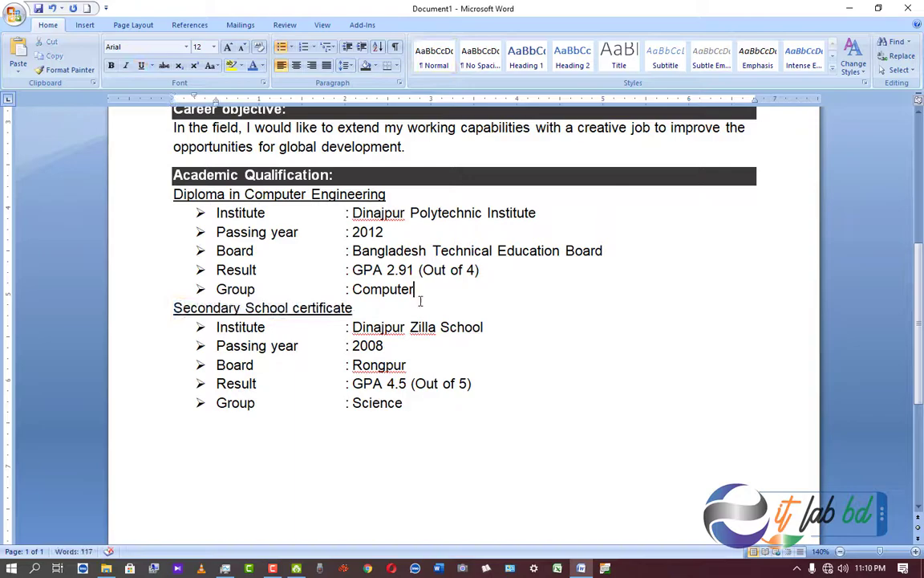
{"action": "left_click", "coordinate": [345, 65]}
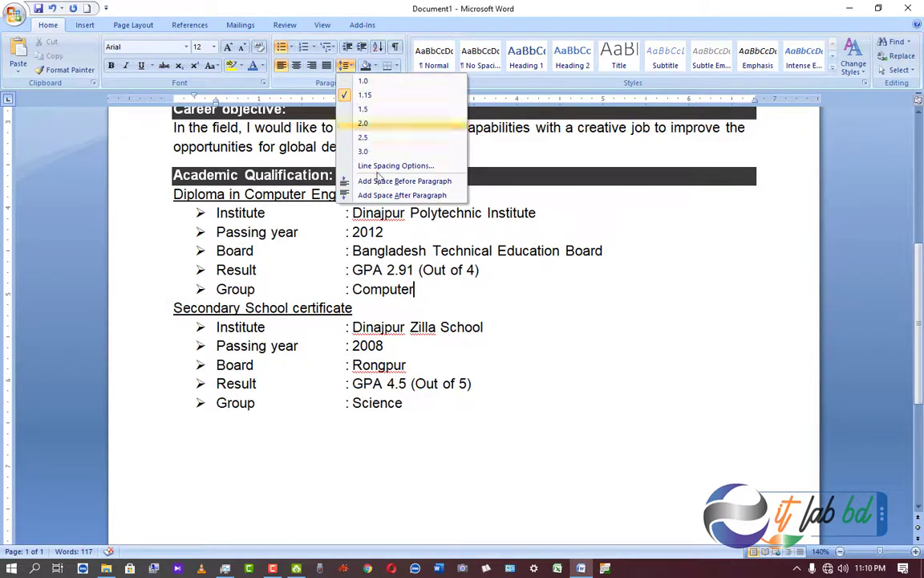
{"action": "left_click", "coordinate": [397, 194]}
{"action": "left_click", "coordinate": [546, 175]}
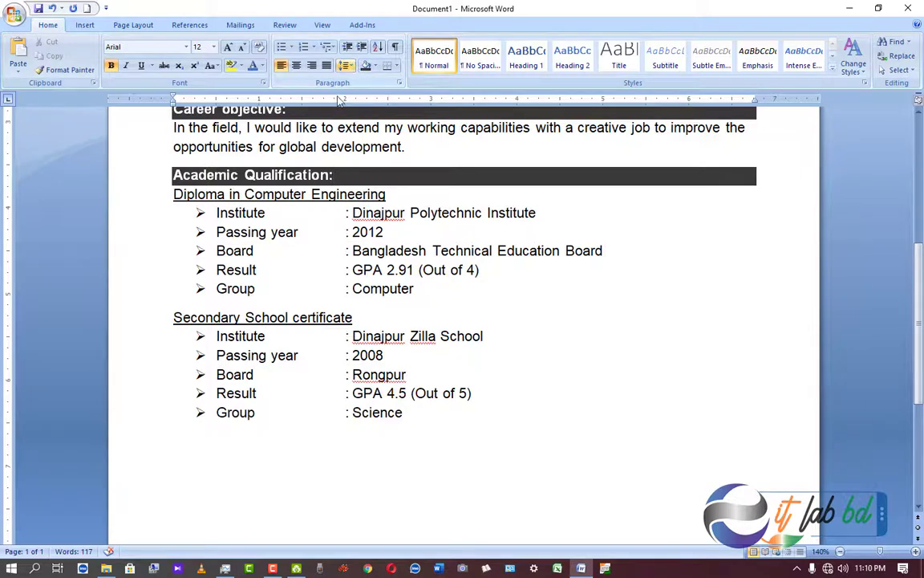
{"action": "left_click", "coordinate": [505, 448]}
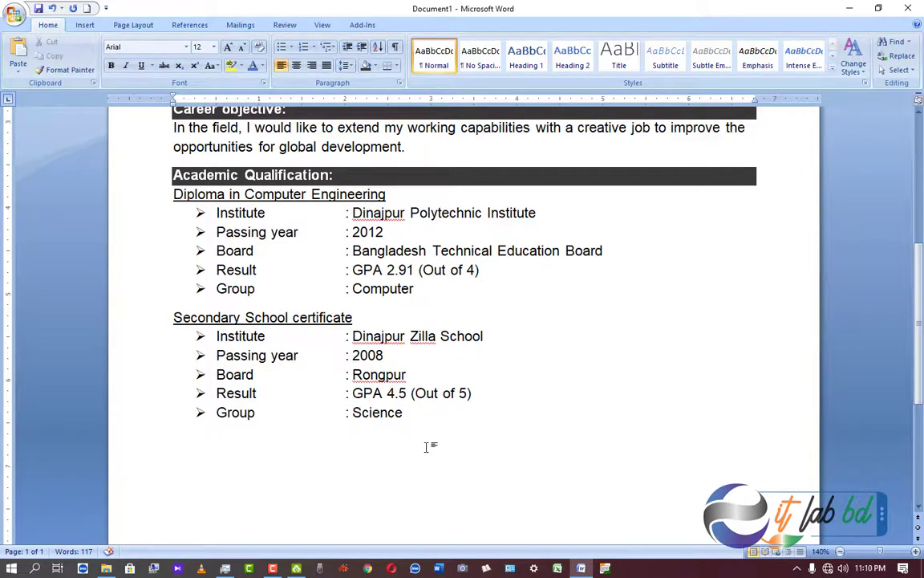
{"action": "scroll", "coordinate": [426, 447], "scroll_direction": "up", "scroll_amount": 1}
{"action": "scroll", "coordinate": [426, 447], "scroll_direction": "up", "scroll_amount": 1}
{"action": "scroll", "coordinate": [426, 446], "scroll_direction": "down", "scroll_amount": 3}
{"action": "scroll", "coordinate": [426, 447], "scroll_direction": "up", "scroll_amount": 2}
{"action": "scroll", "coordinate": [426, 446], "scroll_direction": "down", "scroll_amount": 5}
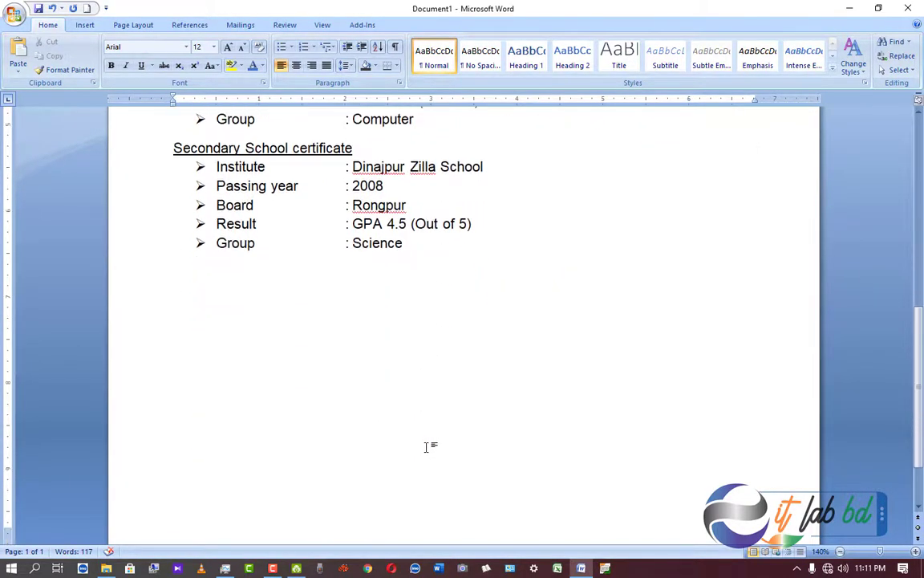
{"action": "scroll", "coordinate": [426, 447], "scroll_direction": "up", "scroll_amount": 5}
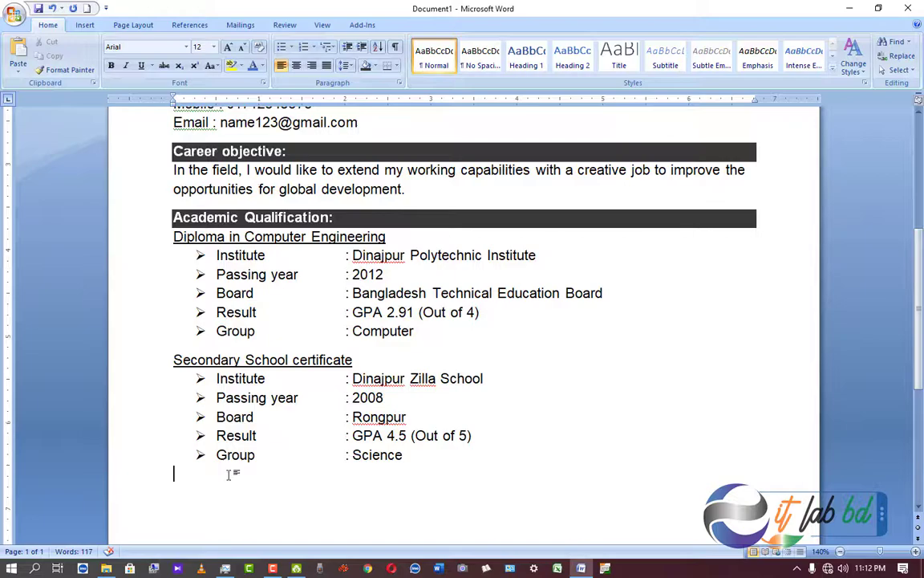
Type the heading 'Employment History:' and give its line dark shading.
{"action": "scroll", "coordinate": [194, 481], "scroll_direction": "down", "scroll_amount": 1}
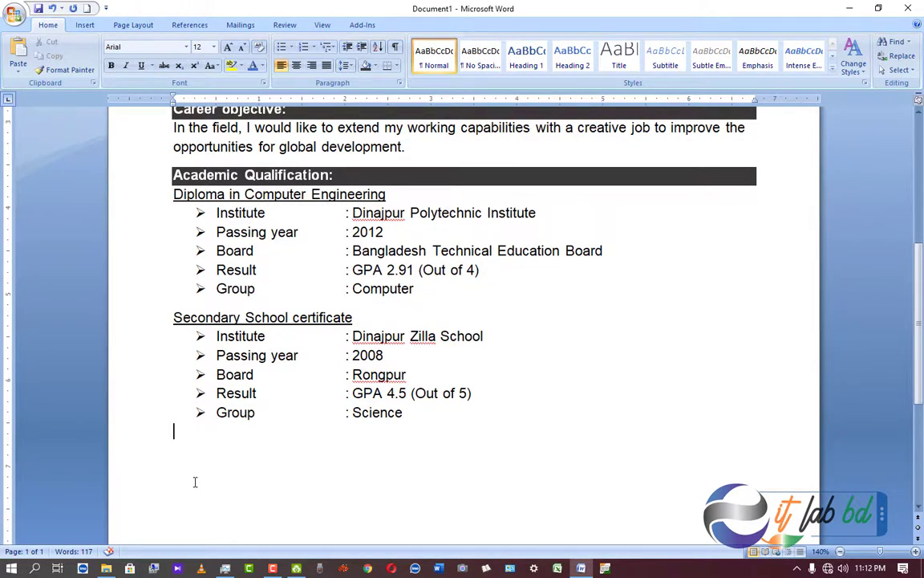
{"action": "type", "text": "Emp"}
{"action": "type", "text": "loyment"}
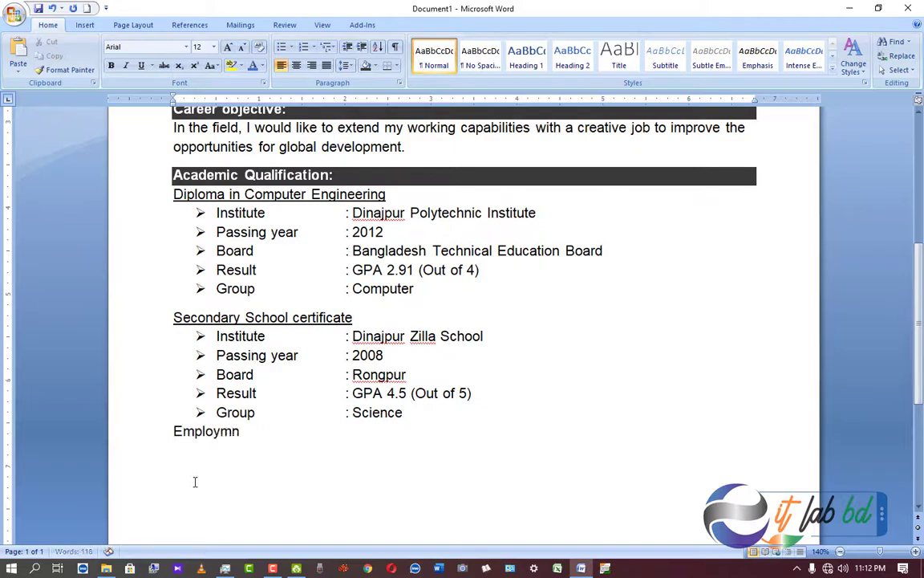
{"action": "type", "text": " History:"}
{"action": "left_click", "coordinate": [145, 431]}
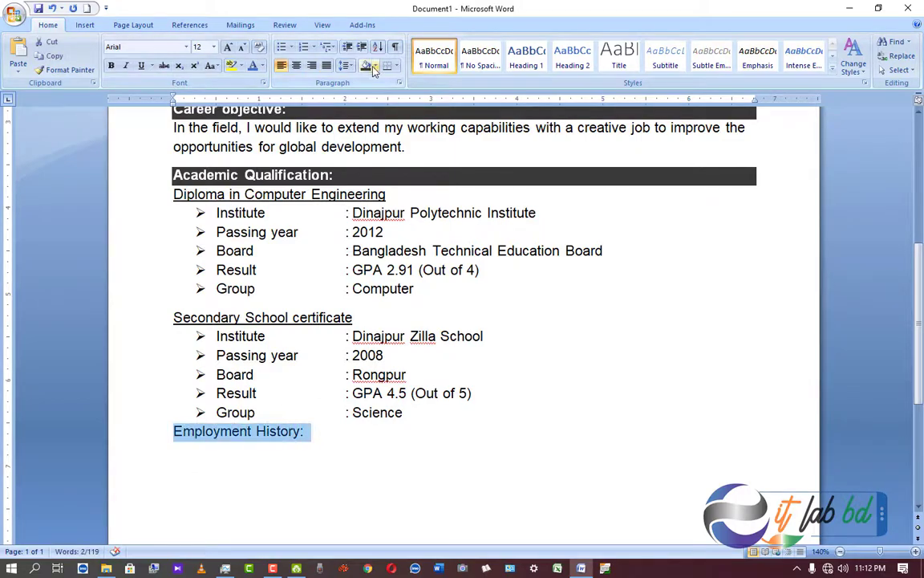
{"action": "left_click", "coordinate": [367, 66]}
{"action": "left_click", "coordinate": [458, 437]}
Start an unshaded line below the heading and begin typing '1. Ser'.
{"action": "key", "text": "Return"}
{"action": "left_click", "coordinate": [375, 66]}
{"action": "left_click", "coordinate": [388, 182]}
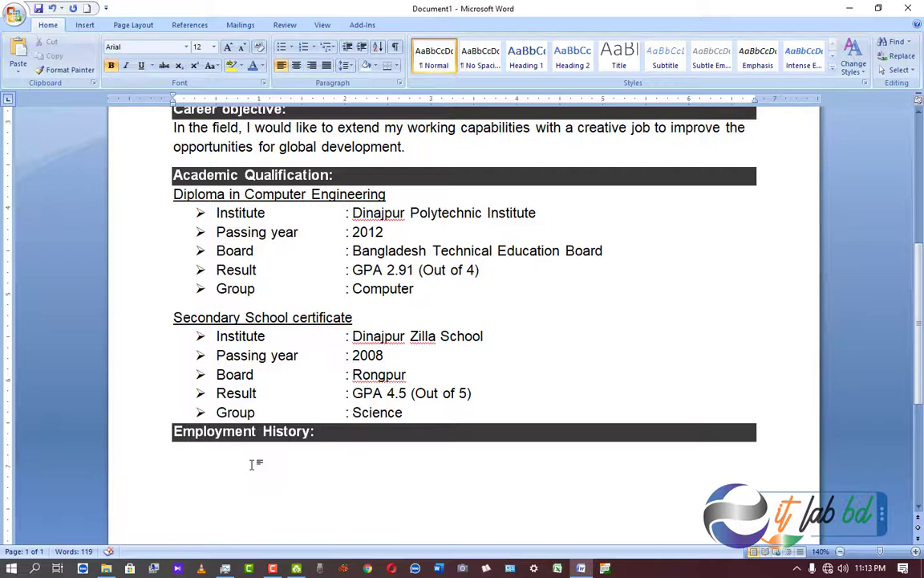
{"action": "type", "text": "1. S"}
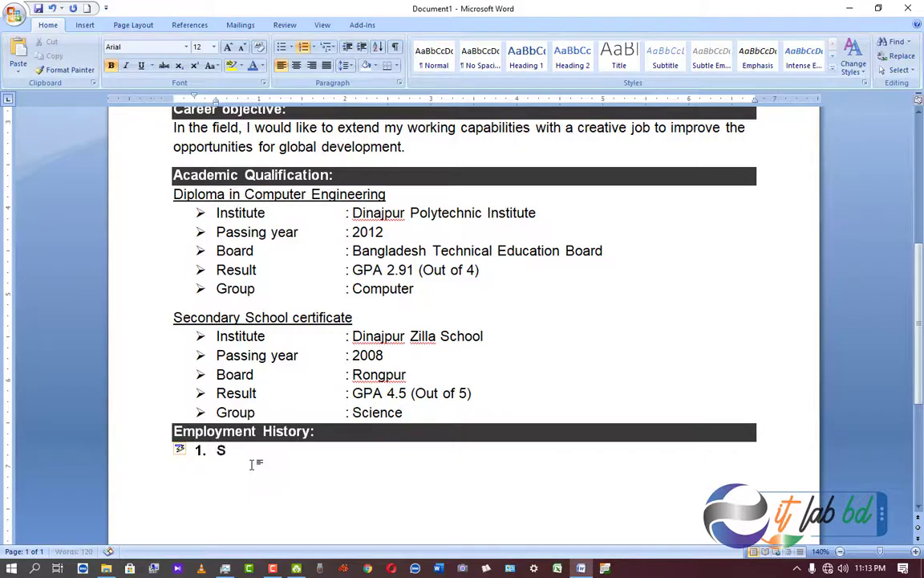
{"action": "type", "text": "er"}
Clear the started entry and retype '1.' so Word creates a numbered list item.
{"action": "key", "text": "BackSpace"}
{"action": "key", "text": "BackSpace"}
{"action": "key", "text": "BackSpace"}
{"action": "key", "text": "BackSpace"}
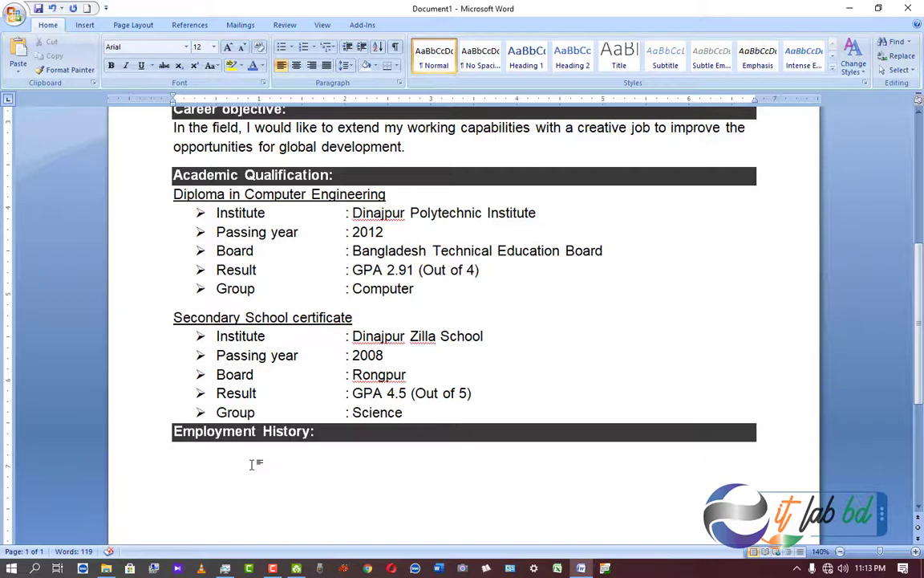
{"action": "type", "text": "1."}
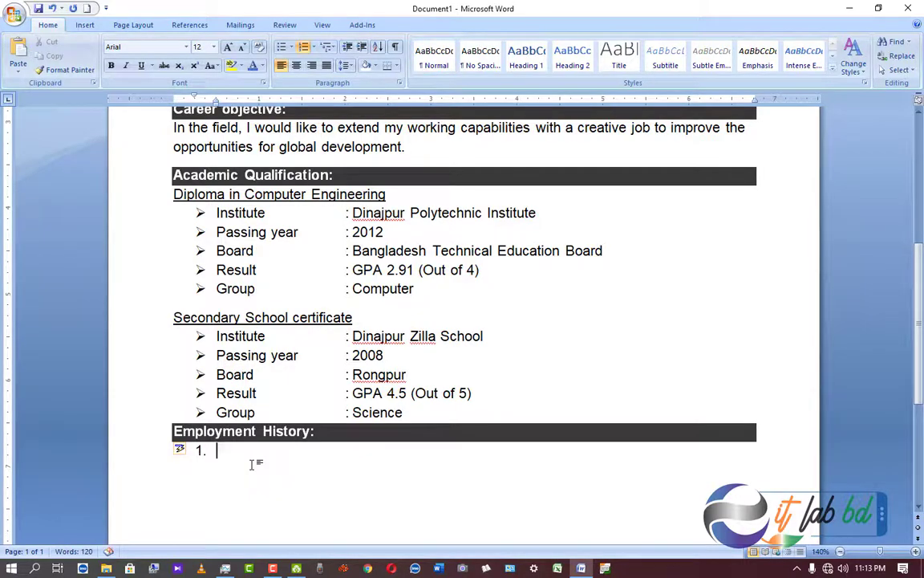
{"action": "key", "text": "BackSpace"}
{"action": "key", "text": "BackSpace"}
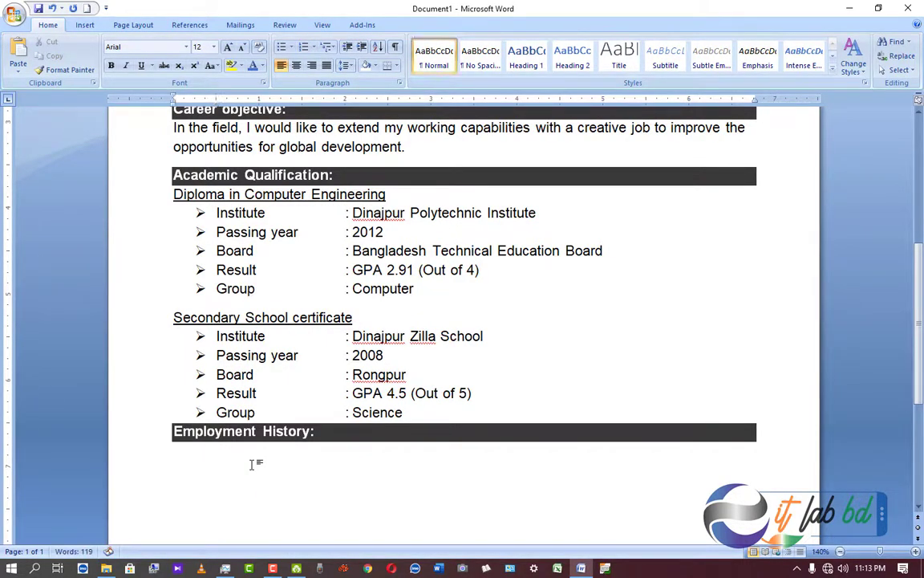
{"action": "type", "text": "1."}
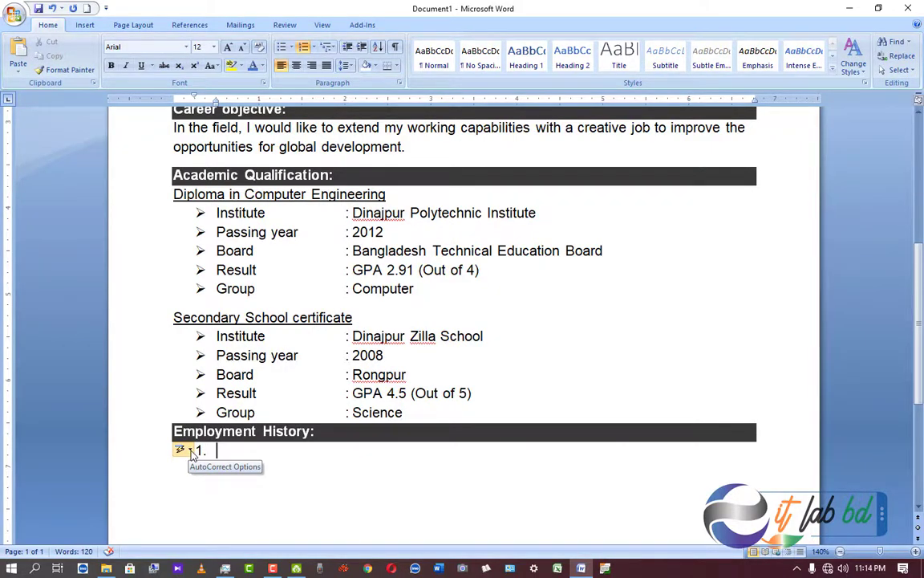
Adjust the AutoCorrect Options for the '1.' item, leaving the automatic numbered list in place.
{"action": "left_click", "coordinate": [191, 451]}
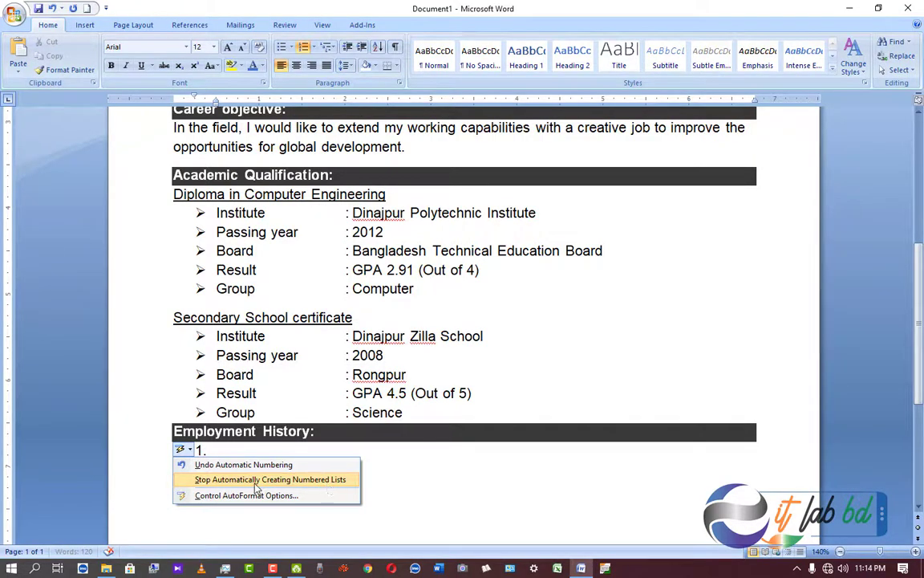
{"action": "left_click", "coordinate": [213, 480]}
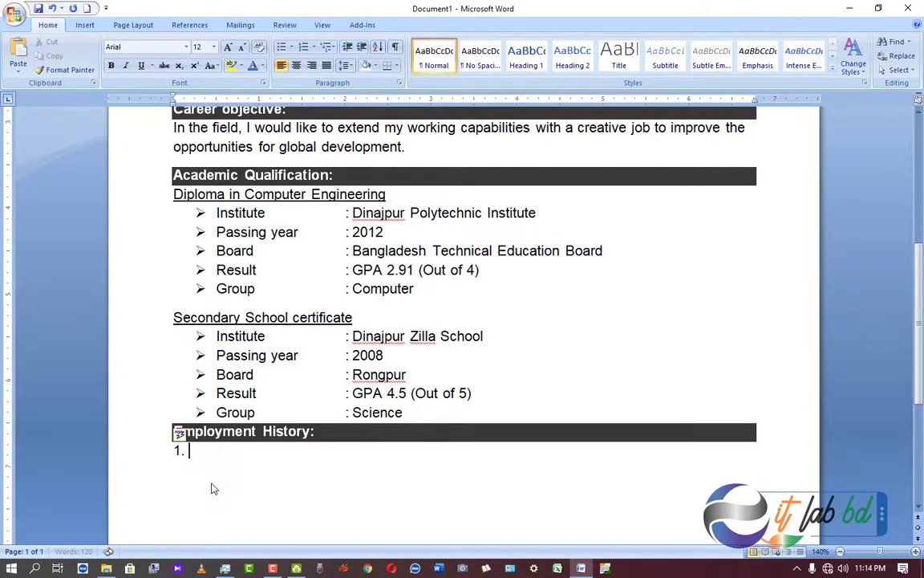
{"action": "left_click", "coordinate": [191, 435]}
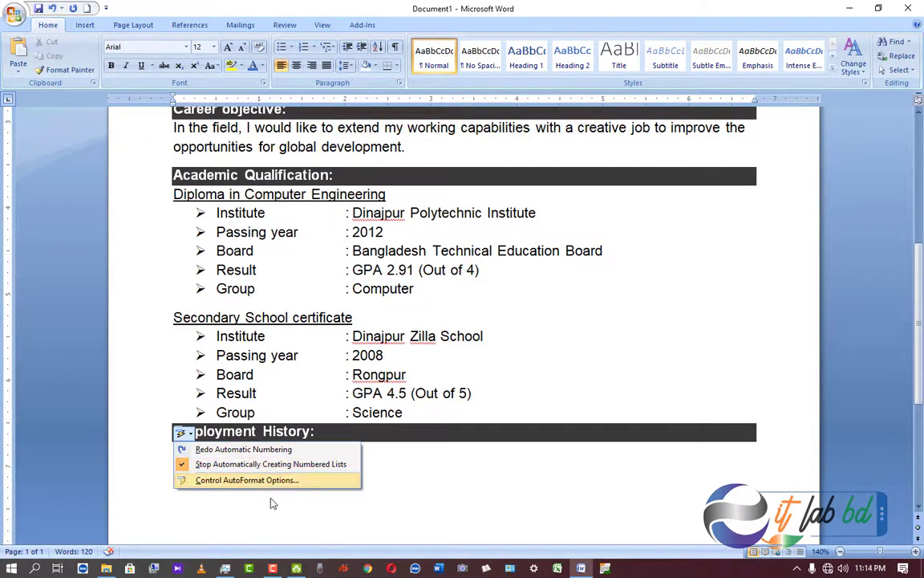
{"action": "left_click", "coordinate": [419, 477]}
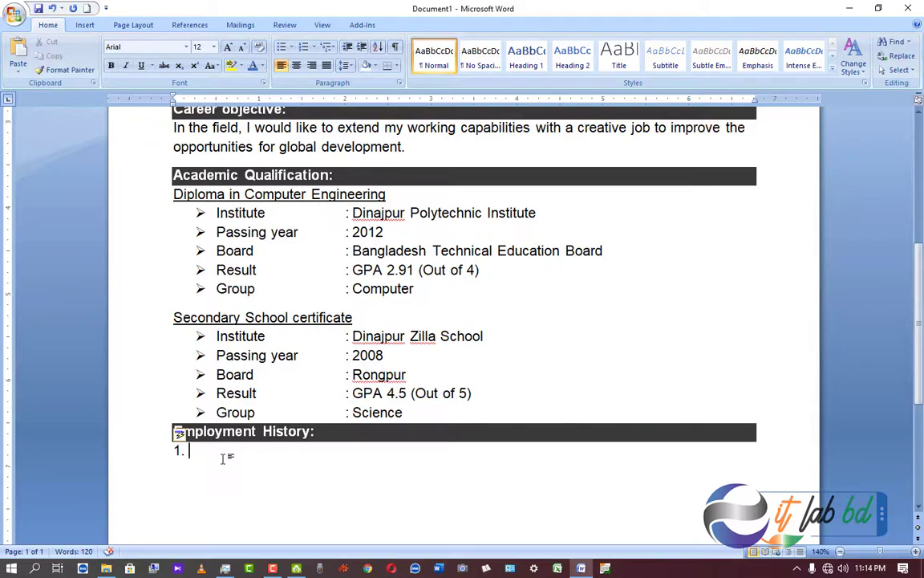
Type the job title 'Service engineer, trainer (September 10, 2017 - February 27, 2020)'.
{"action": "type", "text": "Service engineer, trainer ( Septem"}
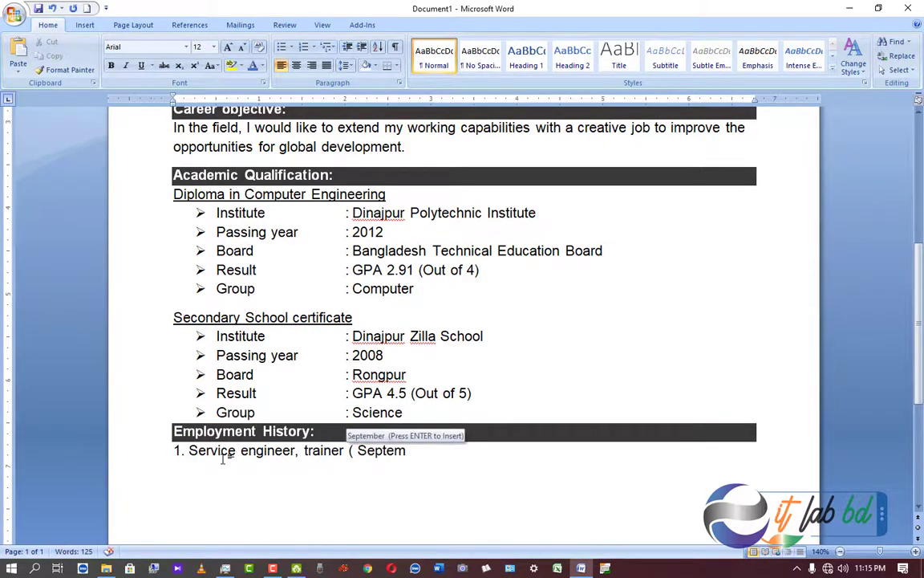
{"action": "key", "text": "Return"}
{"action": "type", "text": "1"}
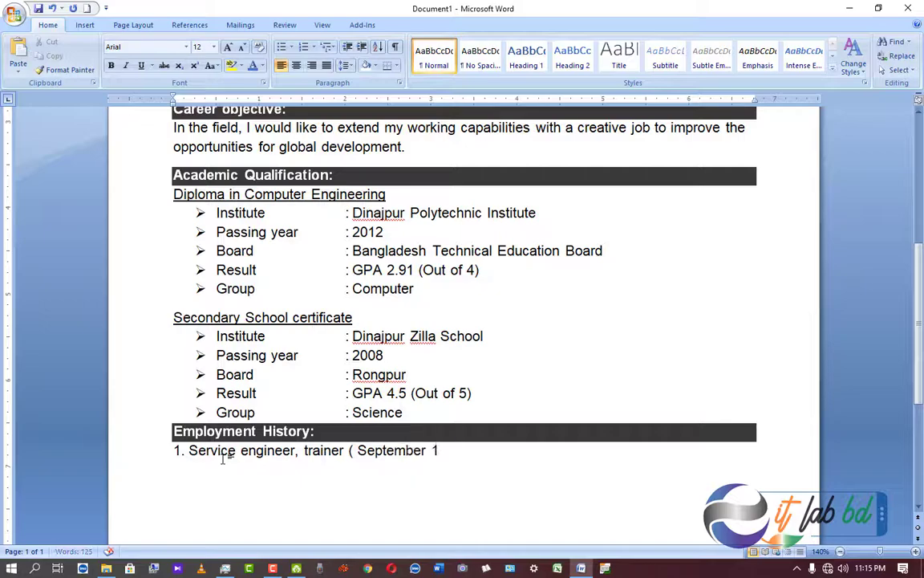
{"action": "type", "text": "0, 2017 - February 27, 2020)"}
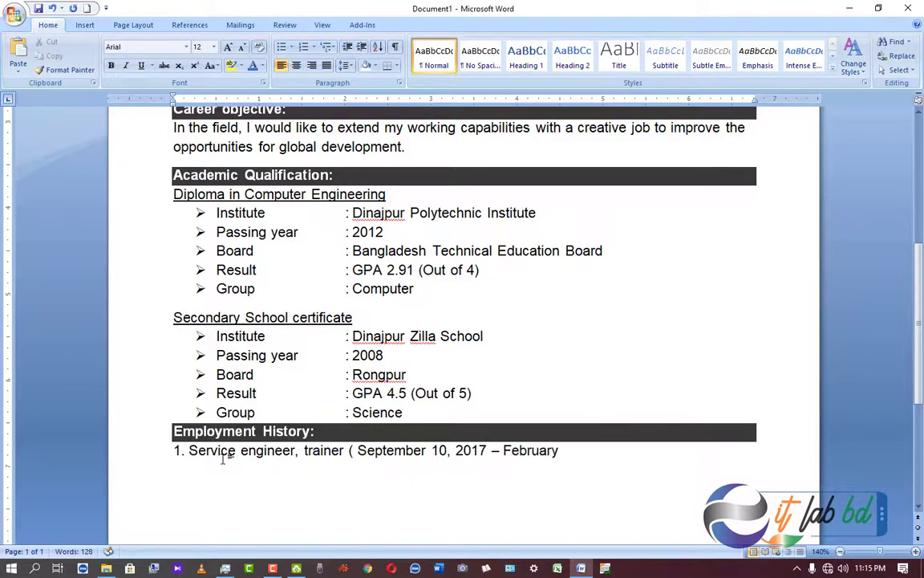
{"action": "key", "text": "Return"}
Add Company name:, Company location:, Department:, Duties/Responsibilities: lines and the support-engineer and trainer duties.
{"action": "type", "text": "Company name:"}
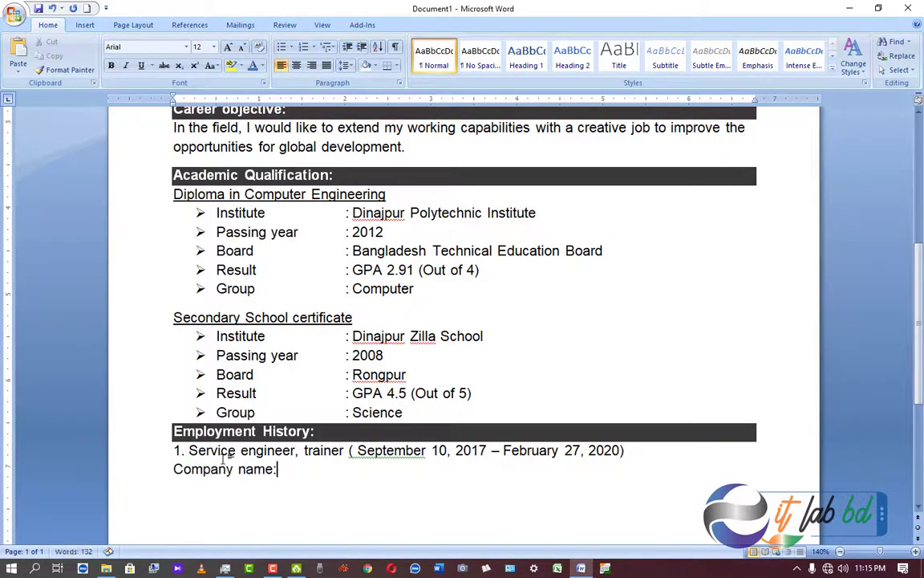
{"action": "key", "text": "Return"}
{"action": "type", "text": "Company location:"}
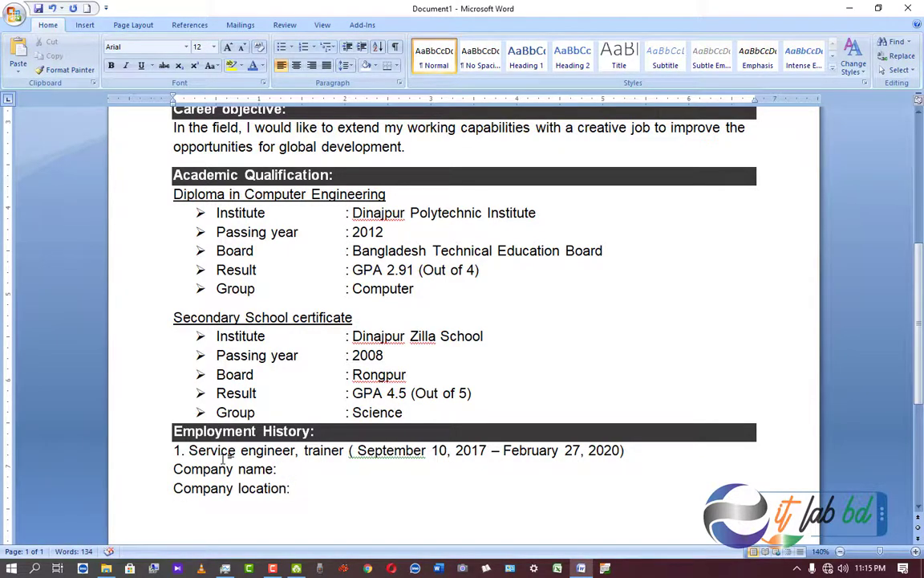
{"action": "key", "text": "Return"}
{"action": "type", "text": "Department:"}
{"action": "key", "text": "Return"}
{"action": "type", "text": "Dut"}
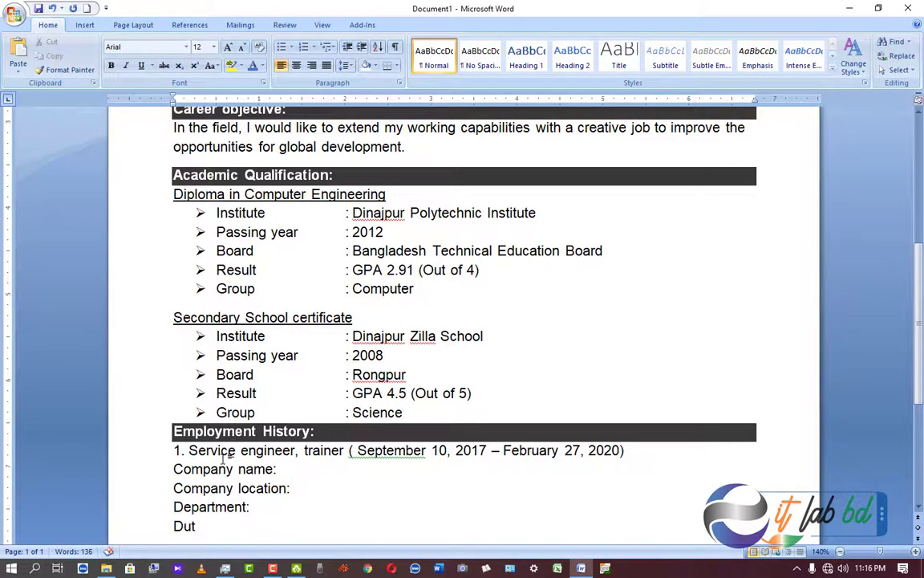
{"action": "type", "text": "ies/Responsibilities:"}
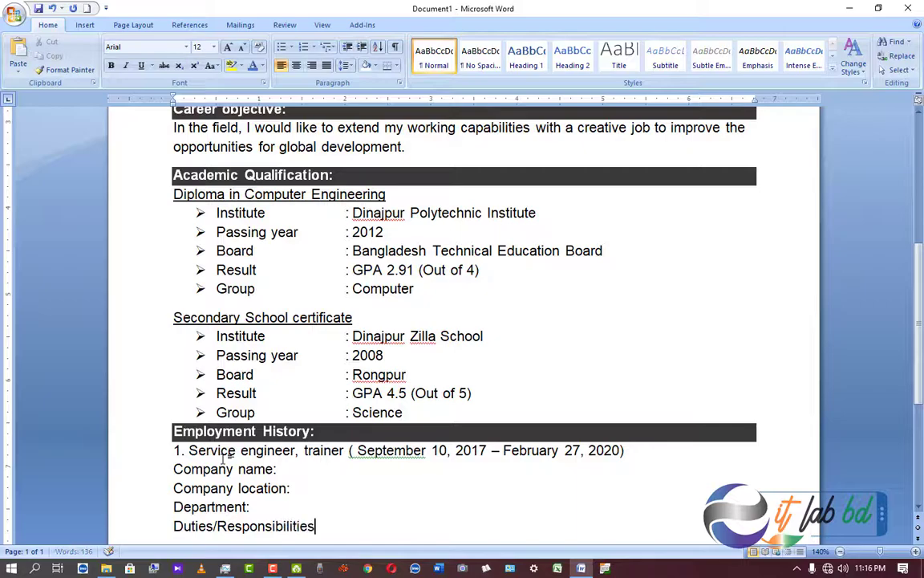
{"action": "key", "text": "Return"}
{"action": "type", "text": "Senior support engineer of computer. "}
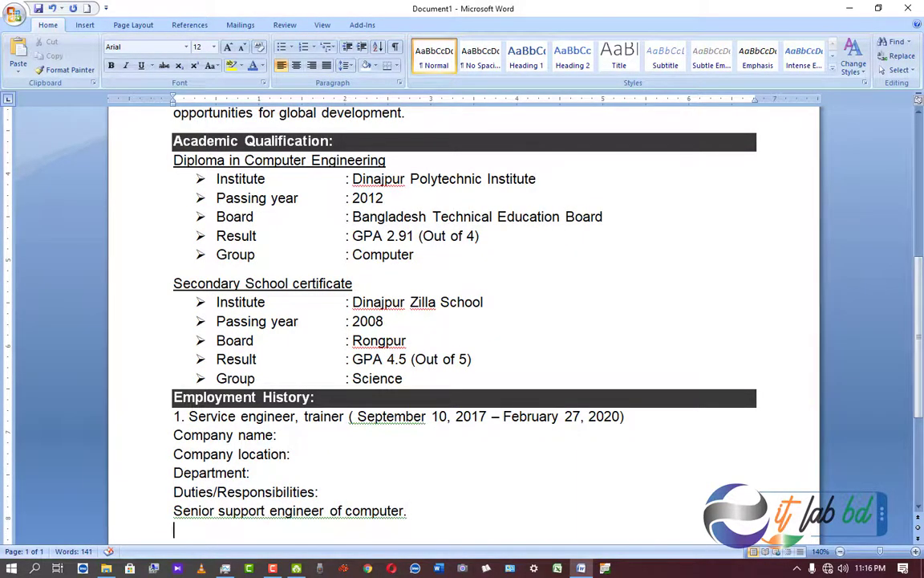
{"action": "type", "text": "Trainer of MS Office and gra"}
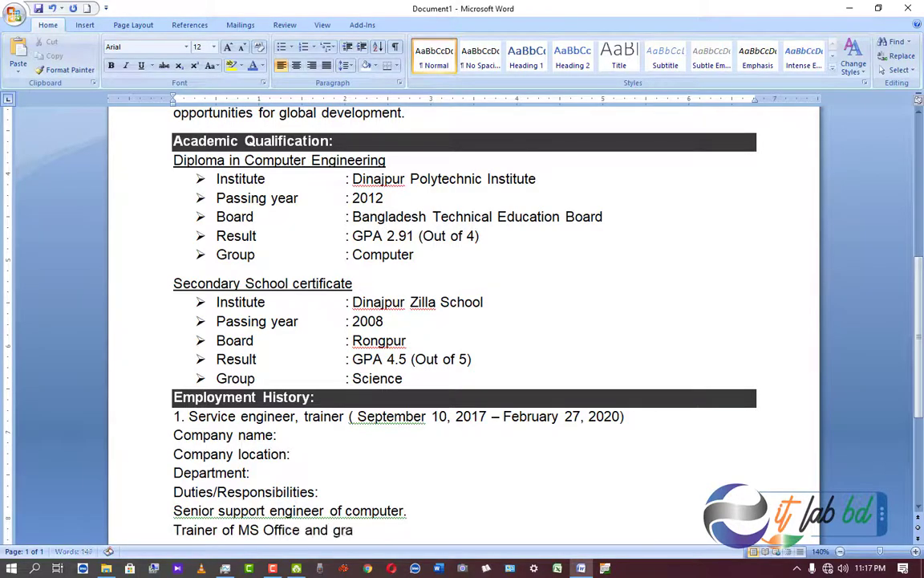
{"action": "type", "text": "phic design."}
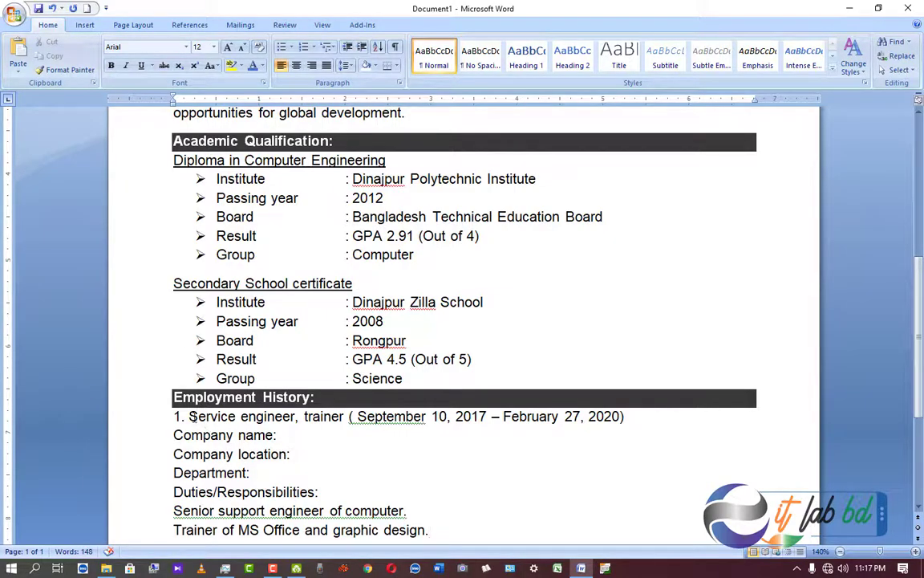
Underline the entire job title and dates line.
{"action": "left_click_drag", "start_coordinate": [190, 415], "coordinate": [475, 413]}
{"action": "left_click_drag", "start_coordinate": [651, 409], "coordinate": [656, 418]}
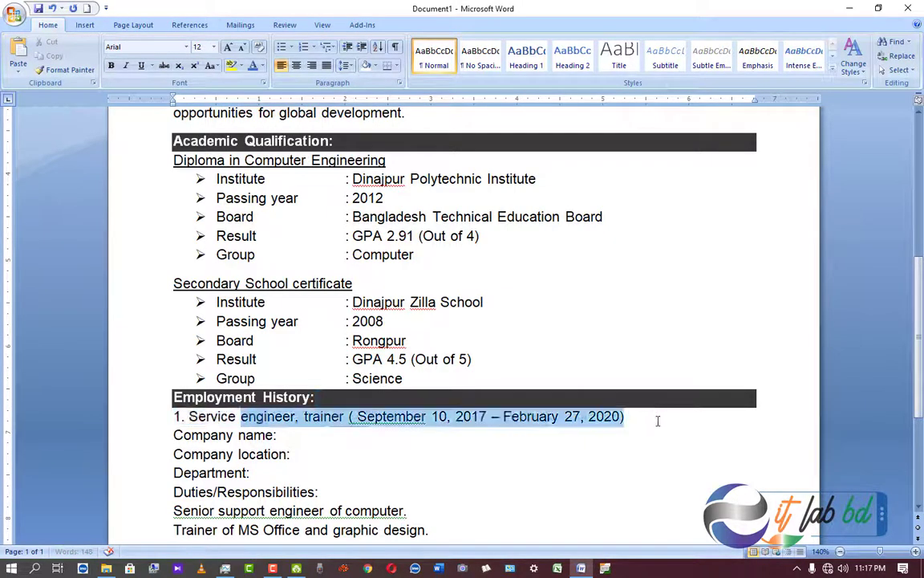
{"action": "left_click", "coordinate": [141, 65]}
{"action": "left_click_drag", "start_coordinate": [173, 416], "coordinate": [295, 416]}
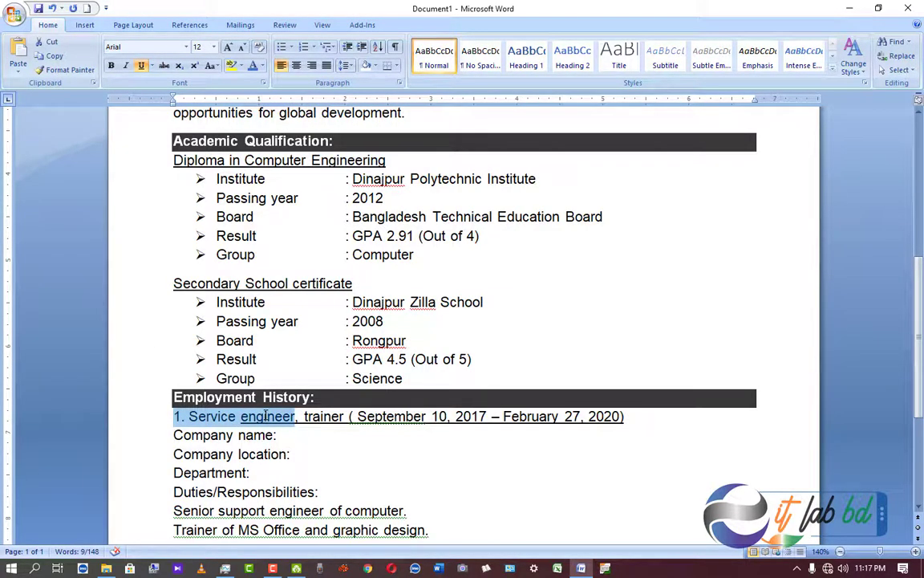
{"action": "left_click", "coordinate": [140, 65]}
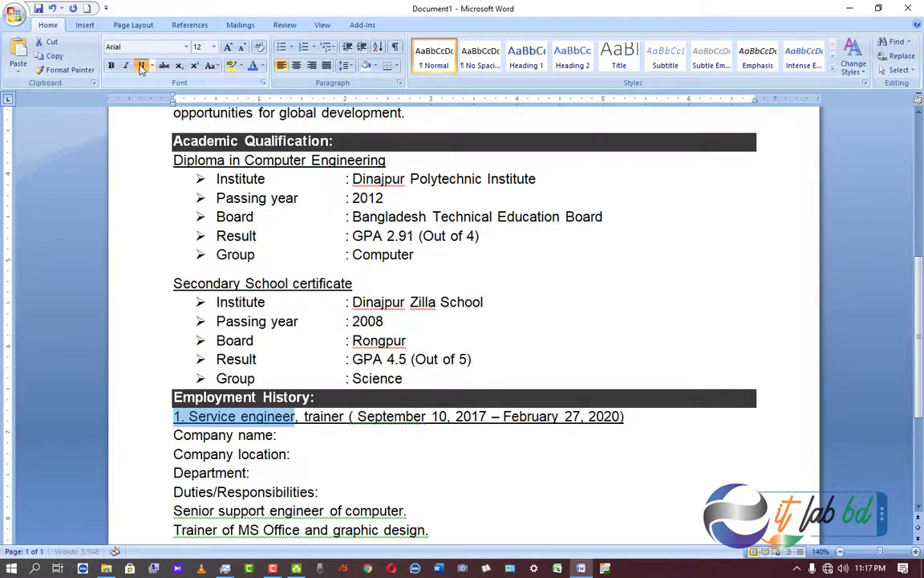
{"action": "left_click", "coordinate": [309, 443]}
Make the 'Duties/Responsibilities:' label bold, italic and underlined.
{"action": "scroll", "coordinate": [306, 445], "scroll_direction": "down", "scroll_amount": 2}
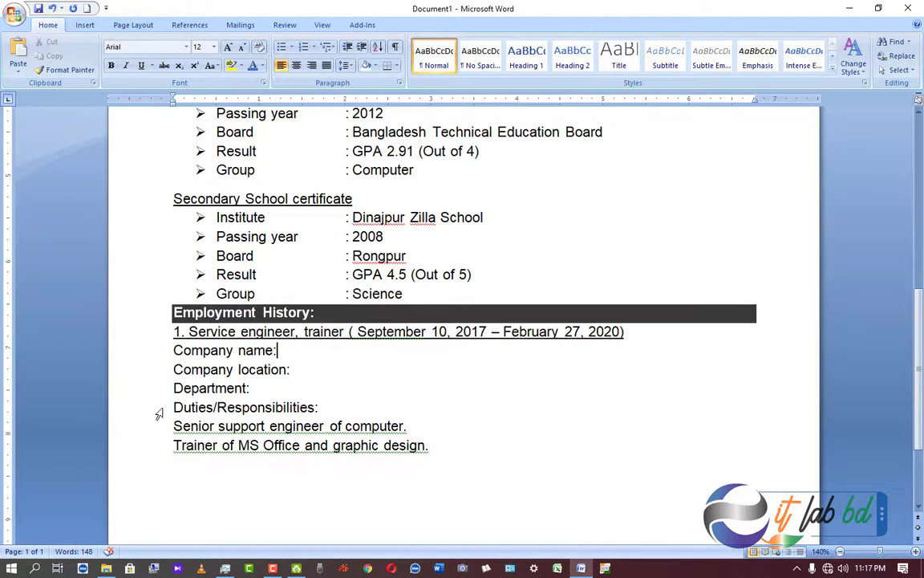
{"action": "left_click_drag", "start_coordinate": [173, 407], "coordinate": [323, 408]}
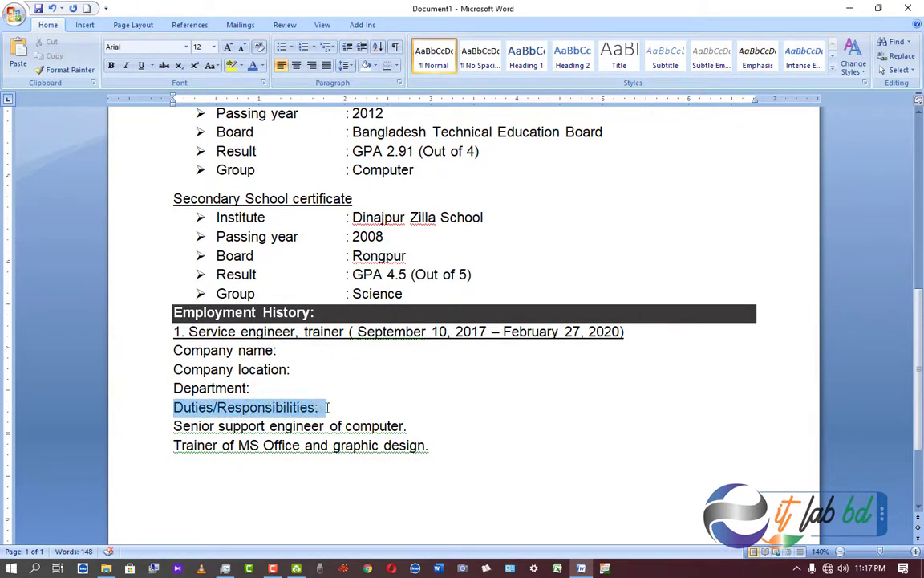
{"action": "left_click", "coordinate": [111, 66]}
{"action": "left_click", "coordinate": [124, 67]}
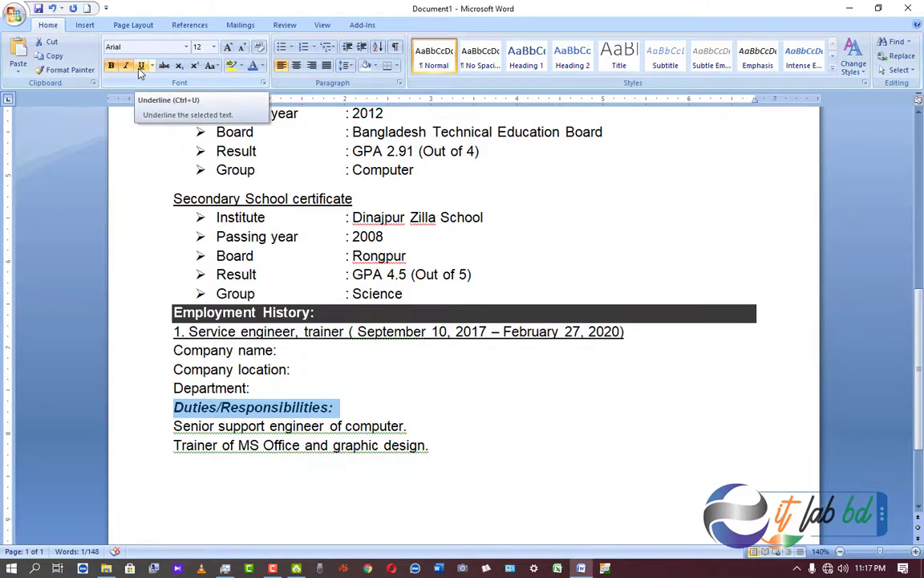
{"action": "left_click", "coordinate": [140, 69]}
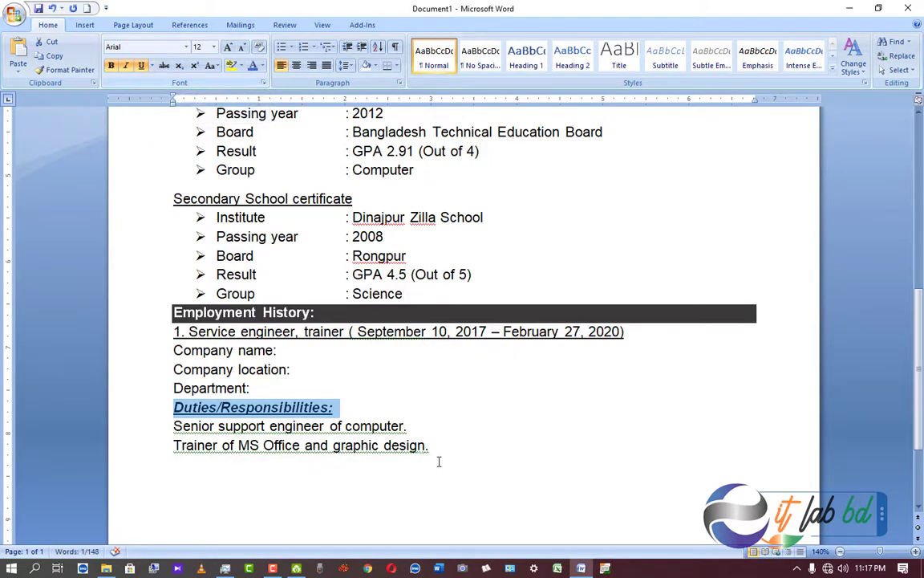
{"action": "left_click", "coordinate": [487, 453]}
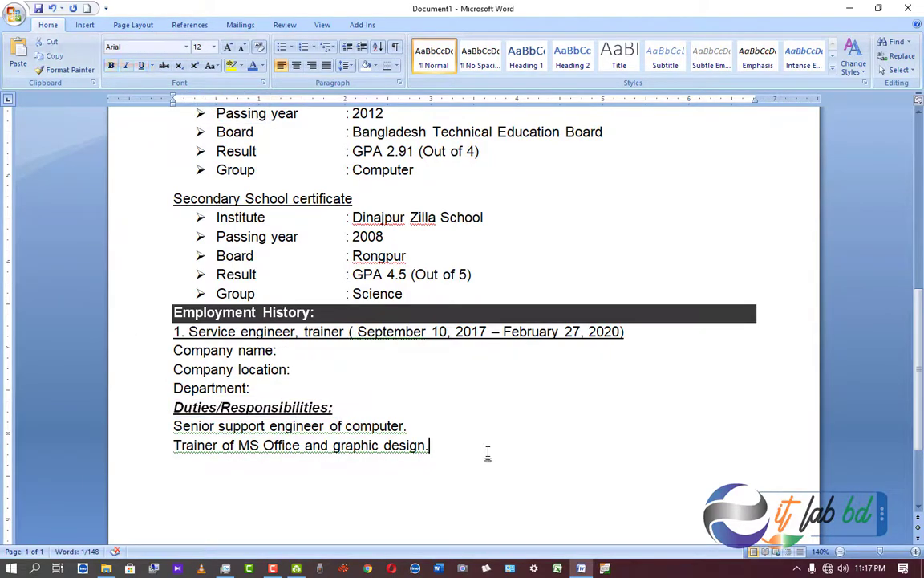
Ignore the grammar warnings on both duty lines.
{"action": "right_click", "coordinate": [273, 434]}
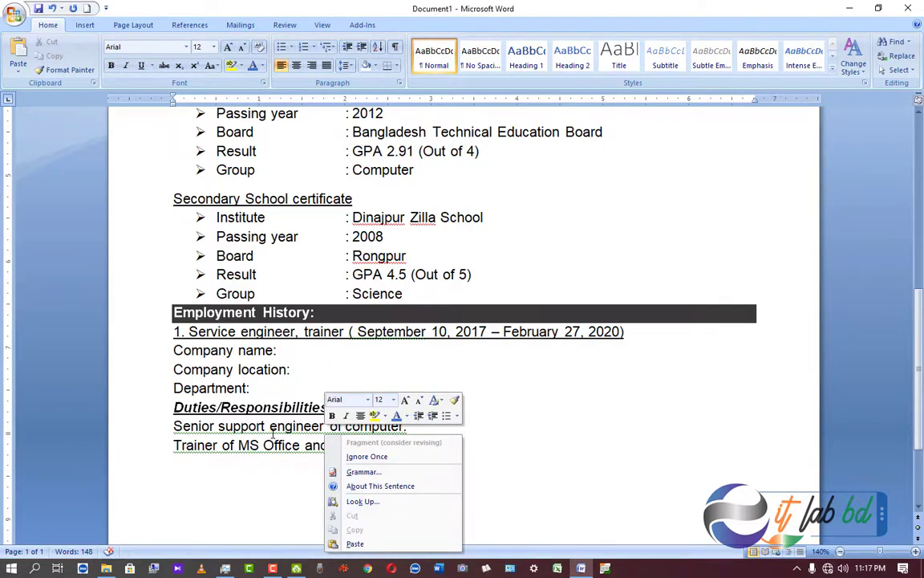
{"action": "left_click", "coordinate": [366, 455]}
{"action": "right_click", "coordinate": [317, 447]}
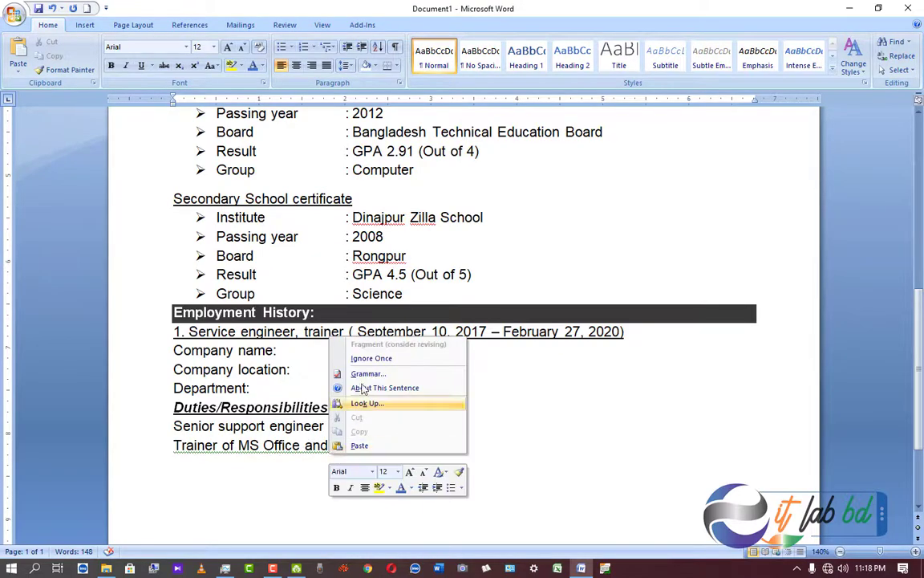
{"action": "left_click", "coordinate": [367, 362]}
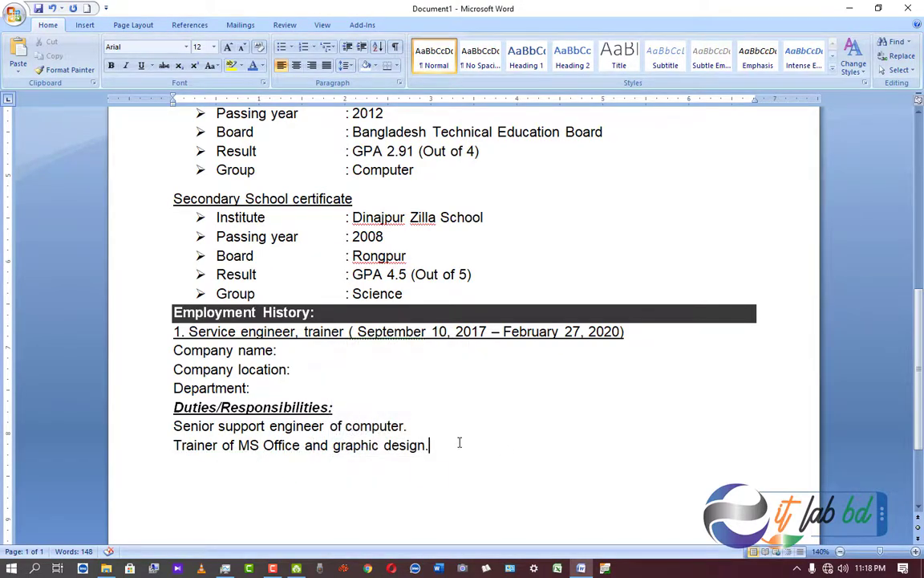
Apply Add Space After Paragraph to the Science line, separating education from Employment History.
{"action": "left_click", "coordinate": [287, 351]}
{"action": "left_click", "coordinate": [264, 386]}
{"action": "left_click", "coordinate": [411, 296]}
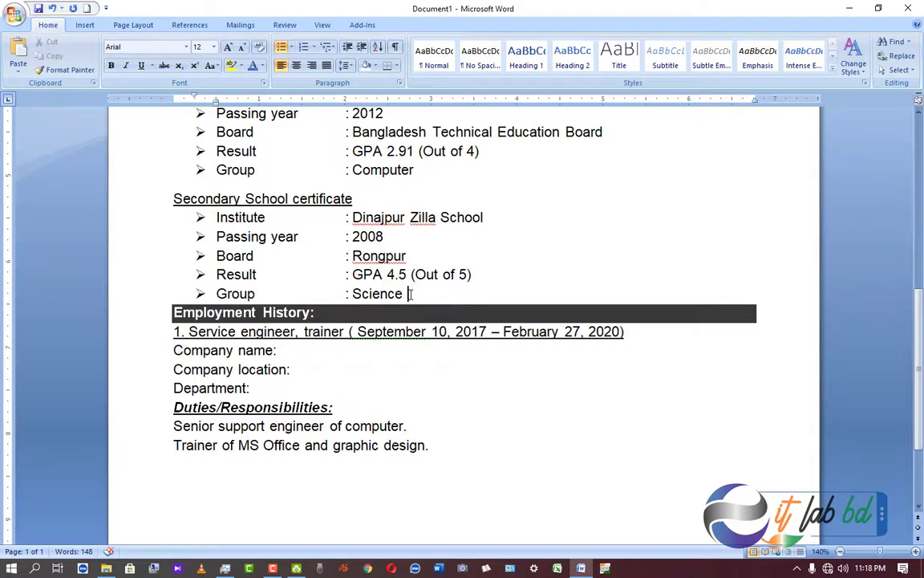
{"action": "left_click", "coordinate": [346, 64]}
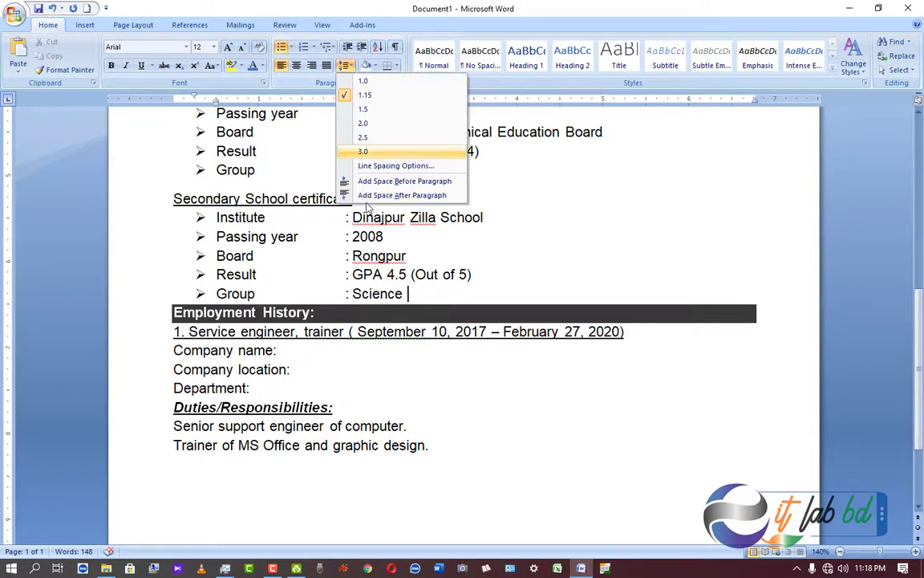
{"action": "left_click", "coordinate": [385, 195]}
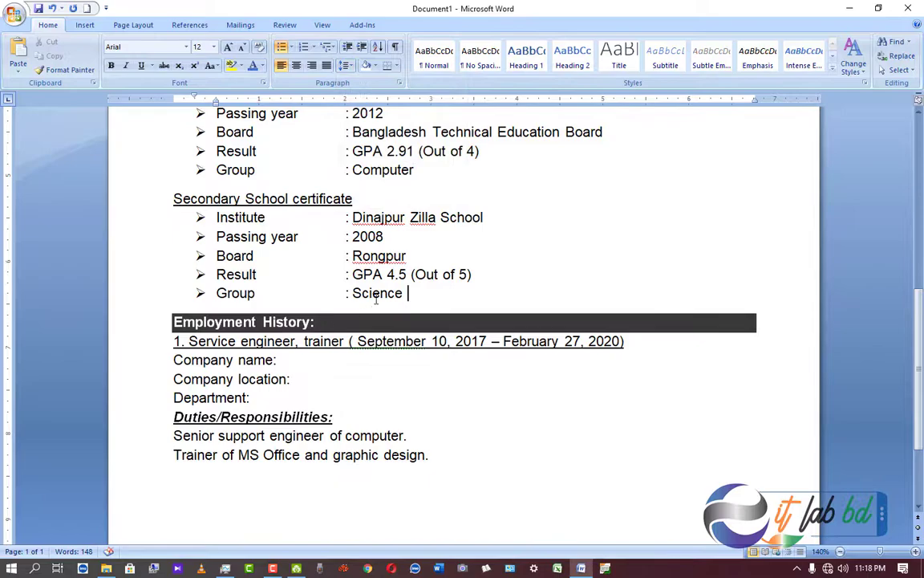
{"action": "scroll", "coordinate": [328, 362], "scroll_direction": "up", "scroll_amount": 3}
{"action": "scroll", "coordinate": [316, 359], "scroll_direction": "down", "scroll_amount": 3}
{"action": "scroll", "coordinate": [218, 390], "scroll_direction": "down", "scroll_amount": 2}
{"action": "left_click", "coordinate": [183, 398]}
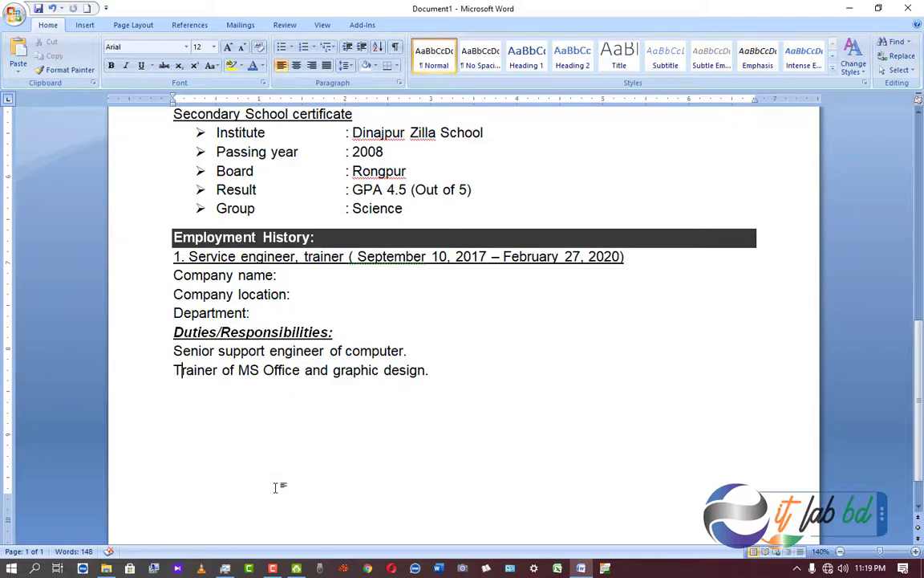
{"action": "scroll", "coordinate": [279, 487], "scroll_direction": "down", "scroll_amount": 1}
{"action": "scroll", "coordinate": [279, 487], "scroll_direction": "up", "scroll_amount": 2}
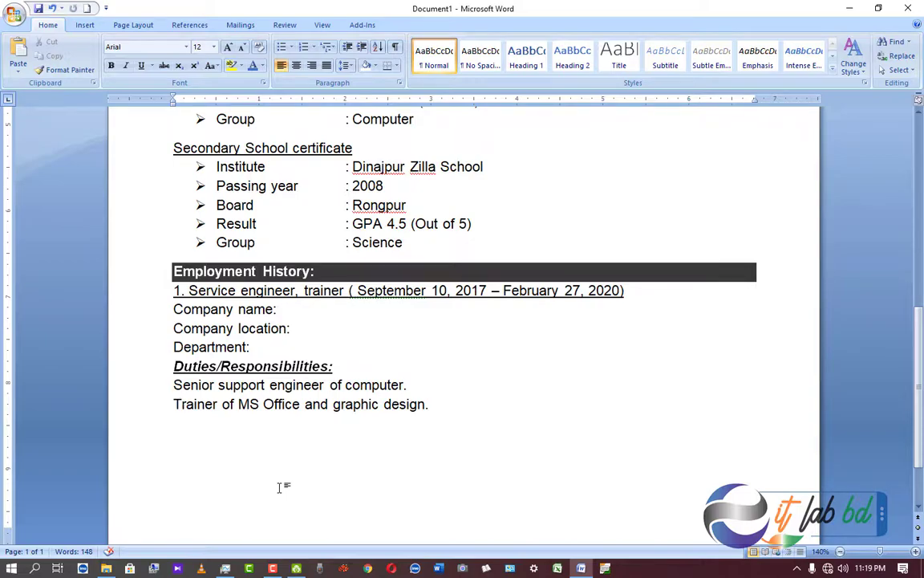
Add a new 'Special Qualification:' line after the duty lines and select it.
{"action": "left_click", "coordinate": [445, 409]}
{"action": "scroll", "coordinate": [460, 418], "scroll_direction": "down", "scroll_amount": 2}
{"action": "key", "text": "Return"}
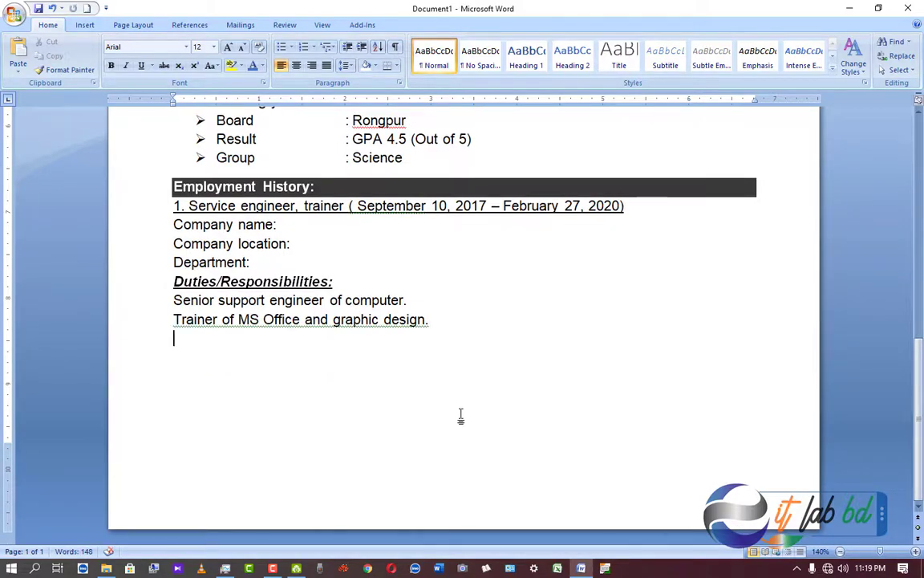
{"action": "type", "text": "Special Qualification:"}
{"action": "key", "text": "shift+Home"}
Make the heading bold with Black, Text 1, Lighter 15% shading, then start item '1' below.
{"action": "left_click", "coordinate": [372, 66]}
{"action": "left_click", "coordinate": [379, 125]}
{"action": "left_click", "coordinate": [112, 65]}
{"action": "left_click", "coordinate": [449, 320]}
{"action": "left_click", "coordinate": [345, 66]}
{"action": "left_click", "coordinate": [401, 197]}
{"action": "triple_click", "coordinate": [290, 347]}
{"action": "left_click", "coordinate": [375, 66]}
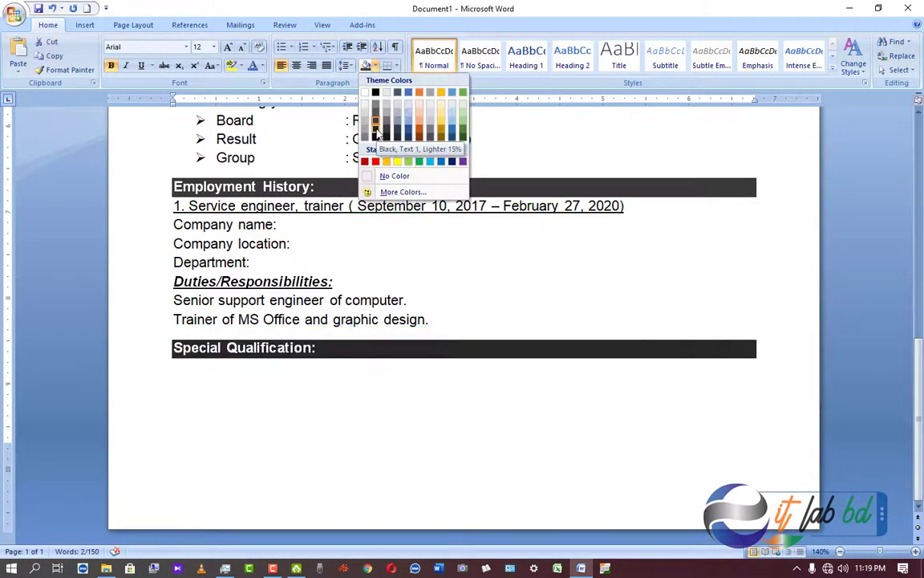
{"action": "left_click", "coordinate": [375, 131]}
{"action": "left_click", "coordinate": [400, 412]}
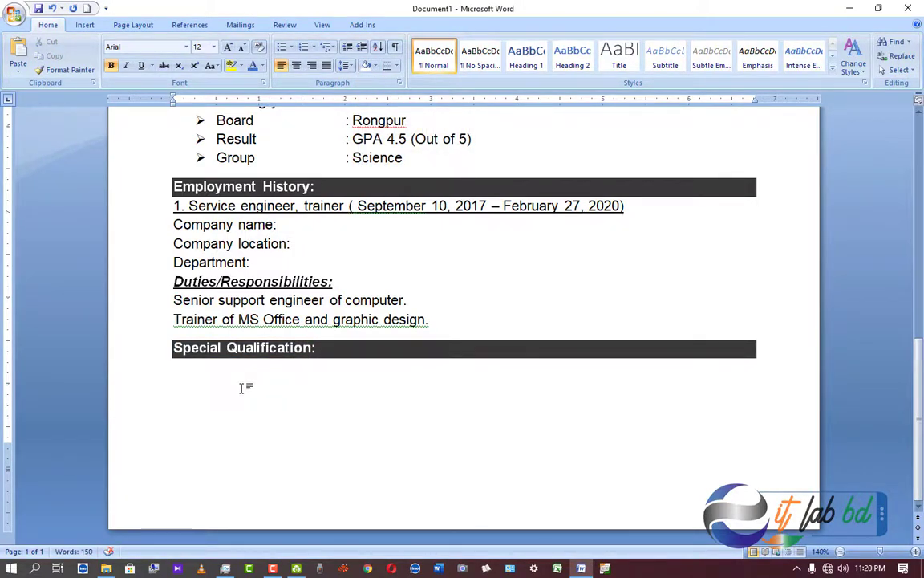
{"action": "type", "text": "1"}
Enter '1. Fast typing in English and Bengali', correcting the misspelled Bengoli.
{"action": "key", "text": "BackSpace"}
{"action": "type", "text": "1. Fast"}
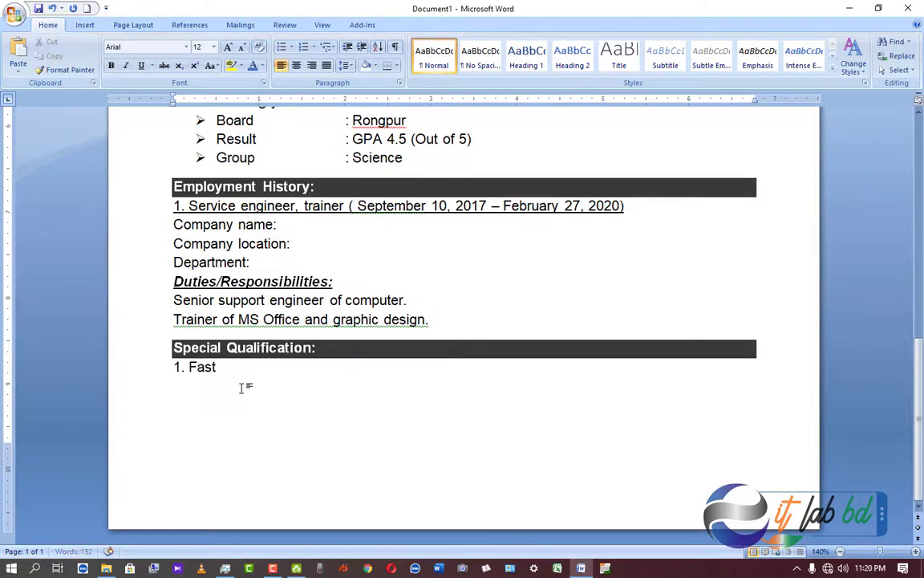
{"action": "type", "text": " typing in English and Bengoli"}
{"action": "right_click", "coordinate": [399, 369]}
{"action": "left_click", "coordinate": [441, 396]}
Add empty numbered items 2., 3. and 4. below the first qualification.
{"action": "key", "text": "Return"}
{"action": "type", "text": "2."}
{"action": "key", "text": "Return"}
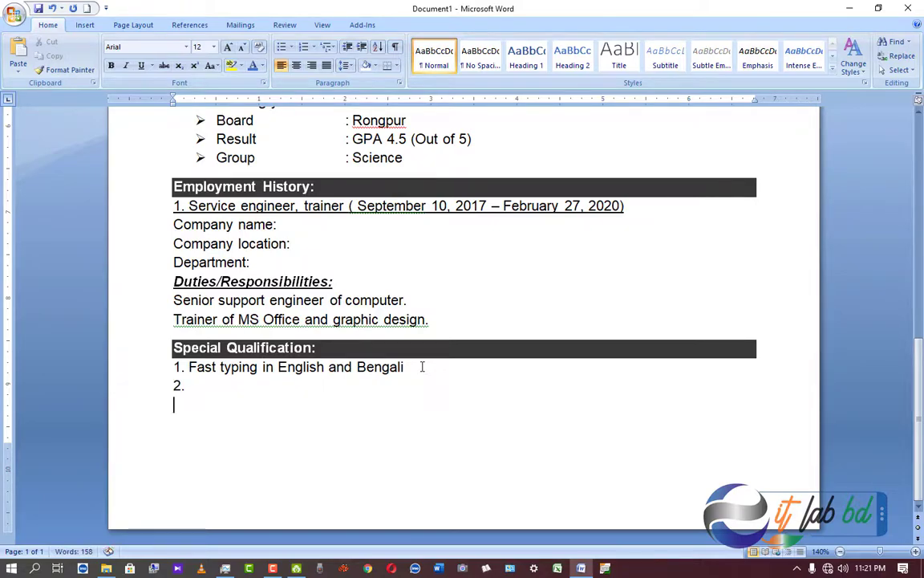
{"action": "type", "text": "3."}
{"action": "left_click", "coordinate": [205, 420]}
{"action": "type", "text": "4."}
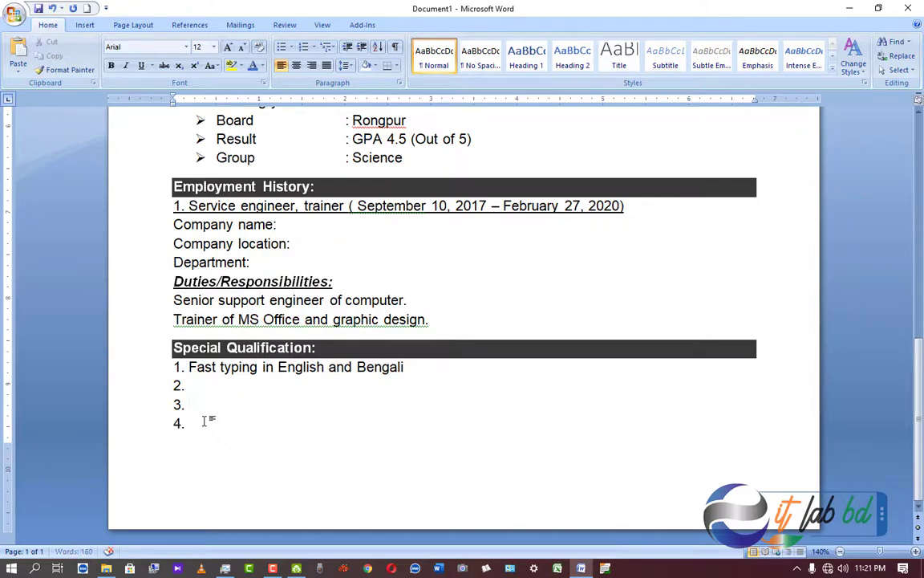
{"action": "scroll", "coordinate": [205, 420], "scroll_direction": "down", "scroll_amount": 2}
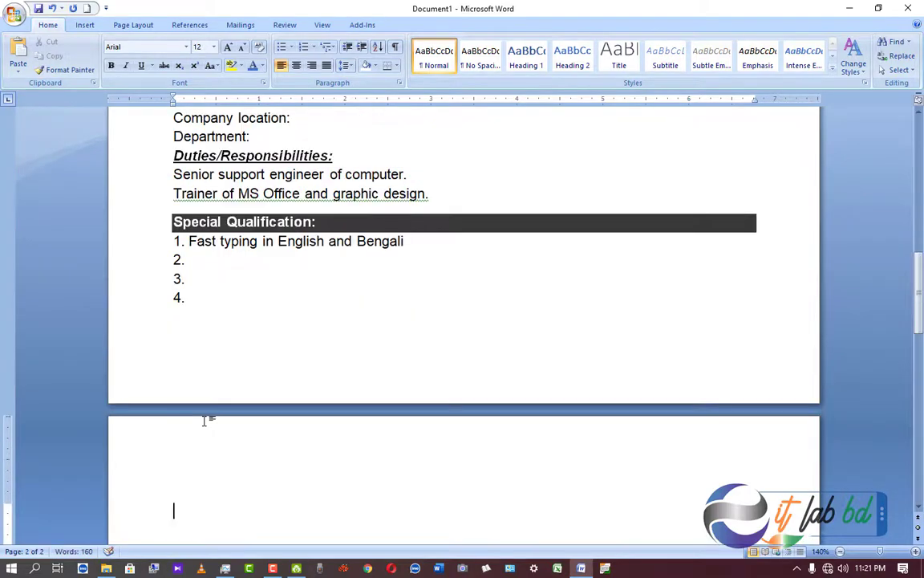
{"action": "scroll", "coordinate": [262, 340], "scroll_direction": "down", "scroll_amount": 3}
Type the heading 'Personal information:' at the top of page 2.
{"action": "left_click", "coordinate": [263, 340]}
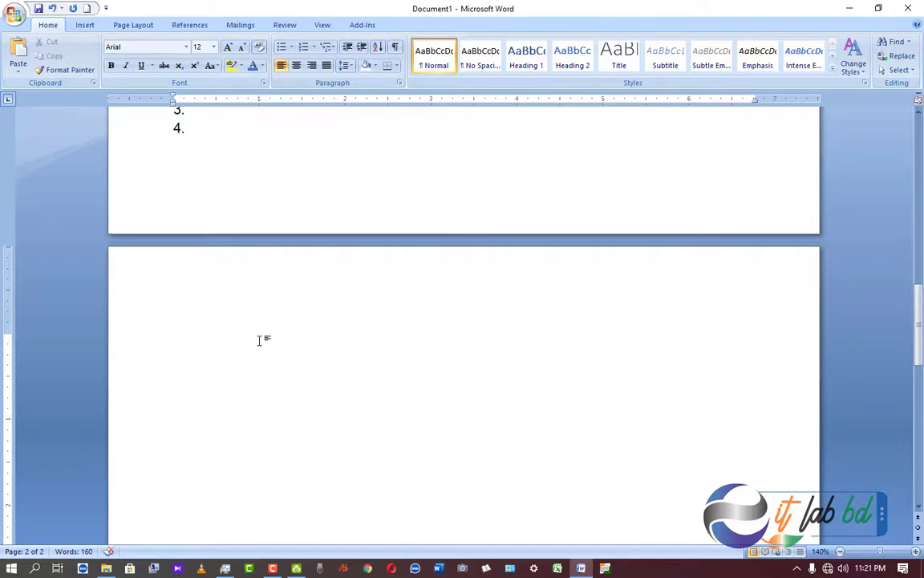
{"action": "type", "text": "Persola"}
{"action": "key", "text": "BackSpace"}
{"action": "key", "text": "BackSpace"}
{"action": "type", "text": "nal"}
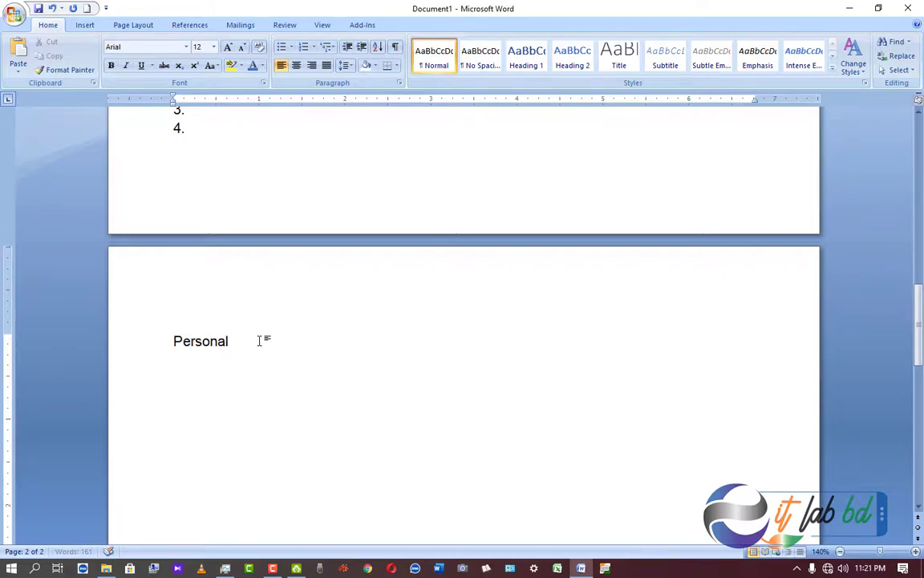
{"action": "type", "text": " information:"}
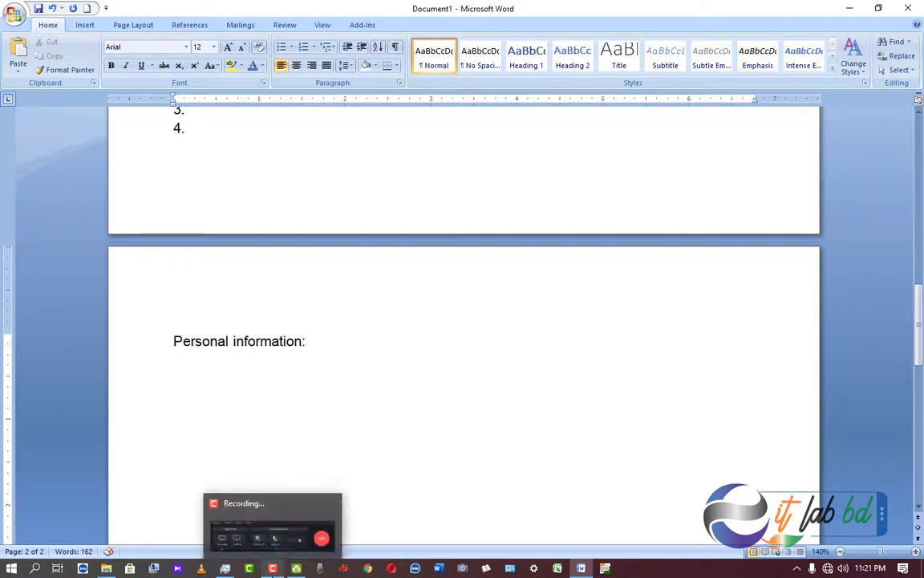
{"action": "left_click", "coordinate": [273, 568]}
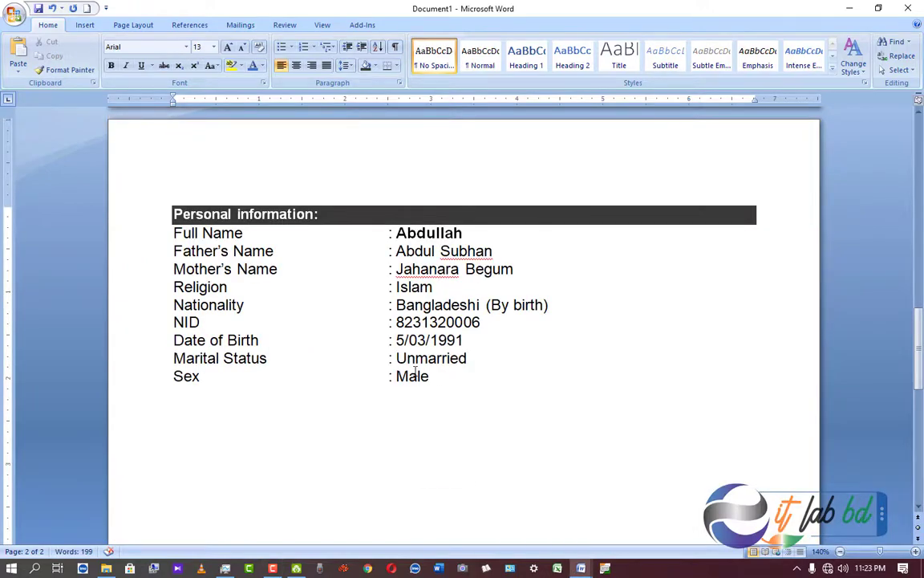
Select the NID line, then the whole Personal information block, and place the cursor below Sex.
{"action": "scroll", "coordinate": [404, 340], "scroll_direction": "up", "scroll_amount": 3}
{"action": "scroll", "coordinate": [404, 340], "scroll_direction": "down", "scroll_amount": 3}
{"action": "left_click_drag", "start_coordinate": [172, 322], "coordinate": [495, 323]}
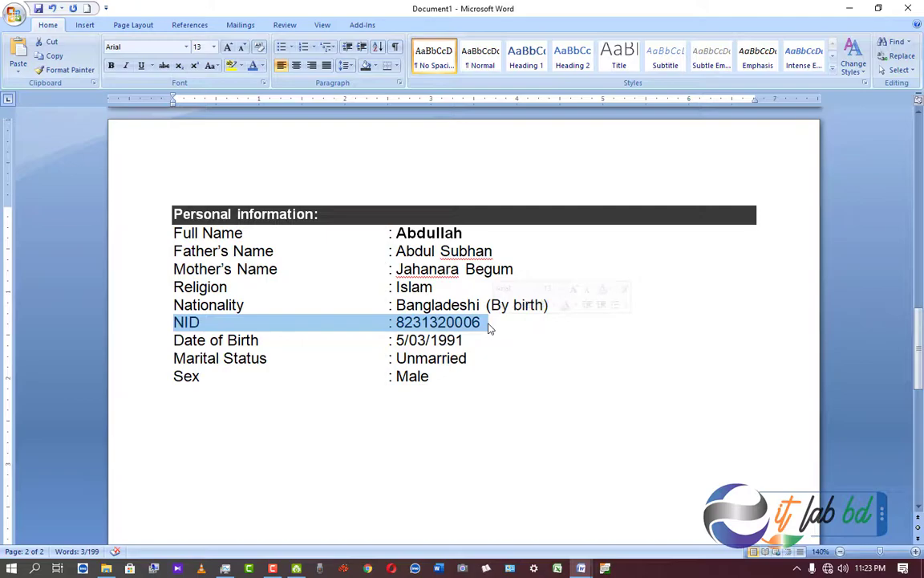
{"action": "left_click", "coordinate": [304, 358]}
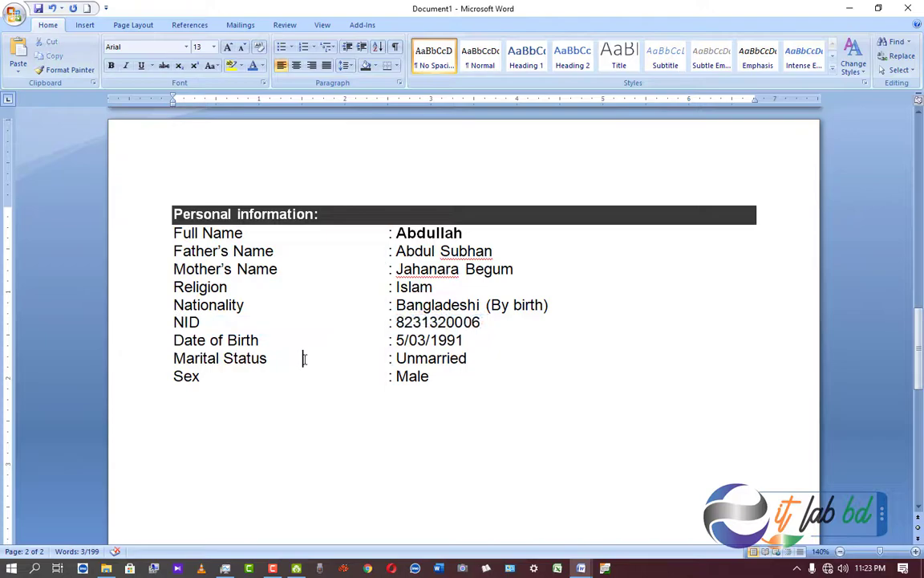
{"action": "left_click_drag", "start_coordinate": [170, 210], "coordinate": [499, 375]}
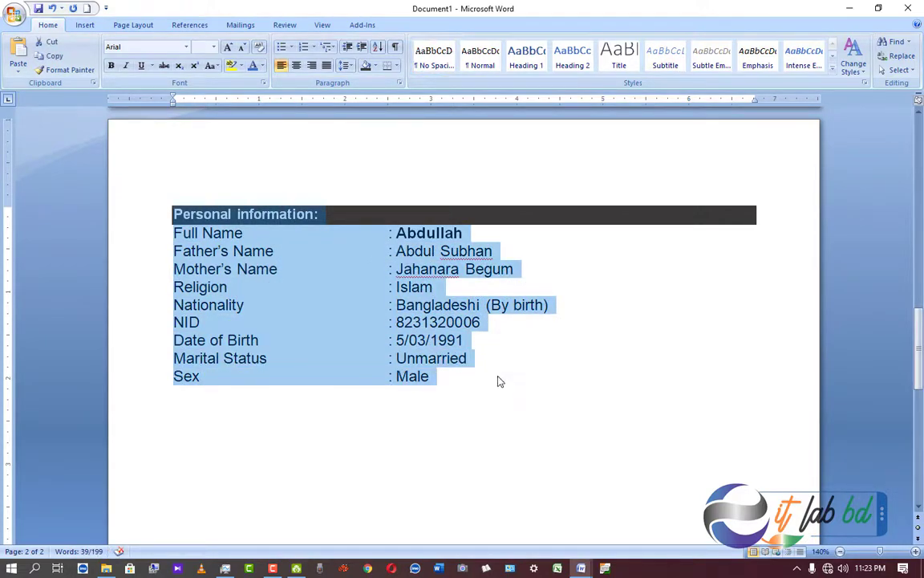
{"action": "scroll", "coordinate": [161, 369], "scroll_direction": "down", "scroll_amount": 2}
{"action": "left_click", "coordinate": [197, 287]}
Paste the shaded 'Present address:' heading below Sex and set the next line's shading to White.
{"action": "type", "text": "Present address:"}
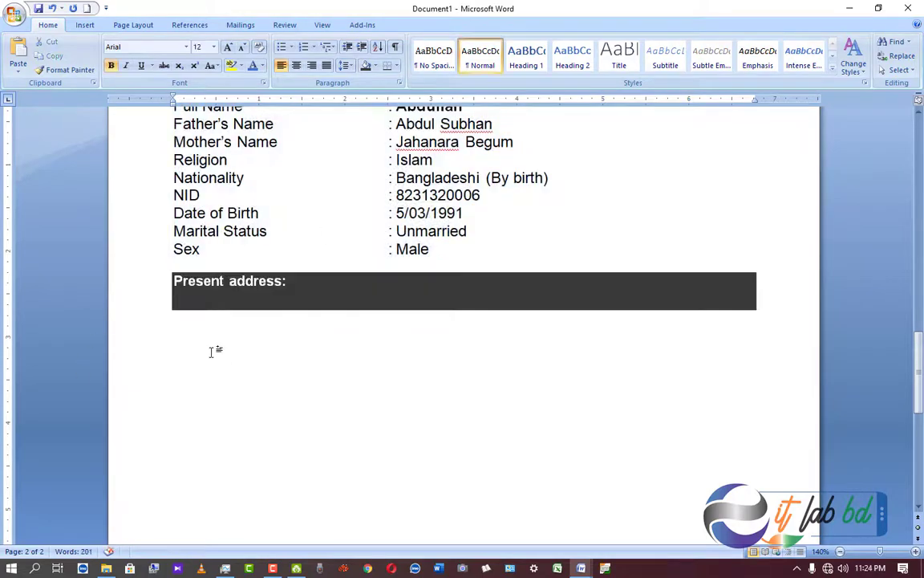
{"action": "left_click", "coordinate": [374, 66]}
{"action": "left_click", "coordinate": [365, 95]}
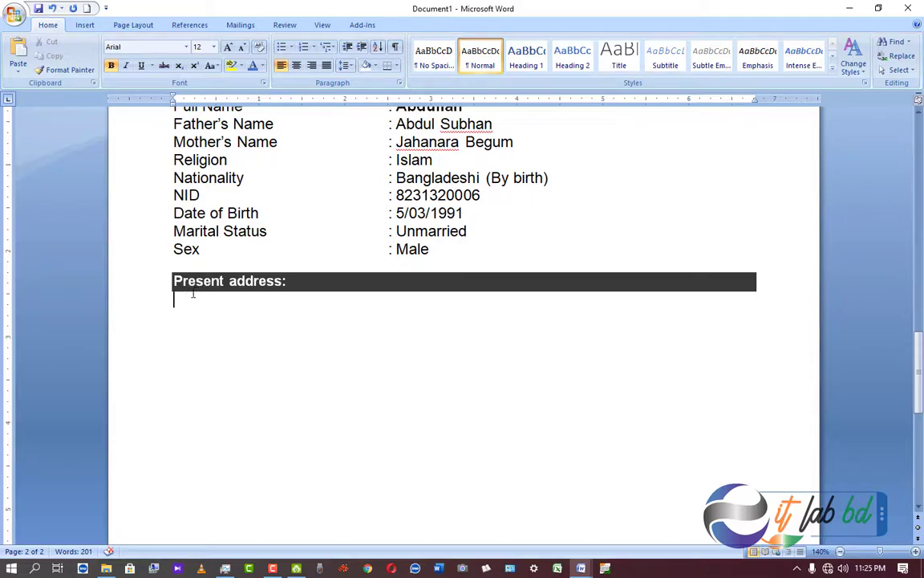
{"action": "scroll", "coordinate": [206, 262], "scroll_direction": "up", "scroll_amount": 15}
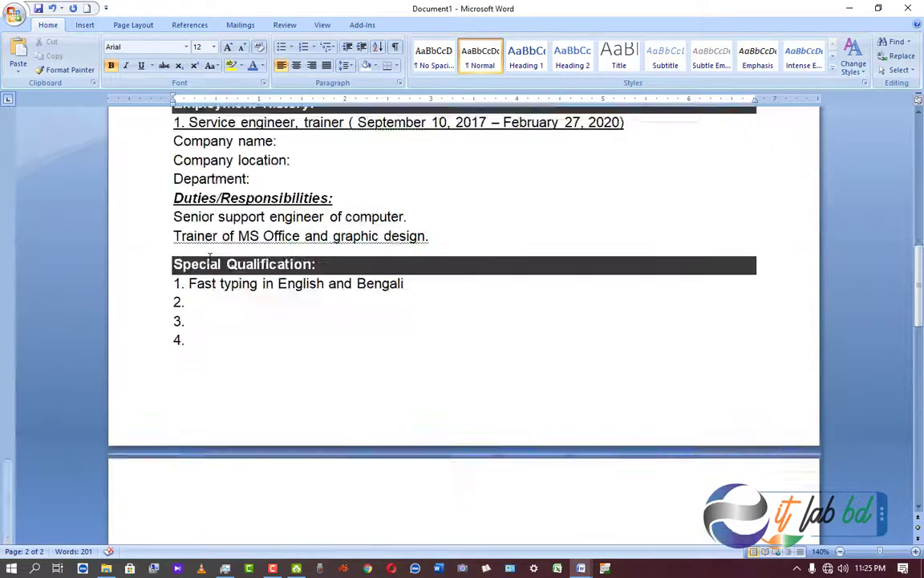
{"action": "scroll", "coordinate": [206, 260], "scroll_direction": "up", "scroll_amount": 2}
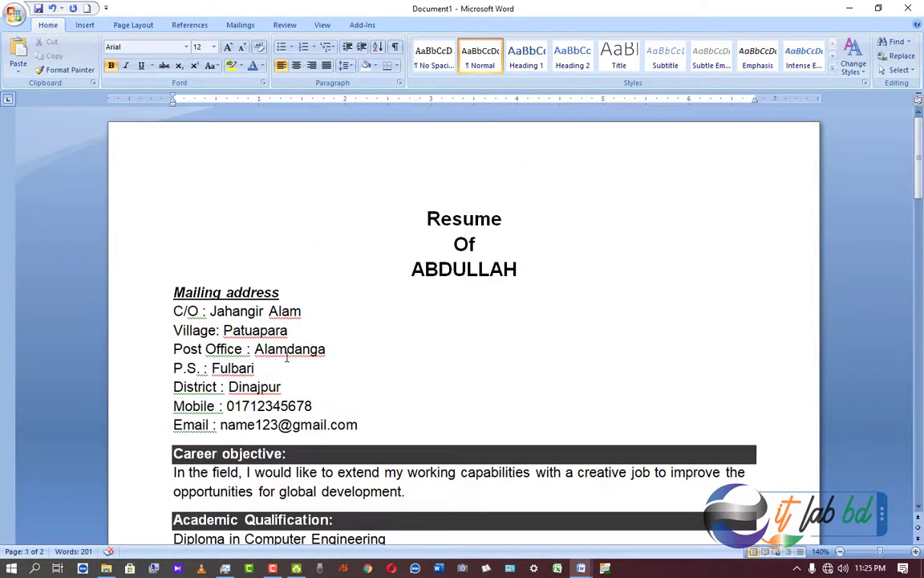
{"action": "scroll", "coordinate": [287, 357], "scroll_direction": "down", "scroll_amount": 5}
{"action": "scroll", "coordinate": [262, 278], "scroll_direction": "up", "scroll_amount": 4}
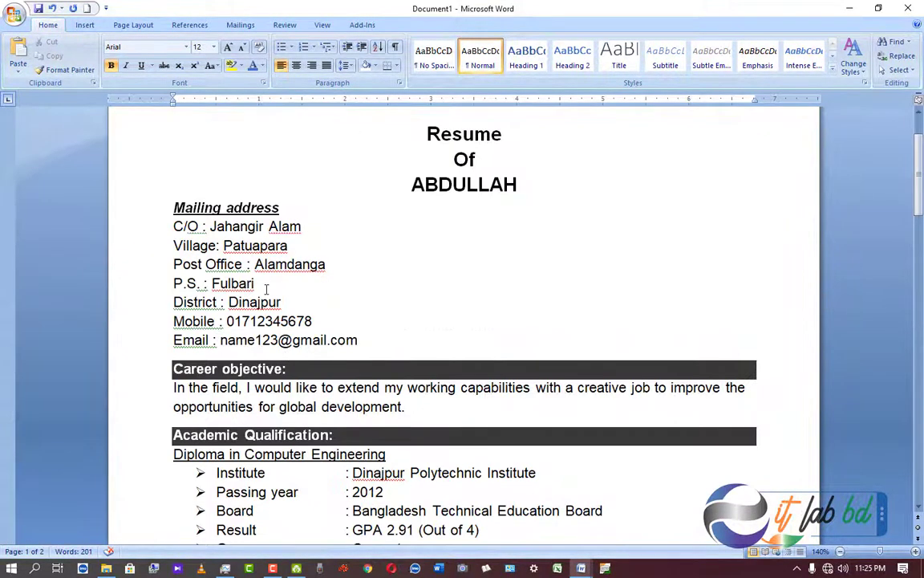
{"action": "scroll", "coordinate": [262, 277], "scroll_direction": "down", "scroll_amount": 15}
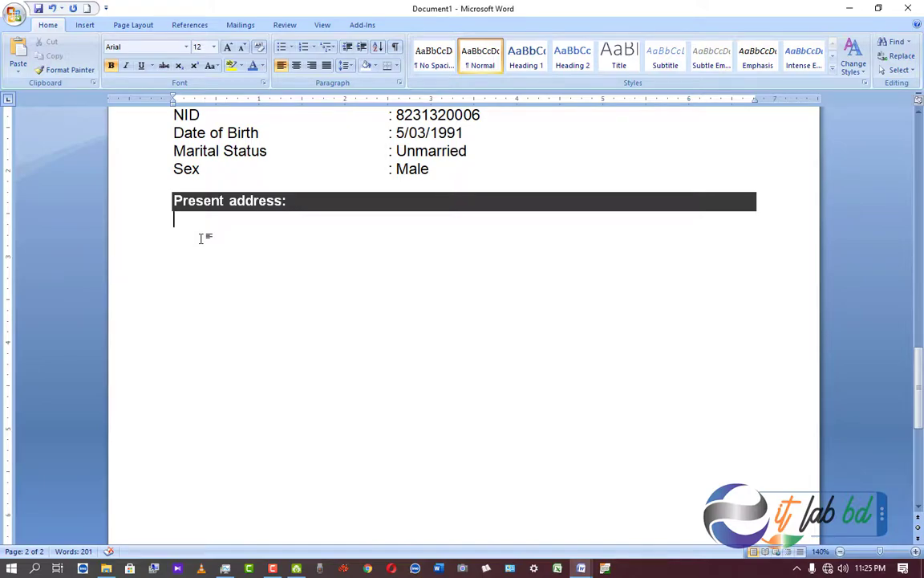
{"action": "scroll", "coordinate": [201, 238], "scroll_direction": "up", "scroll_amount": 10}
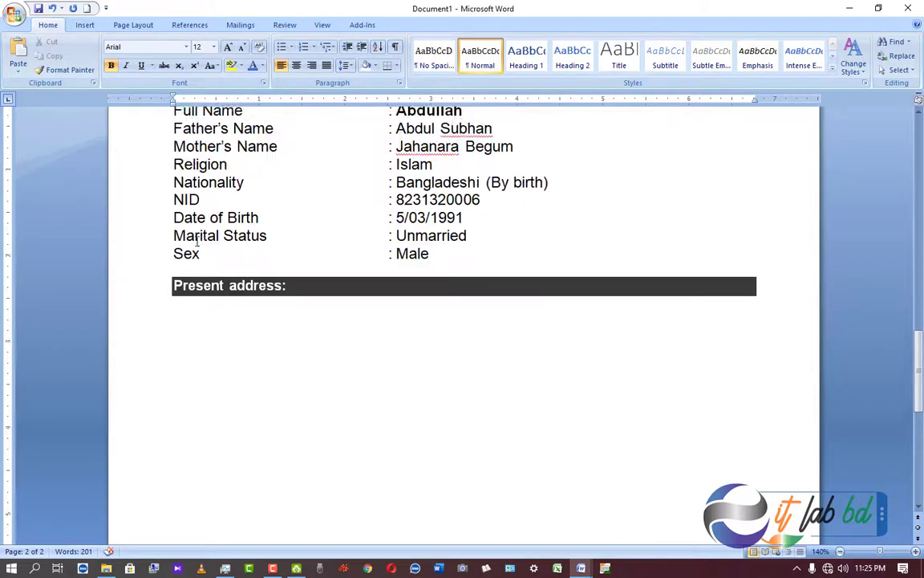
{"action": "scroll", "coordinate": [197, 240], "scroll_direction": "up", "scroll_amount": 12}
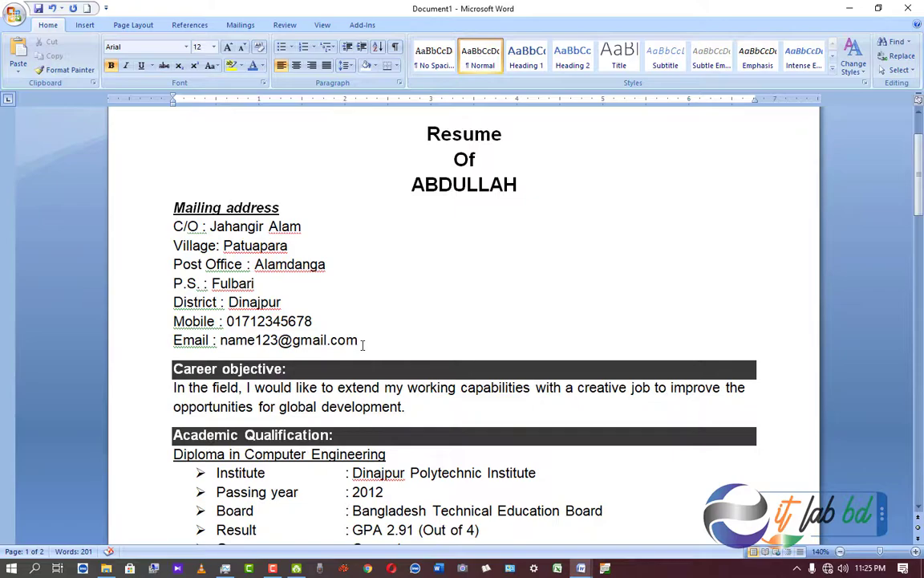
{"action": "scroll", "coordinate": [363, 343], "scroll_direction": "down", "scroll_amount": 20}
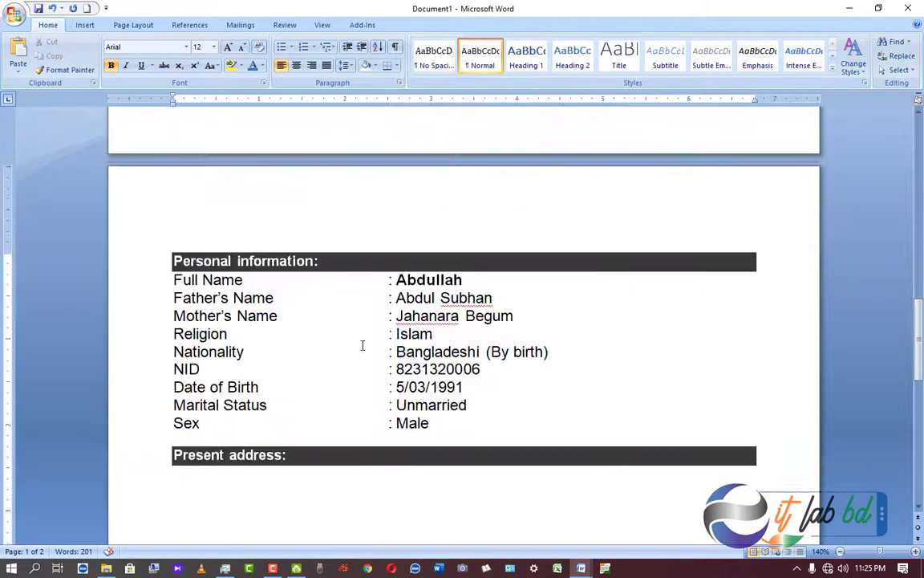
{"action": "left_click", "coordinate": [185, 298]}
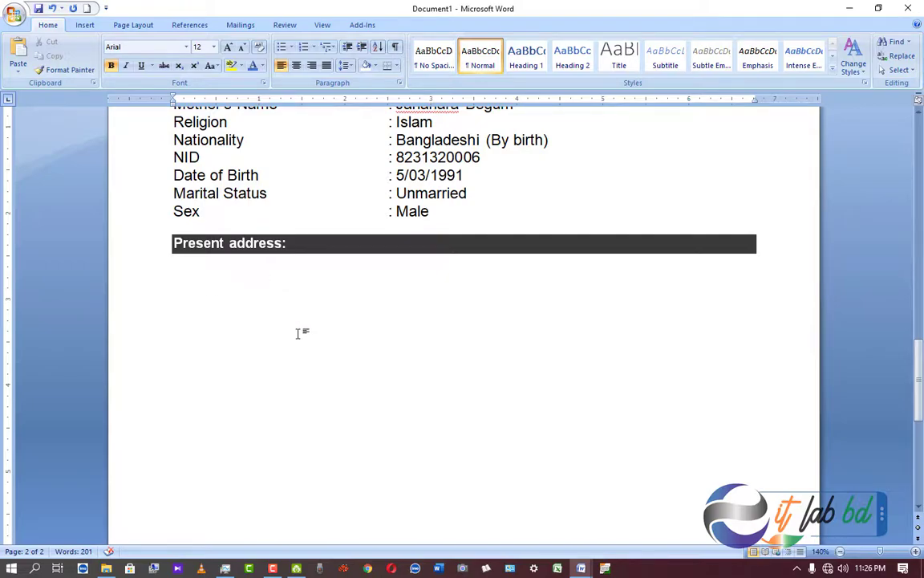
Place the cursor in the Preferred Job Category entry of the career table.
{"action": "left_click", "coordinate": [272, 568]}
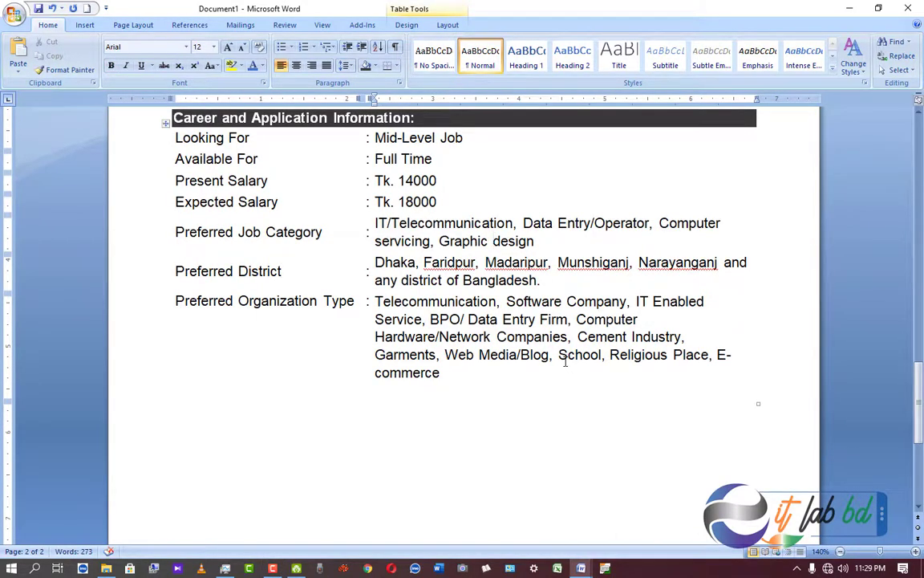
{"action": "scroll", "coordinate": [374, 207], "scroll_direction": "up", "scroll_amount": 1}
{"action": "left_click", "coordinate": [492, 283]}
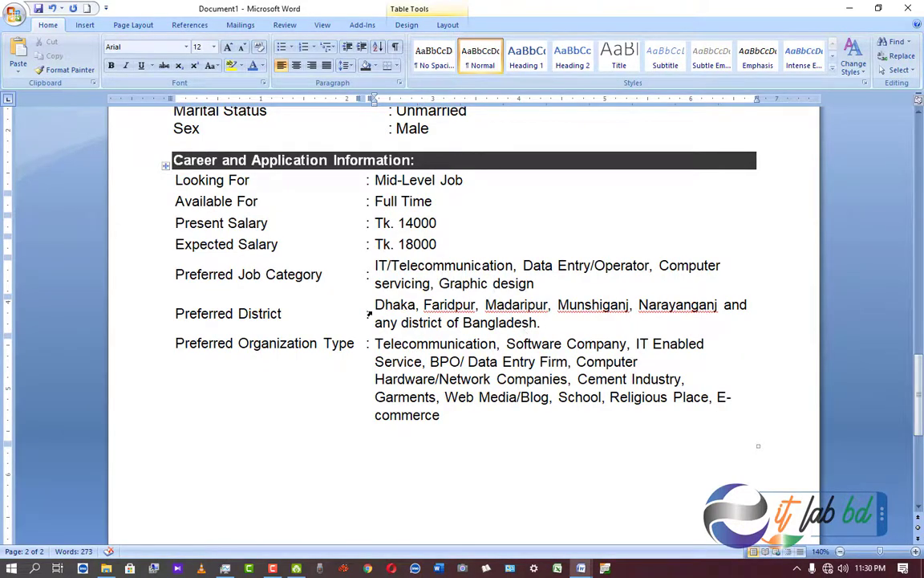
Check the preferred district names in the career table and review the pages down to page 2's end.
{"action": "left_click_drag", "start_coordinate": [376, 305], "coordinate": [688, 308]}
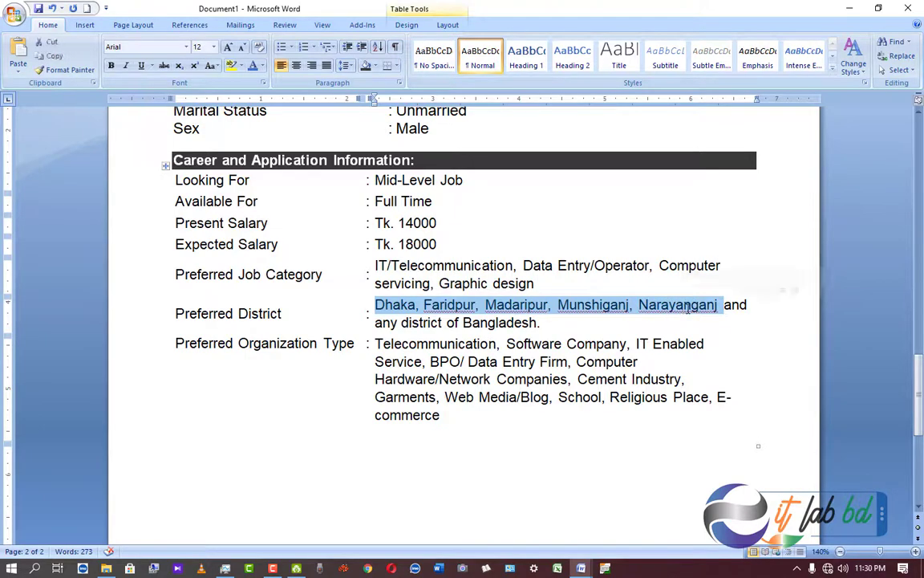
{"action": "left_click", "coordinate": [383, 320]}
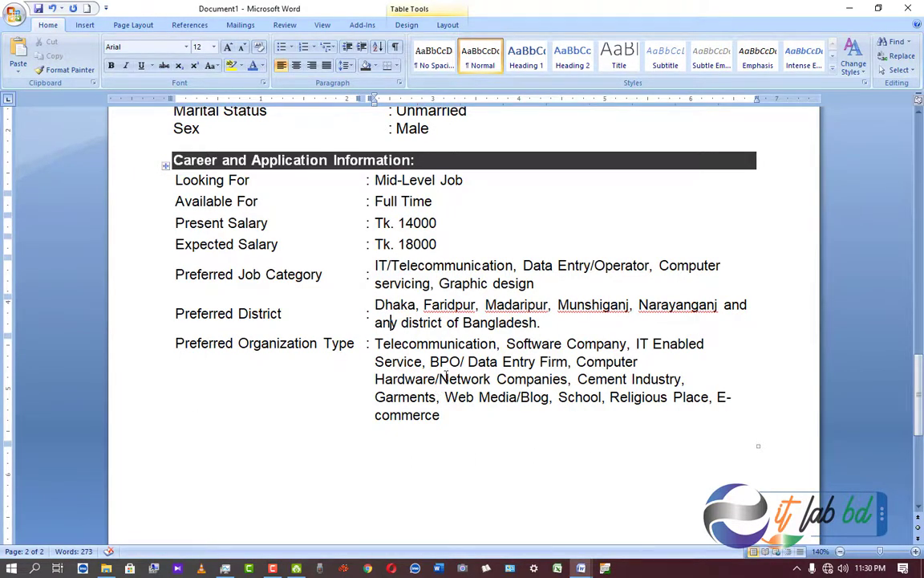
{"action": "scroll", "coordinate": [448, 377], "scroll_direction": "up", "scroll_amount": 10}
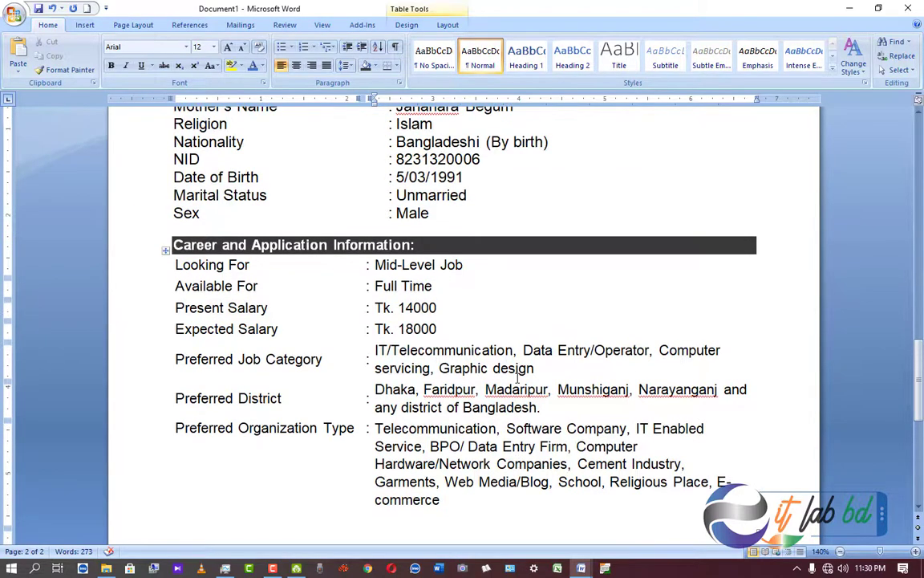
{"action": "scroll", "coordinate": [517, 378], "scroll_direction": "up", "scroll_amount": 9}
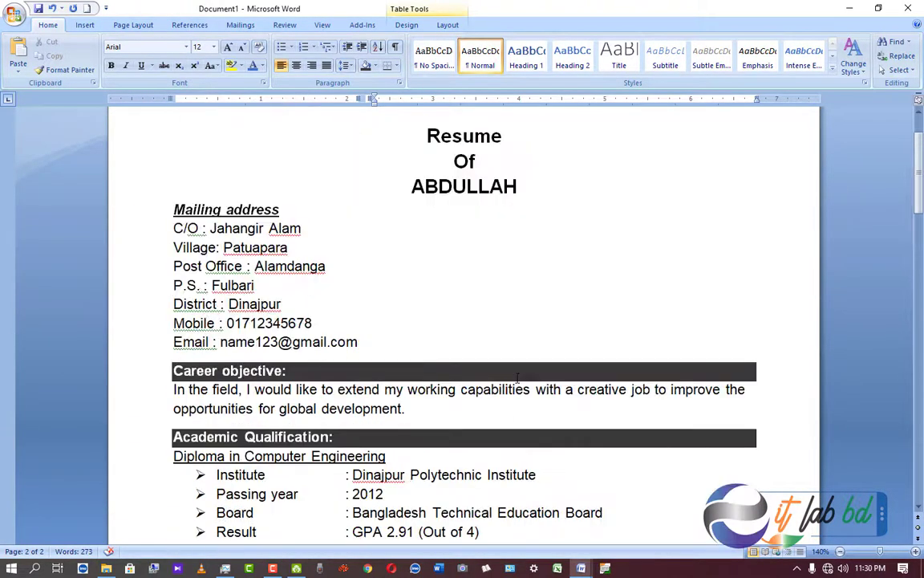
{"action": "scroll", "coordinate": [517, 377], "scroll_direction": "down", "scroll_amount": 4}
{"action": "scroll", "coordinate": [515, 378], "scroll_direction": "down", "scroll_amount": 15}
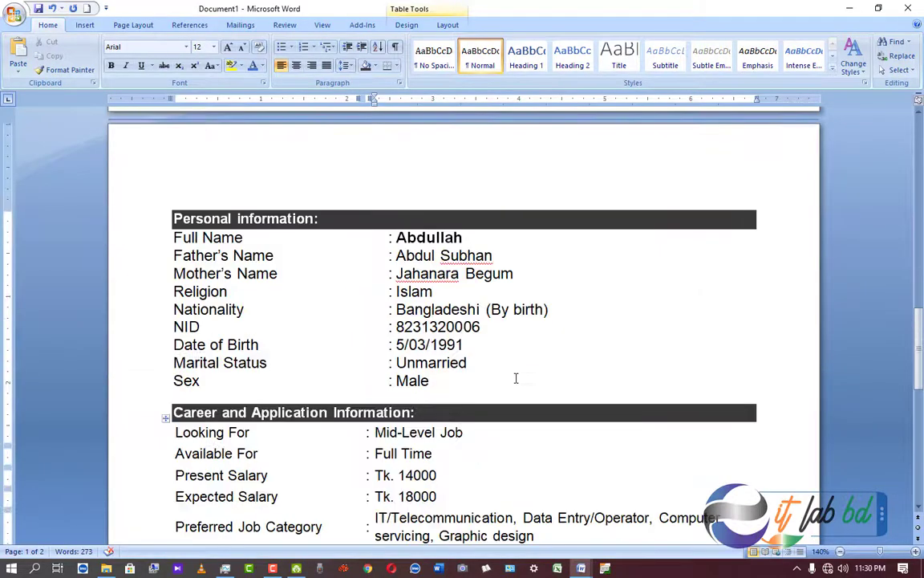
{"action": "scroll", "coordinate": [516, 378], "scroll_direction": "down", "scroll_amount": 4}
{"action": "scroll", "coordinate": [516, 378], "scroll_direction": "up", "scroll_amount": 12}
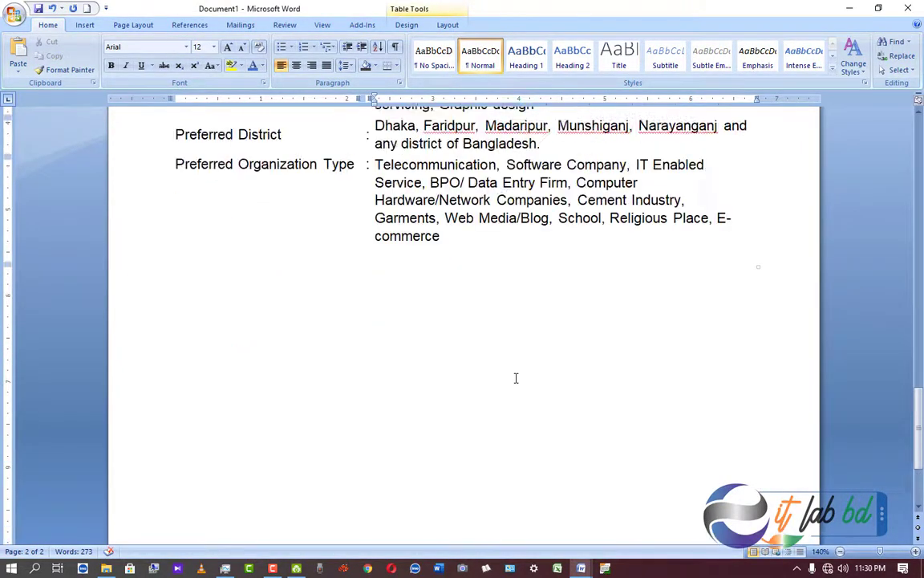
{"action": "scroll", "coordinate": [516, 377], "scroll_direction": "up", "scroll_amount": 2}
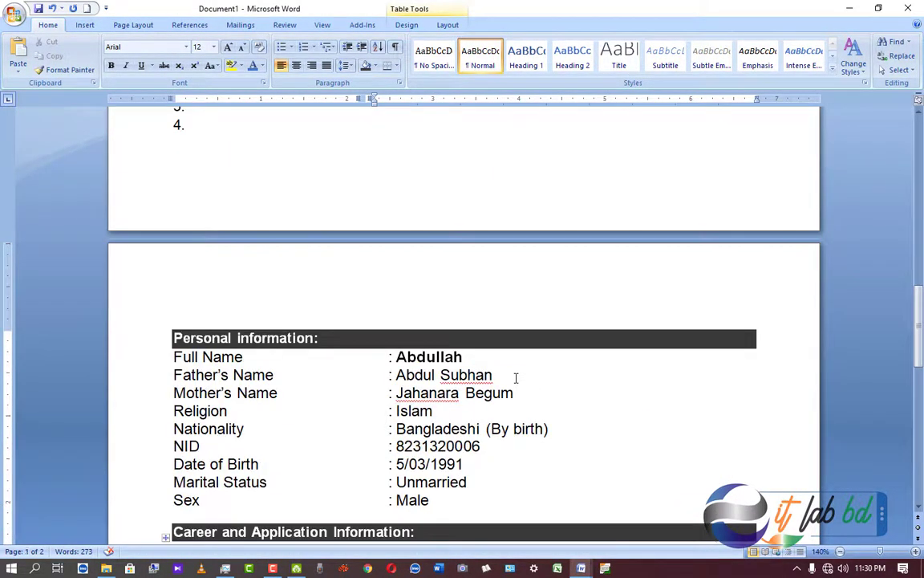
{"action": "scroll", "coordinate": [516, 378], "scroll_direction": "down", "scroll_amount": 4}
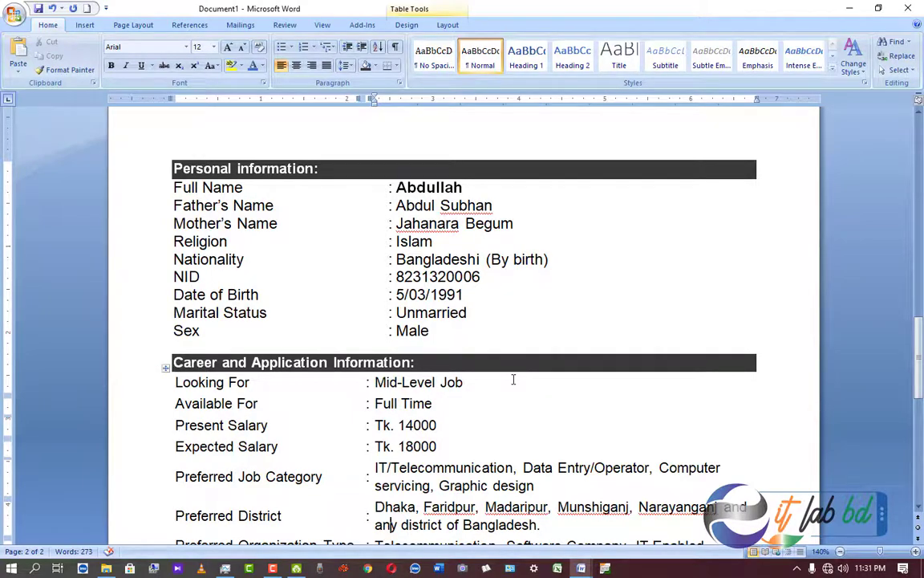
{"action": "scroll", "coordinate": [514, 380], "scroll_direction": "up", "scroll_amount": 15}
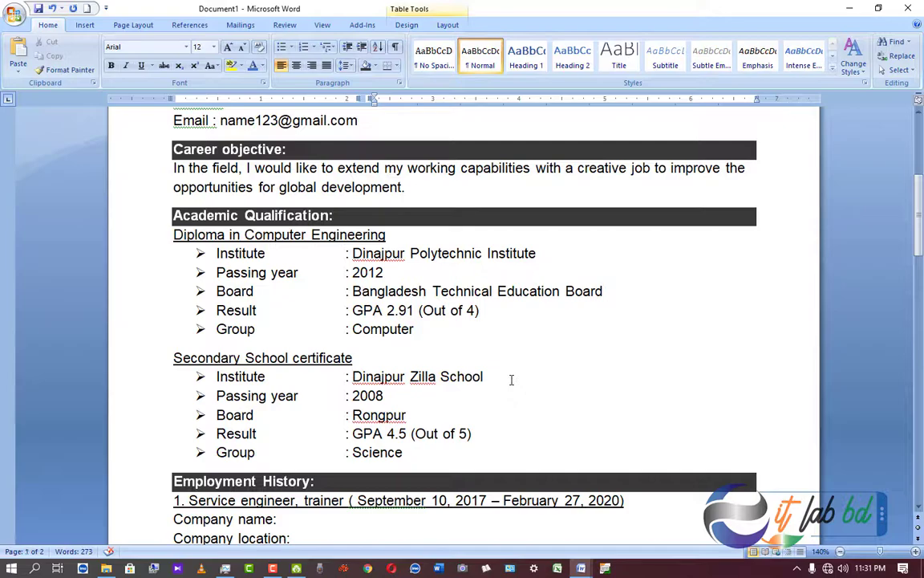
{"action": "scroll", "coordinate": [410, 412], "scroll_direction": "down", "scroll_amount": 3}
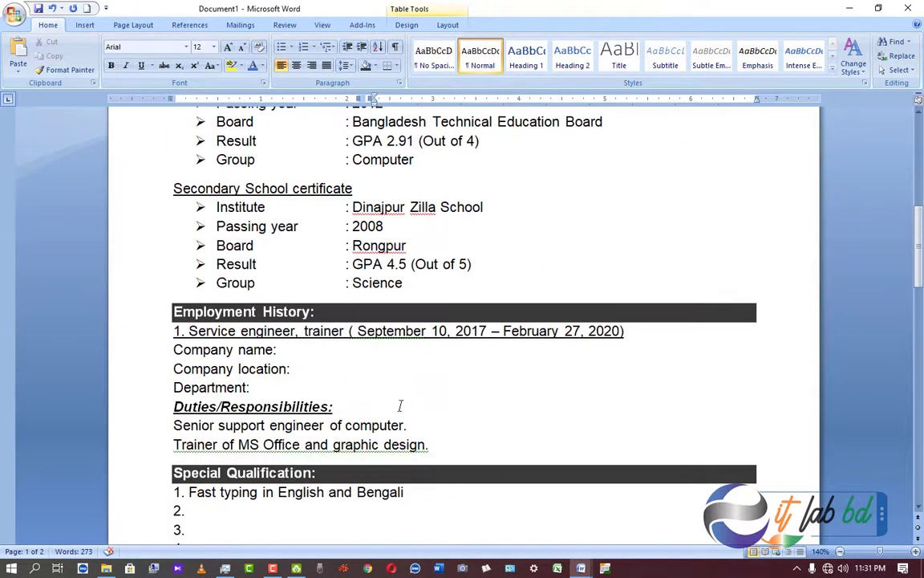
{"action": "scroll", "coordinate": [387, 363], "scroll_direction": "down", "scroll_amount": 3}
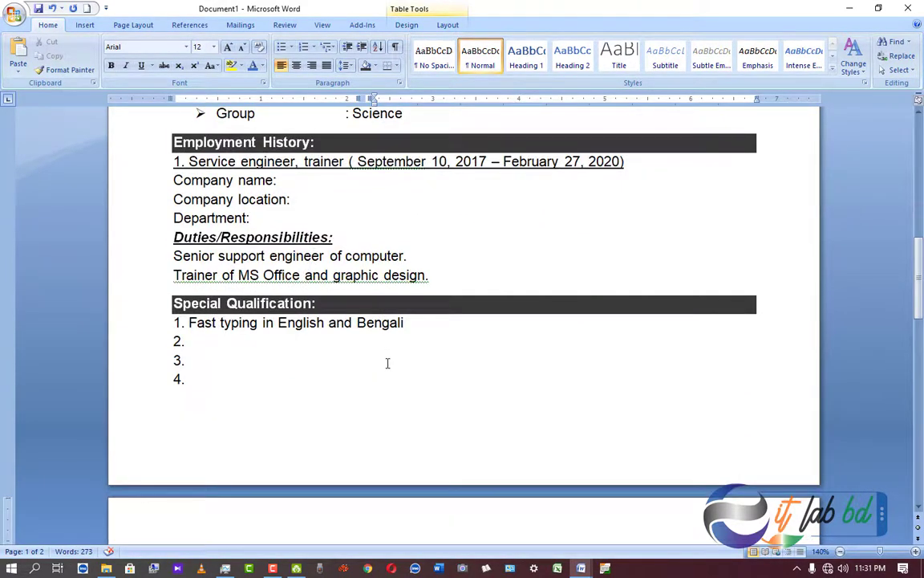
{"action": "scroll", "coordinate": [387, 364], "scroll_direction": "down", "scroll_amount": 11}
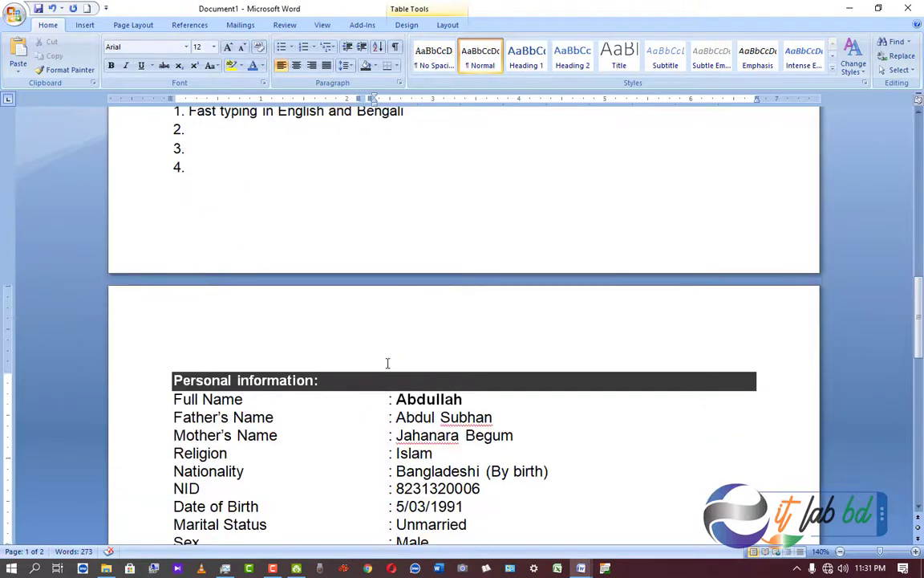
{"action": "scroll", "coordinate": [388, 364], "scroll_direction": "down", "scroll_amount": 3}
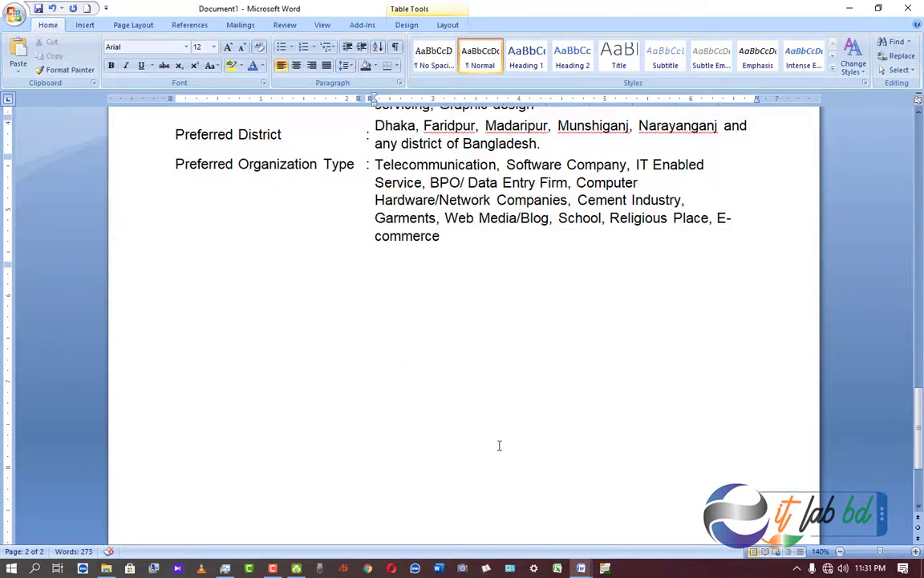
{"action": "scroll", "coordinate": [499, 444], "scroll_direction": "down", "scroll_amount": 5}
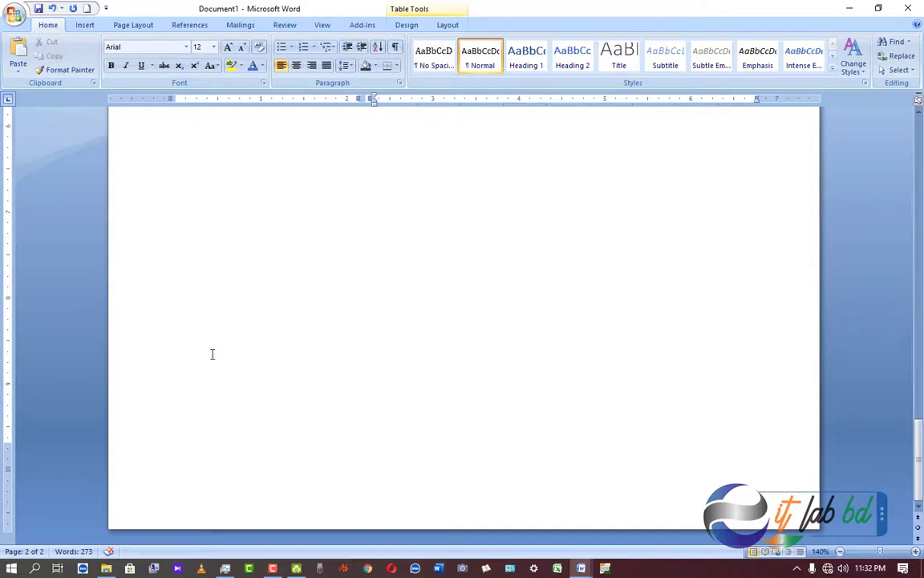
{"action": "scroll", "coordinate": [210, 361], "scroll_direction": "up", "scroll_amount": 3}
{"action": "scroll", "coordinate": [213, 375], "scroll_direction": "down", "scroll_amount": 3}
Type the applicant's name near the bottom of page 2, underline it, and remove the trailing space.
{"action": "left_click", "coordinate": [174, 421]}
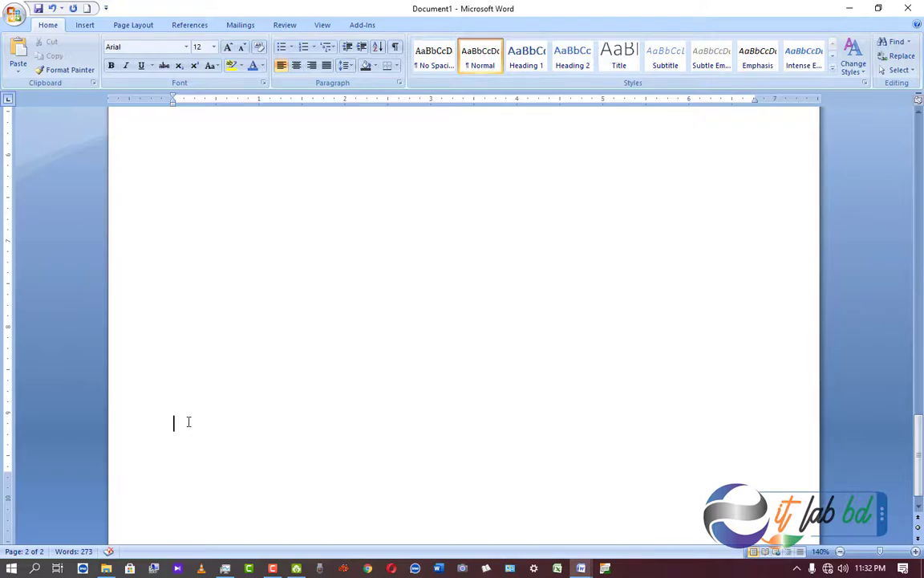
{"action": "type", "text": "Abdullah"}
{"action": "left_click_drag", "start_coordinate": [235, 426], "coordinate": [161, 423]}
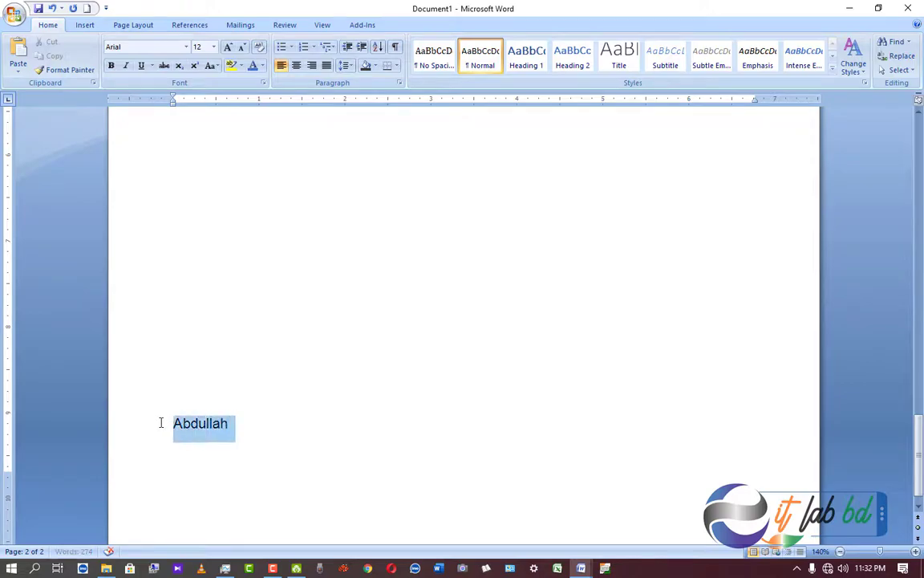
{"action": "left_click", "coordinate": [141, 65]}
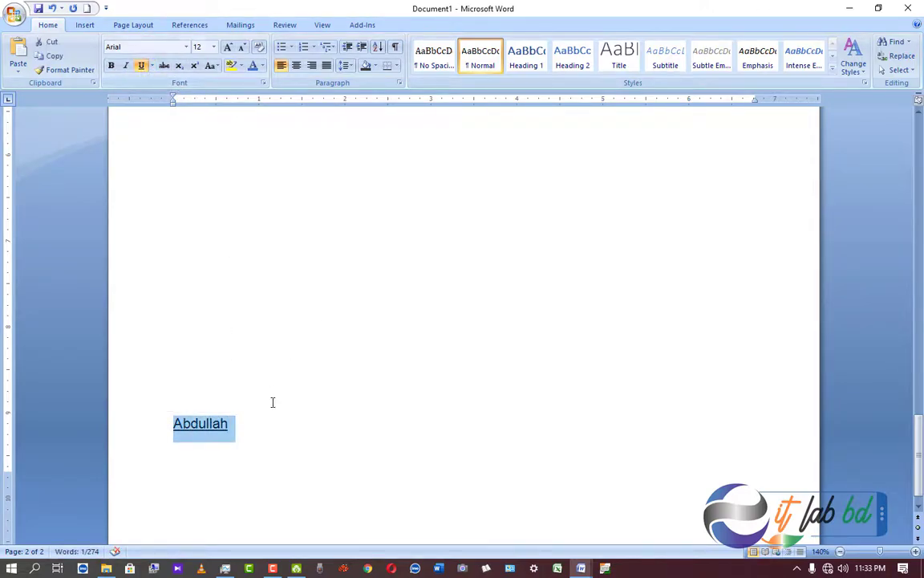
{"action": "left_click", "coordinate": [241, 427]}
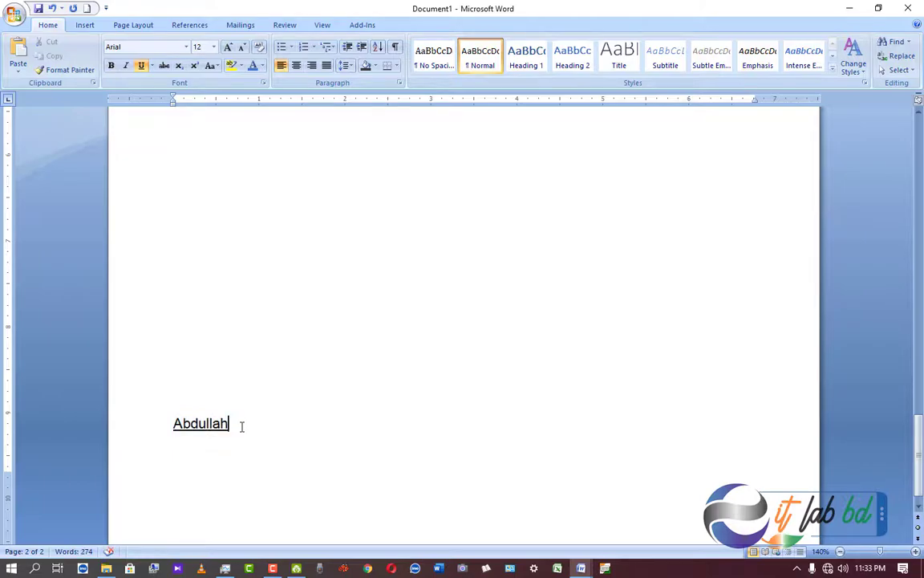
{"action": "key", "text": "BackSpace"}
{"action": "type", "text": "."}
{"action": "key", "text": "BackSpace"}
Return to the top of the resume and show the Insert ribbon's object options.
{"action": "scroll", "coordinate": [238, 426], "scroll_direction": "up", "scroll_amount": 15}
{"action": "scroll", "coordinate": [355, 431], "scroll_direction": "down", "scroll_amount": 5}
{"action": "scroll", "coordinate": [355, 431], "scroll_direction": "down", "scroll_amount": 14}
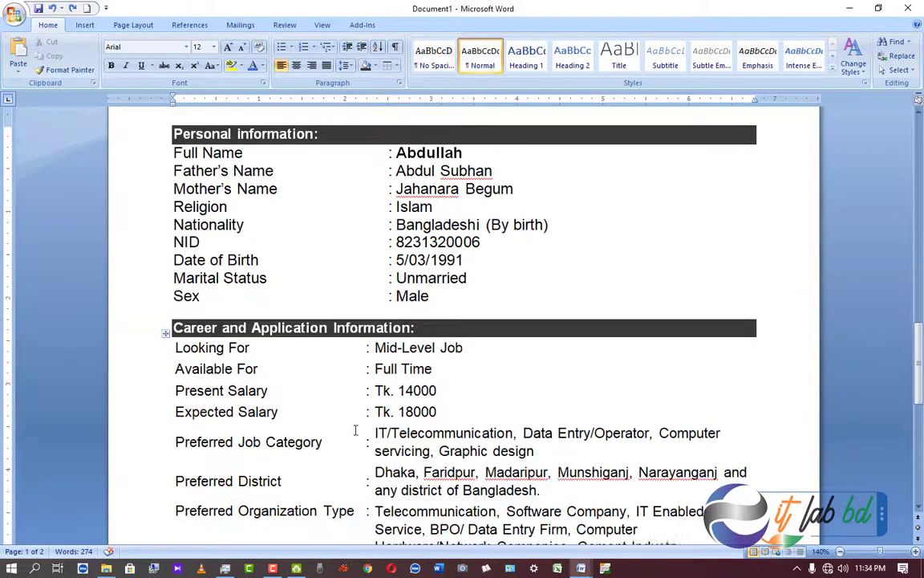
{"action": "scroll", "coordinate": [355, 431], "scroll_direction": "up", "scroll_amount": 4}
{"action": "scroll", "coordinate": [356, 431], "scroll_direction": "up", "scroll_amount": 20}
{"action": "scroll", "coordinate": [356, 431], "scroll_direction": "up", "scroll_amount": 6}
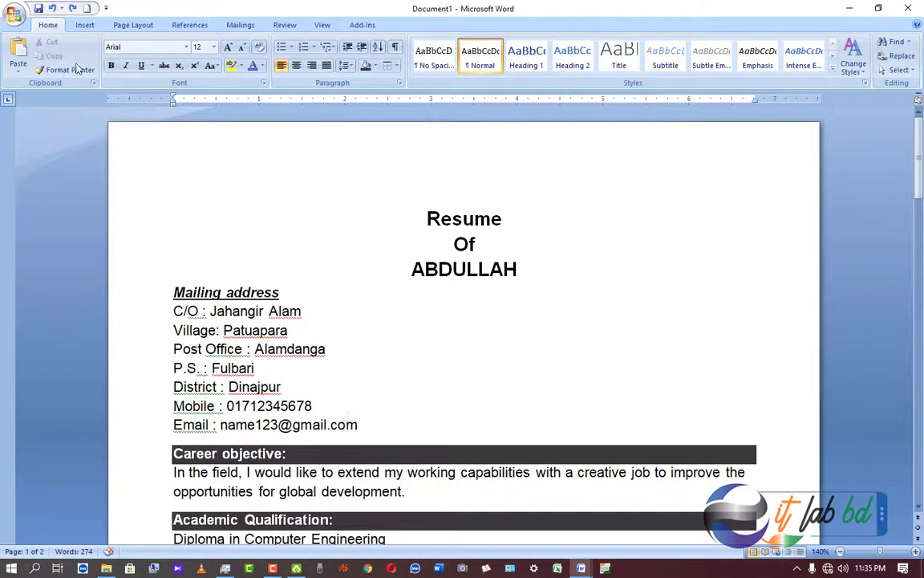
{"action": "left_click", "coordinate": [85, 25]}
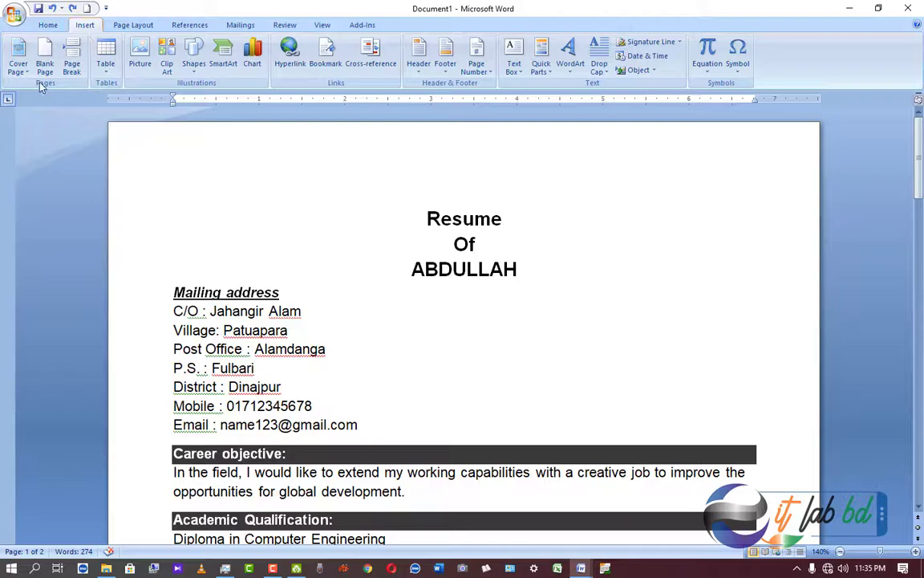